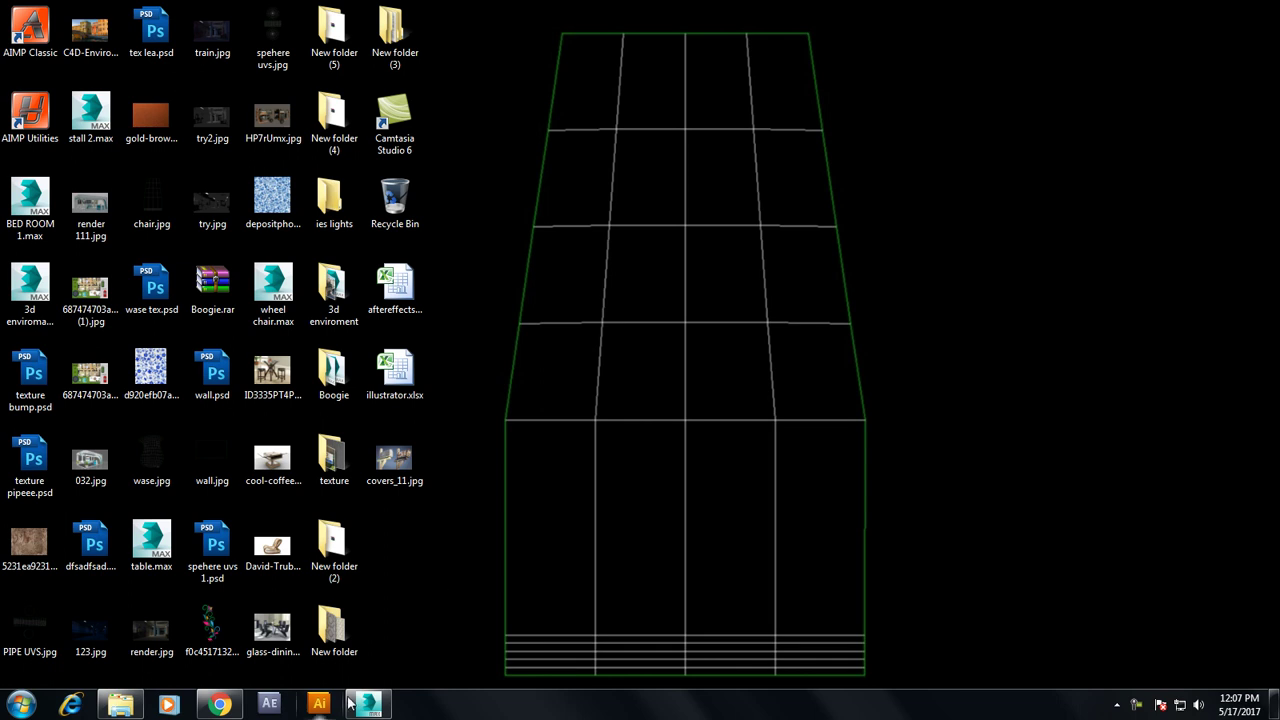
Launch Notepad via the Run prompt, maximize it, and hide it once the intro note is written
key("super+r")
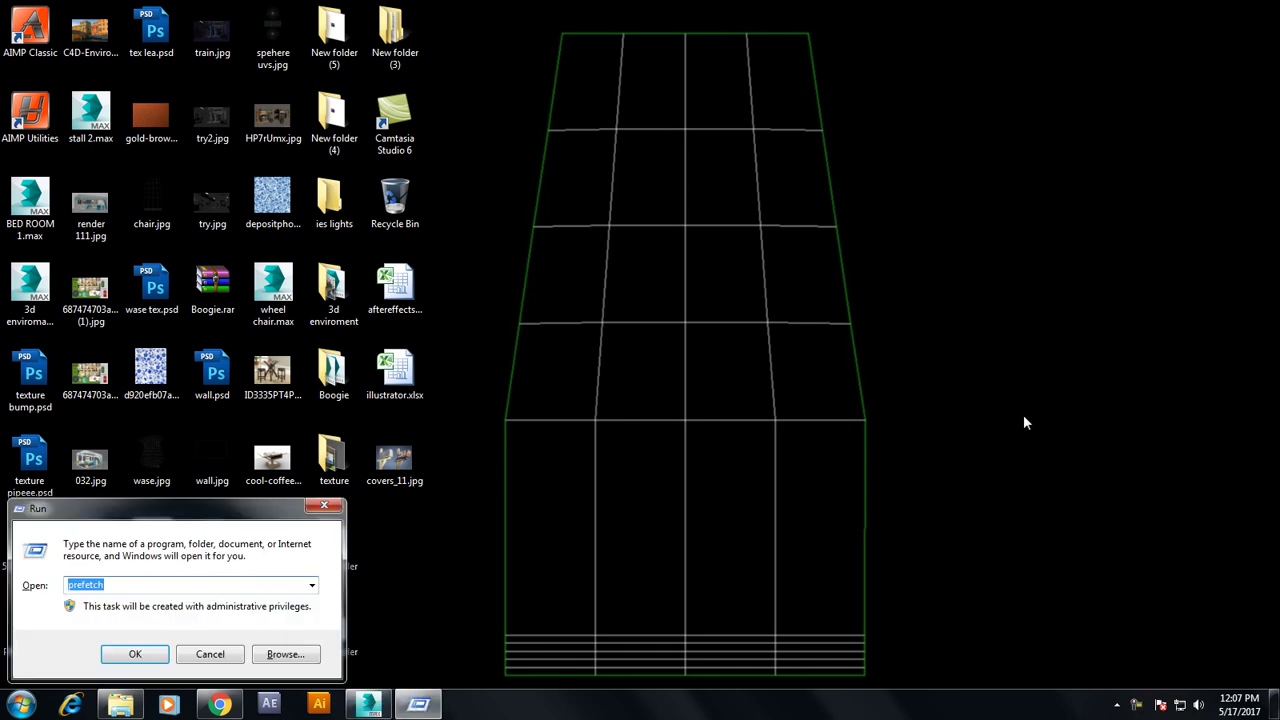
type("notepad\\")
key("Return")
key("Return")
key("Return")
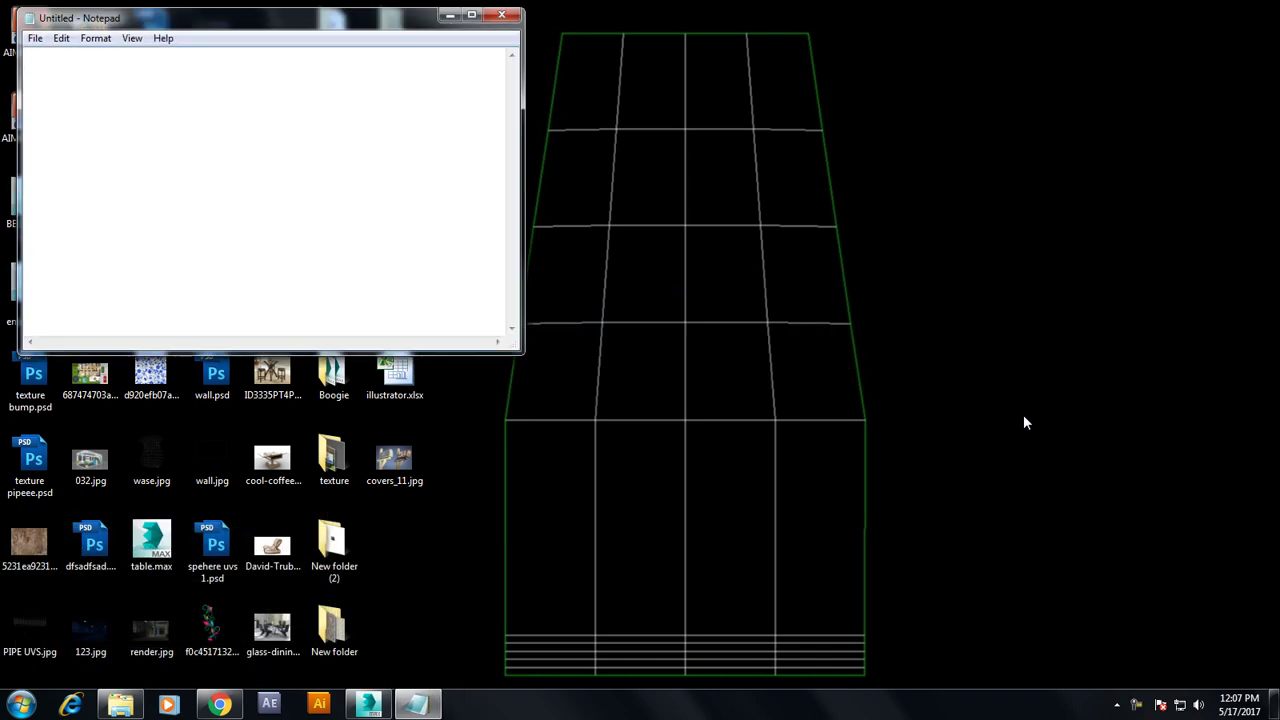
left_click(472, 15)
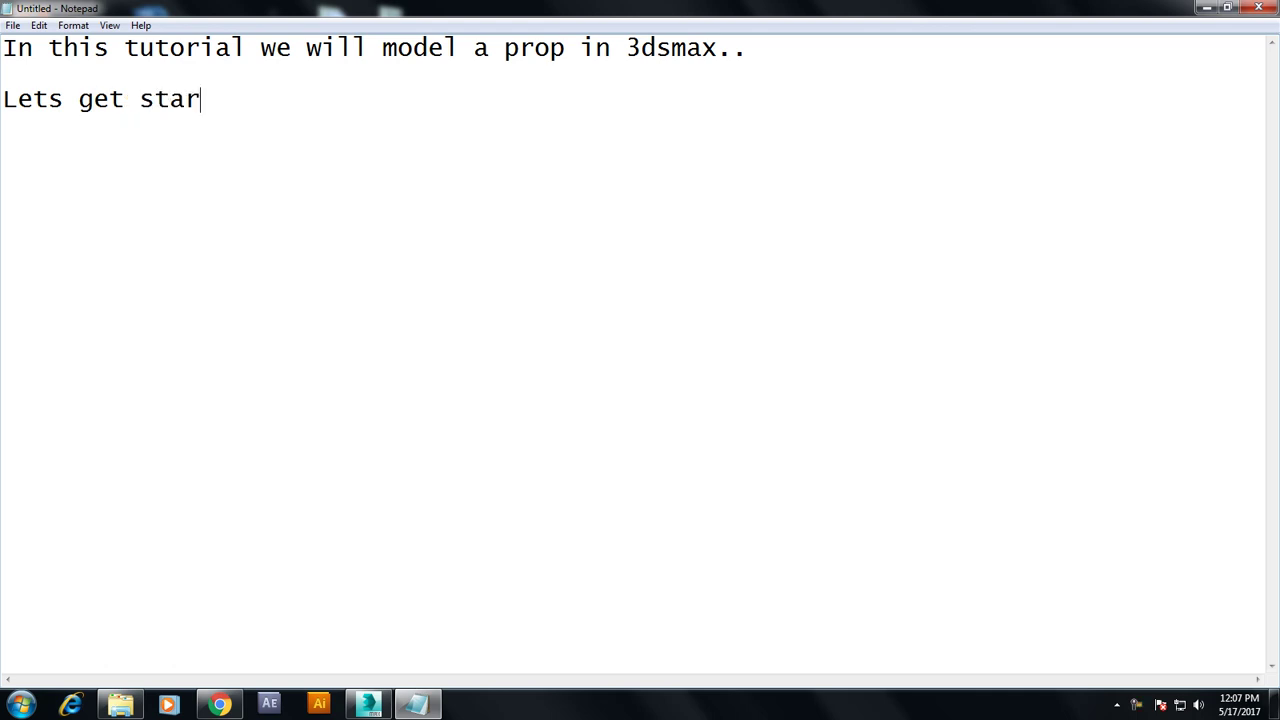
left_click(1212, 10)
Open covers_11.jpg as a reference image in 3ds Max and move it to the upper left
left_click(368, 704)
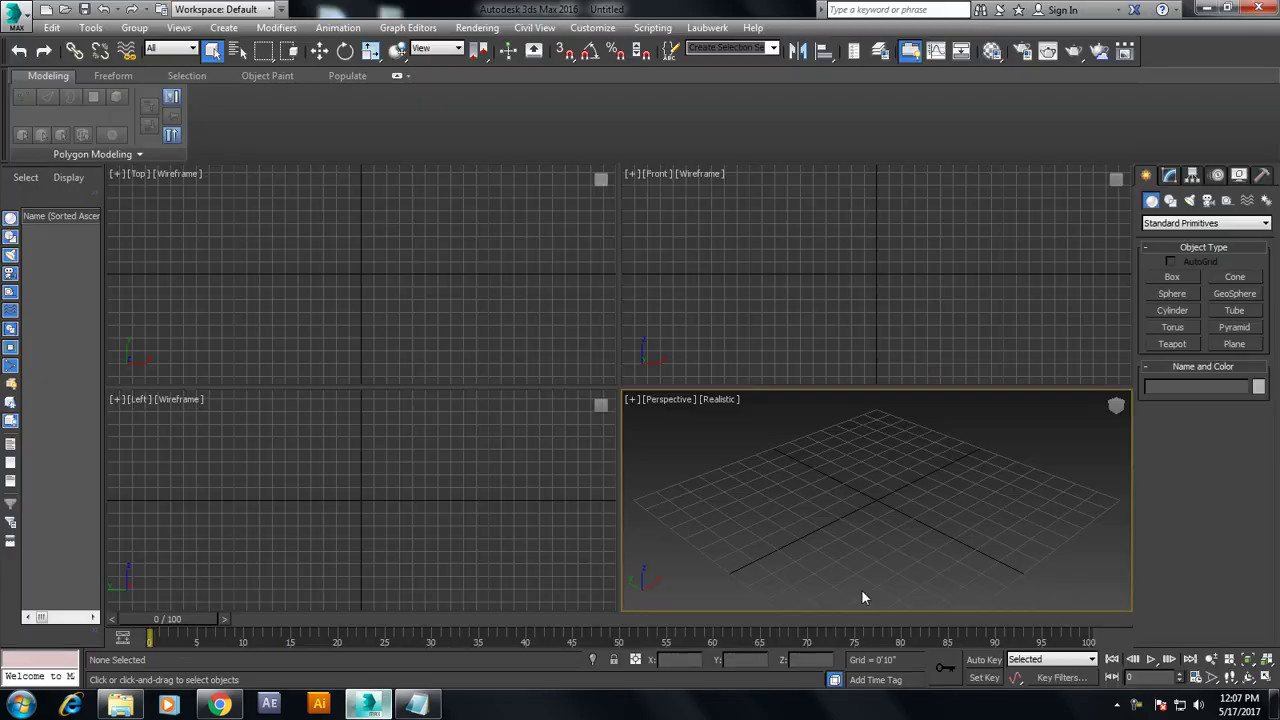
left_click(477, 27)
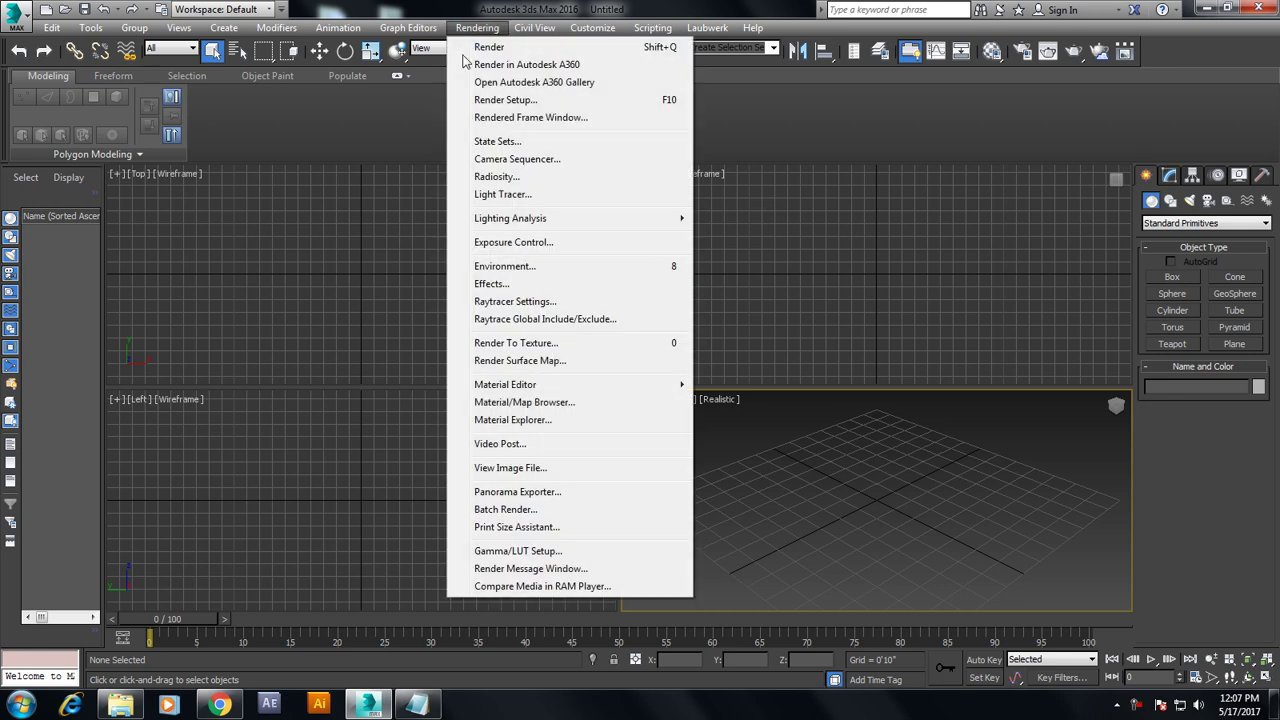
left_click(562, 467)
left_click(68, 168)
left_click(543, 274)
key("Right")
key("Right")
key("Right")
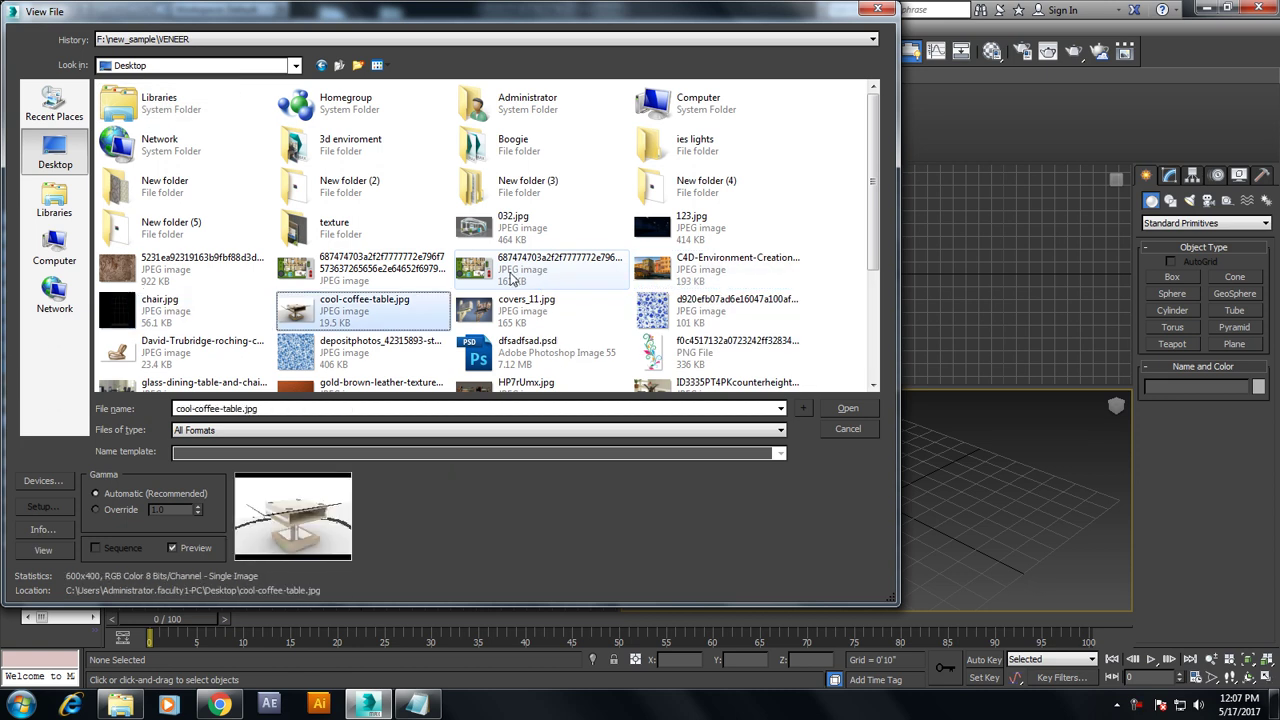
key("Right")
double_click(506, 308)
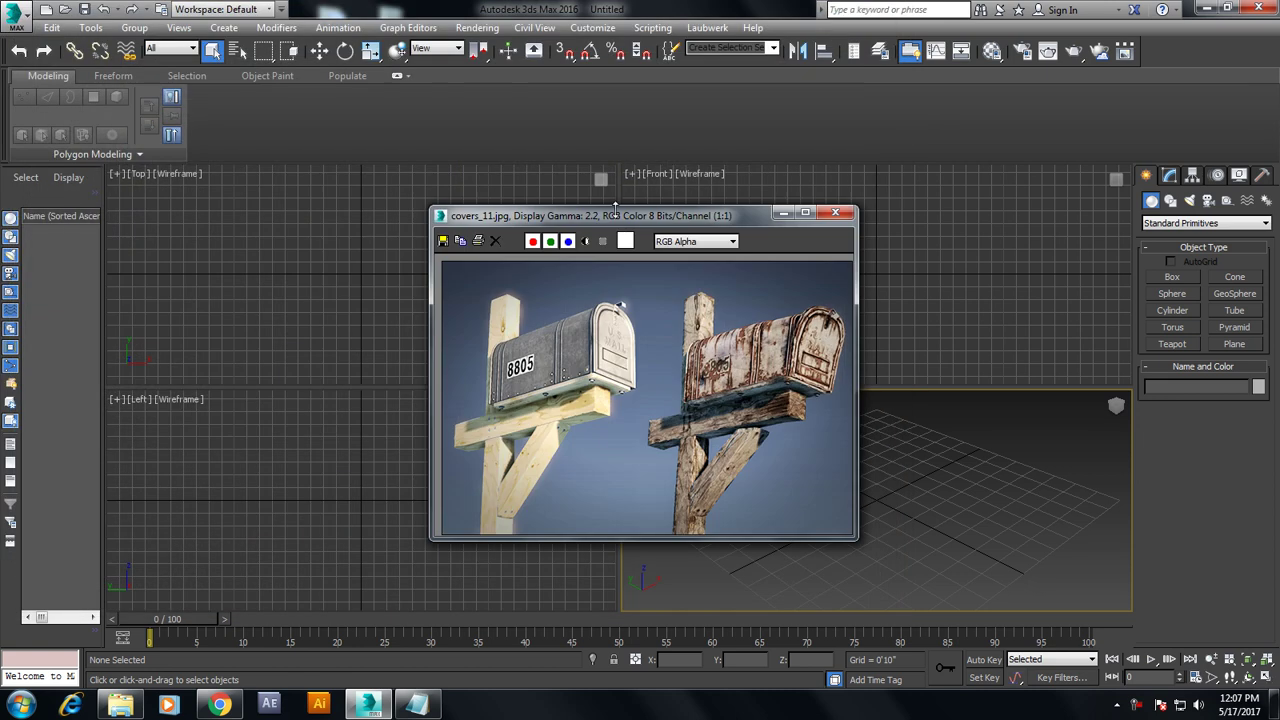
left_click_drag(650, 217, 331, 177)
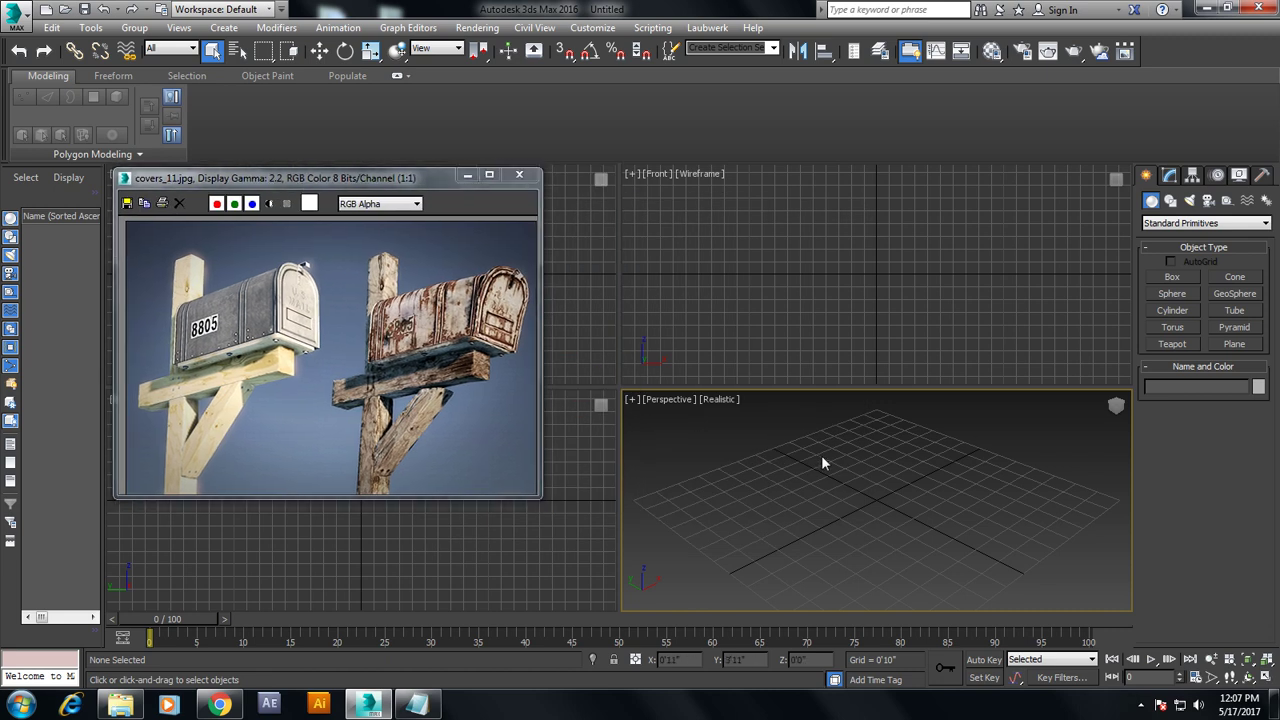
Maximize the Perspective view and create a large ground plane, scaling it up further
key("alt+w")
scroll(808, 444, "down", 3)
middle_click_drag(909, 434, 808, 454)
left_click(1234, 343)
left_click_drag(738, 257, 738, 568)
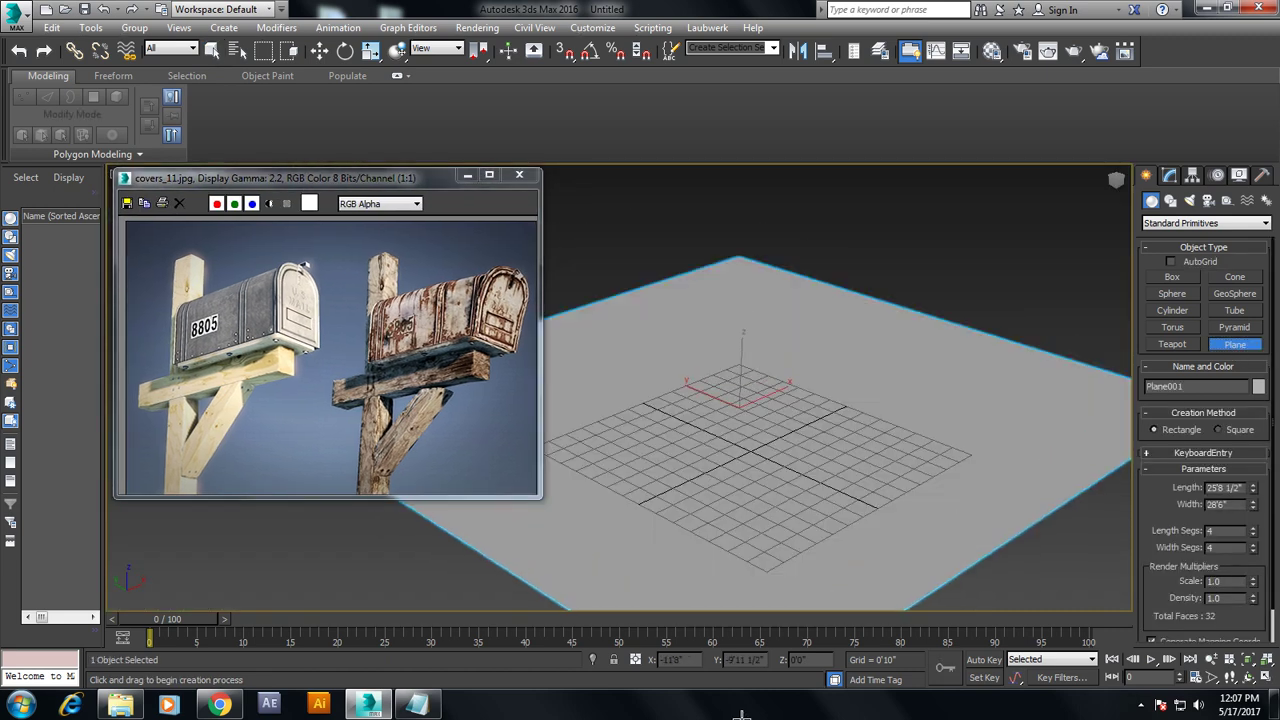
key("w")
key("r")
left_click_drag(751, 407, 714, 391)
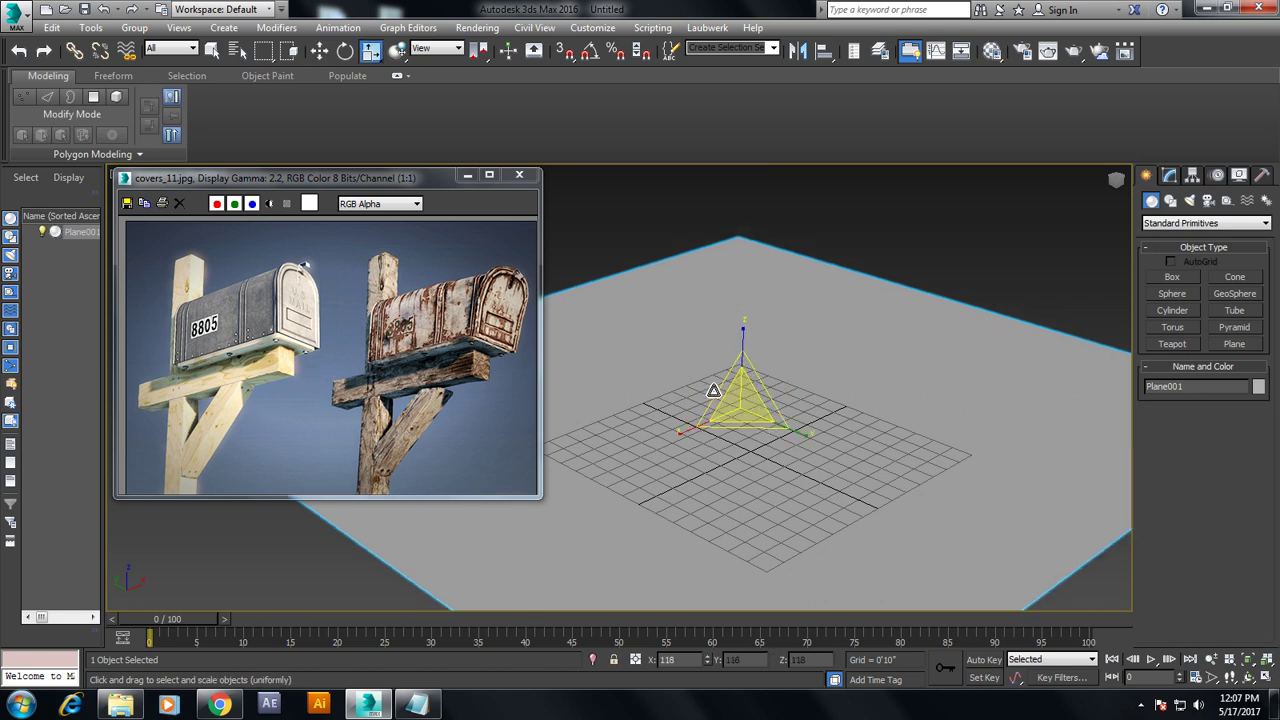
key("w")
left_click(1174, 276)
Create a small AutoGrid box on the plane and convert it to Editable Poly
left_click(1171, 261)
left_click_drag(697, 480, 698, 503)
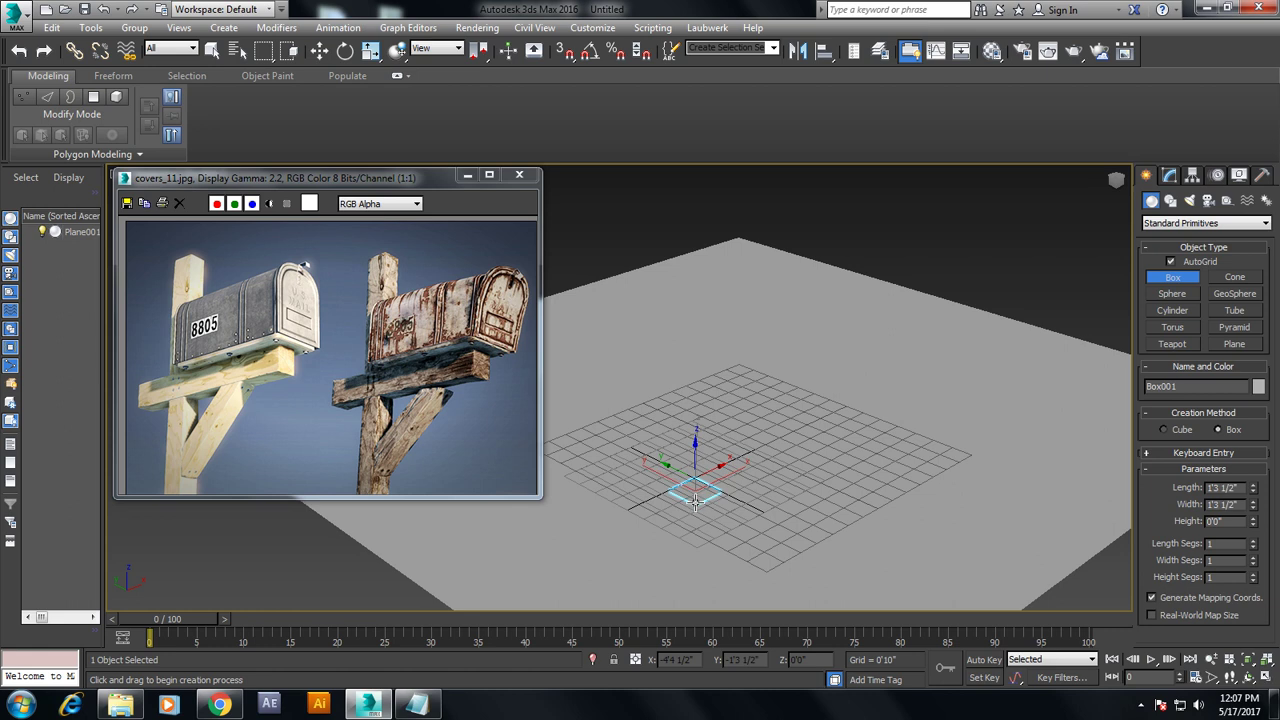
right_click(697, 480)
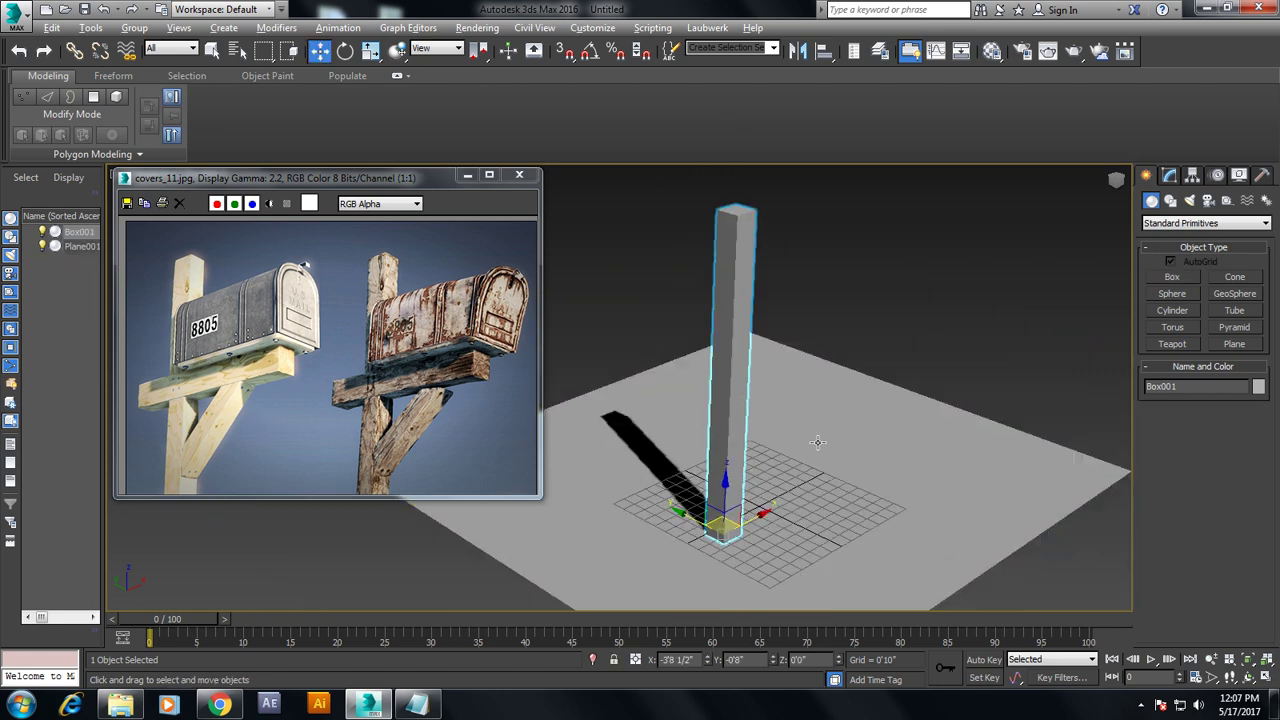
middle_click_drag(697, 480, 641, 434, "alt")
right_click(703, 302)
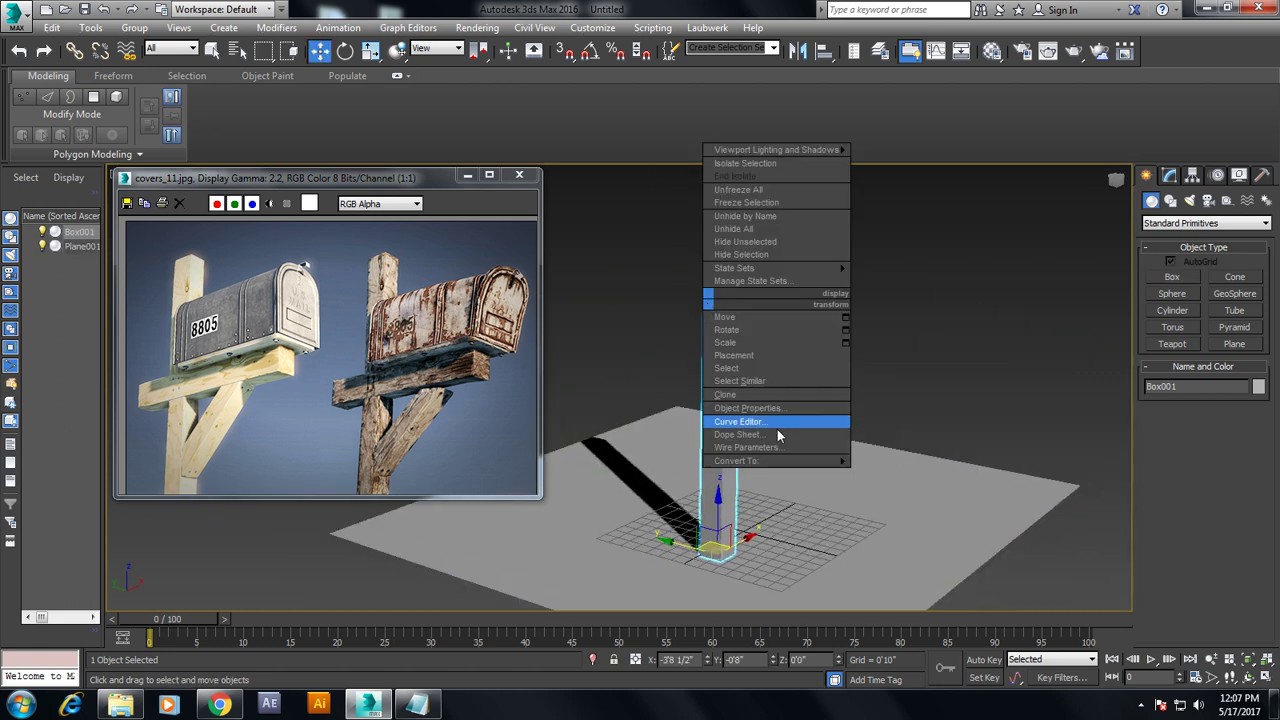
left_click(903, 474)
Raise the box's four top vertices to make a tall post
key("1")
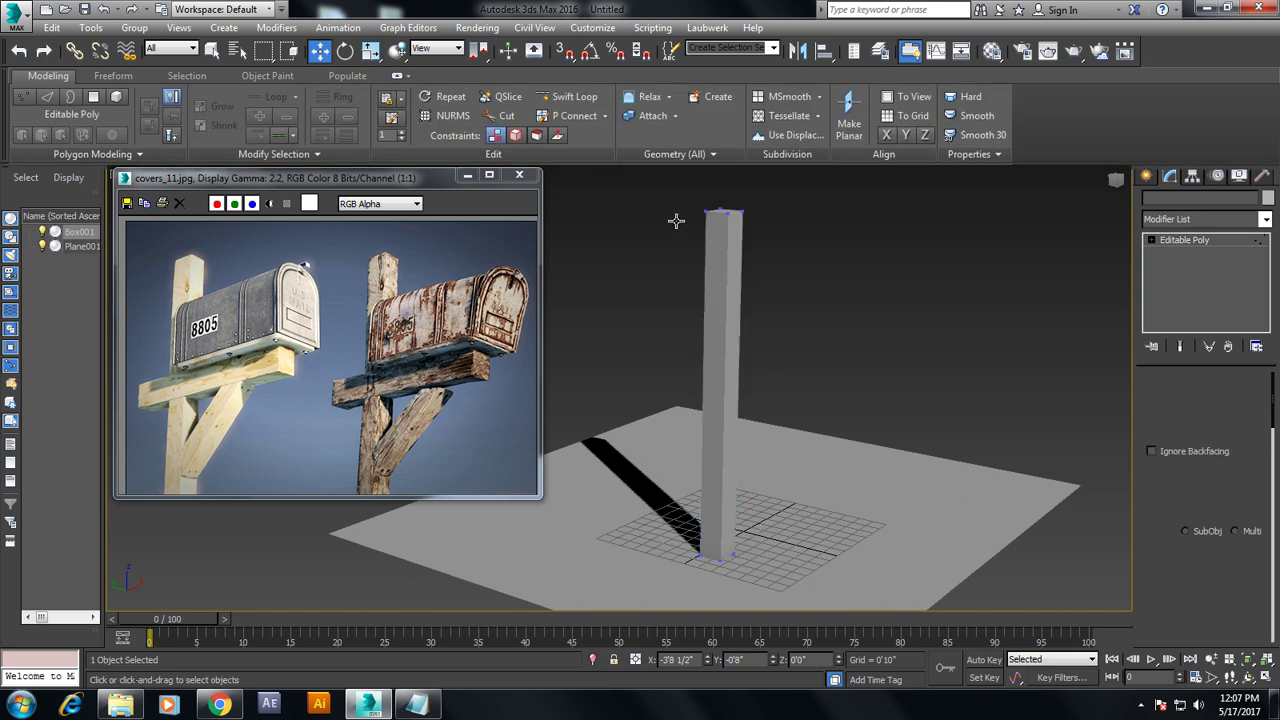
left_click_drag(677, 217, 810, 265)
middle_click_drag(797, 233, 803, 313, "alt")
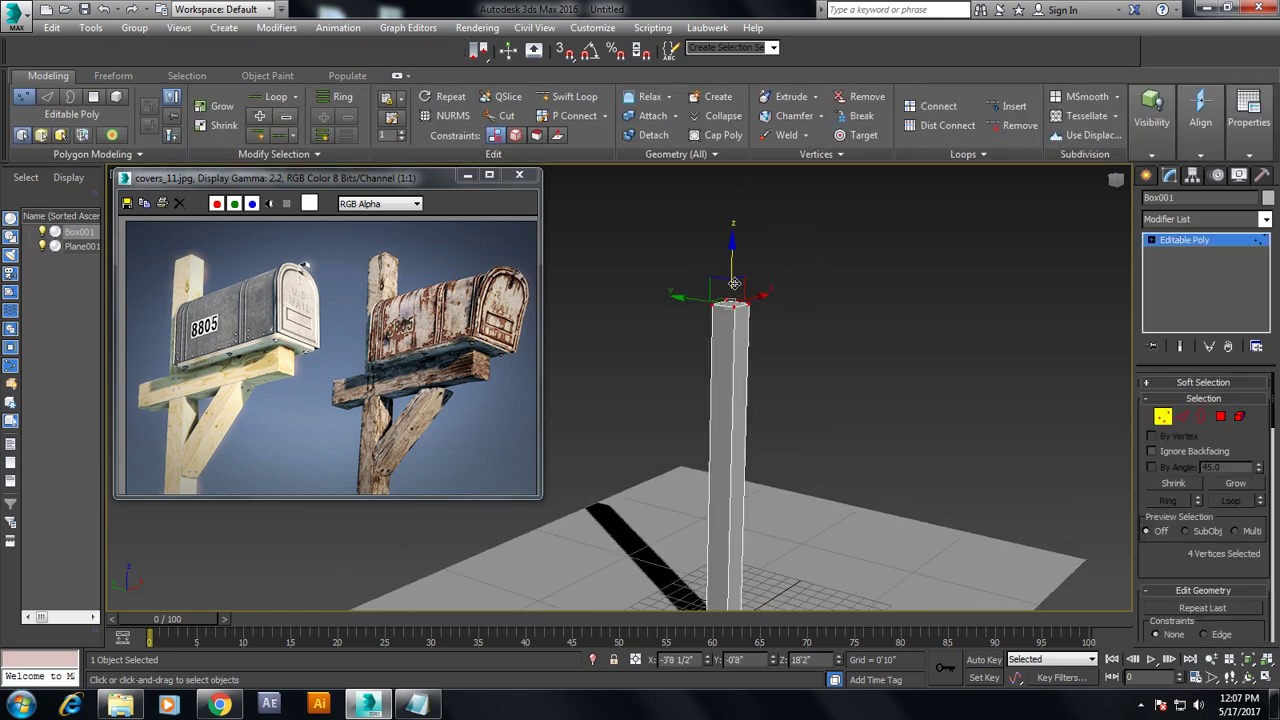
left_click_drag(737, 252, 745, 140)
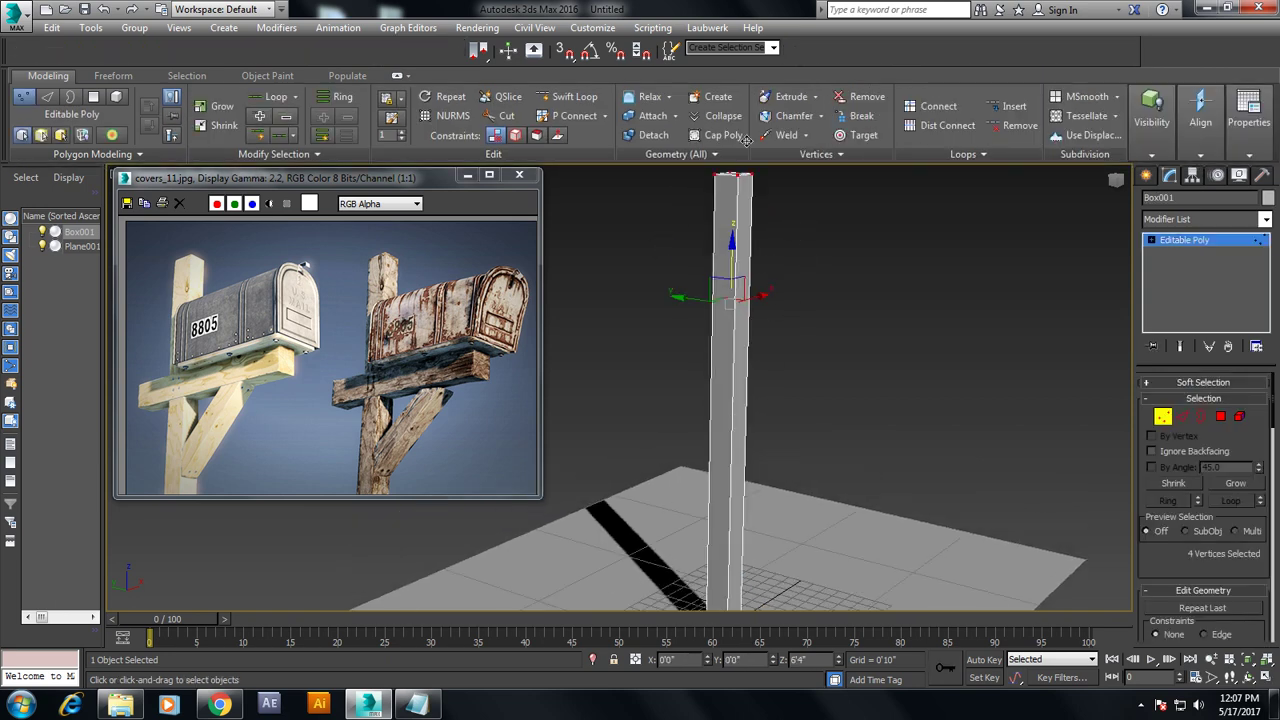
left_click(1194, 241)
middle_click_drag(807, 373, 821, 365, "alt")
scroll(776, 345, "up", 3)
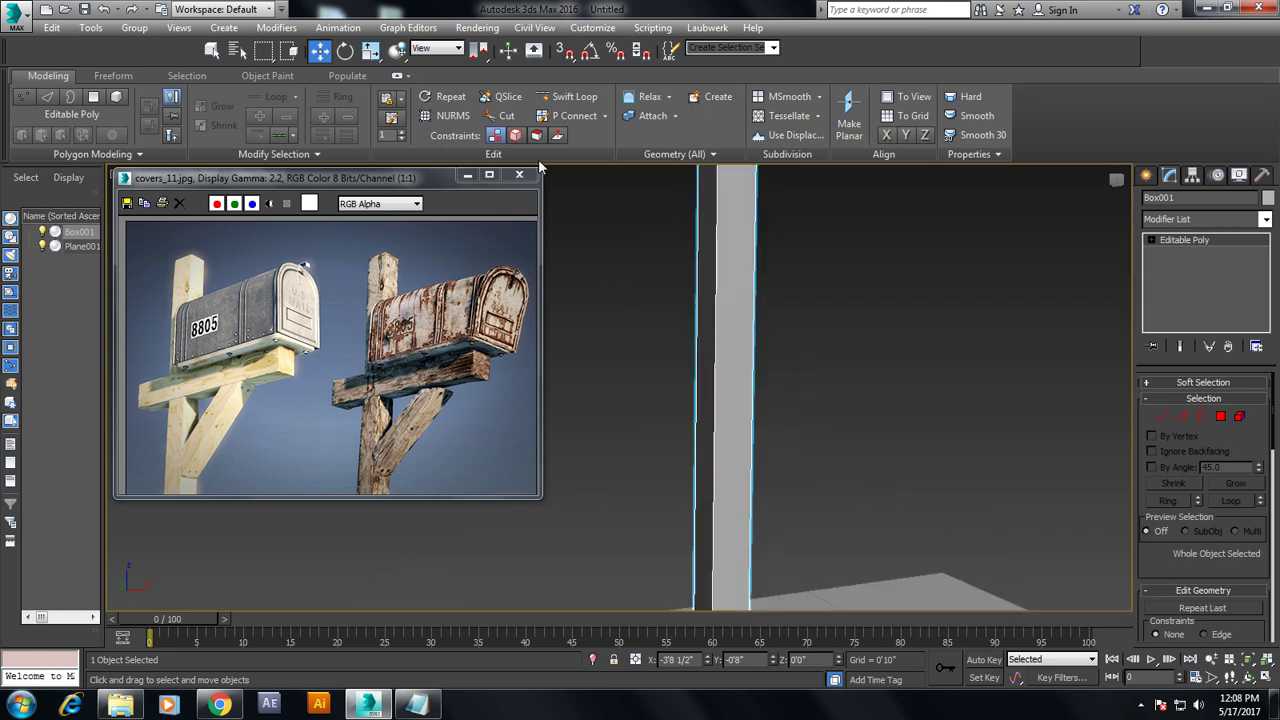
Add a horizontal Swift Loop edge loop across the post
left_click(573, 96)
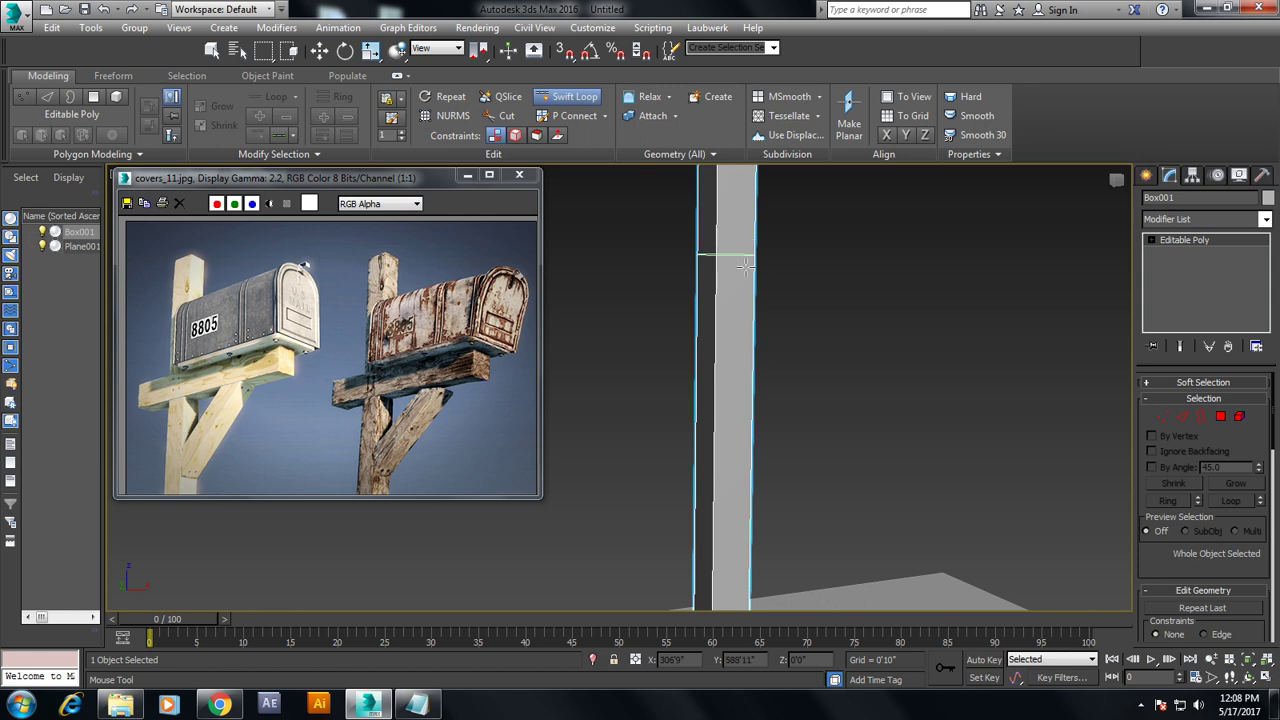
left_click(758, 490)
middle_click_drag(745, 488, 785, 362)
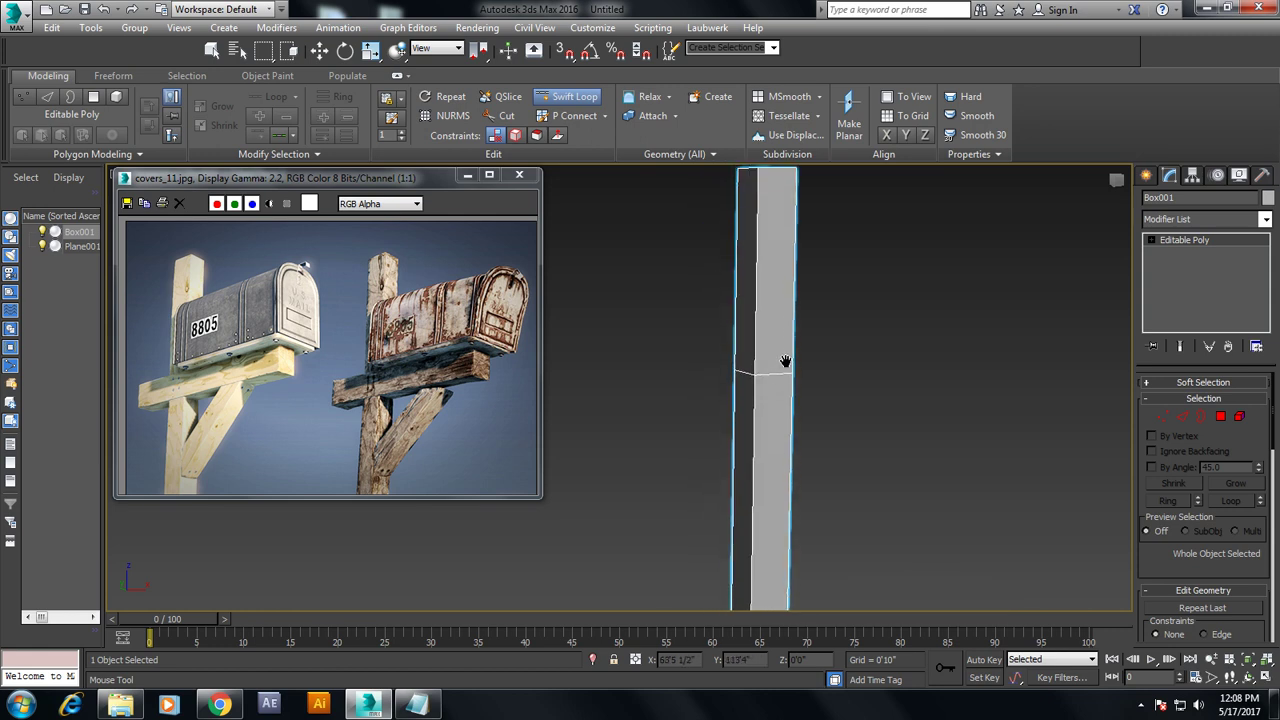
key("w")
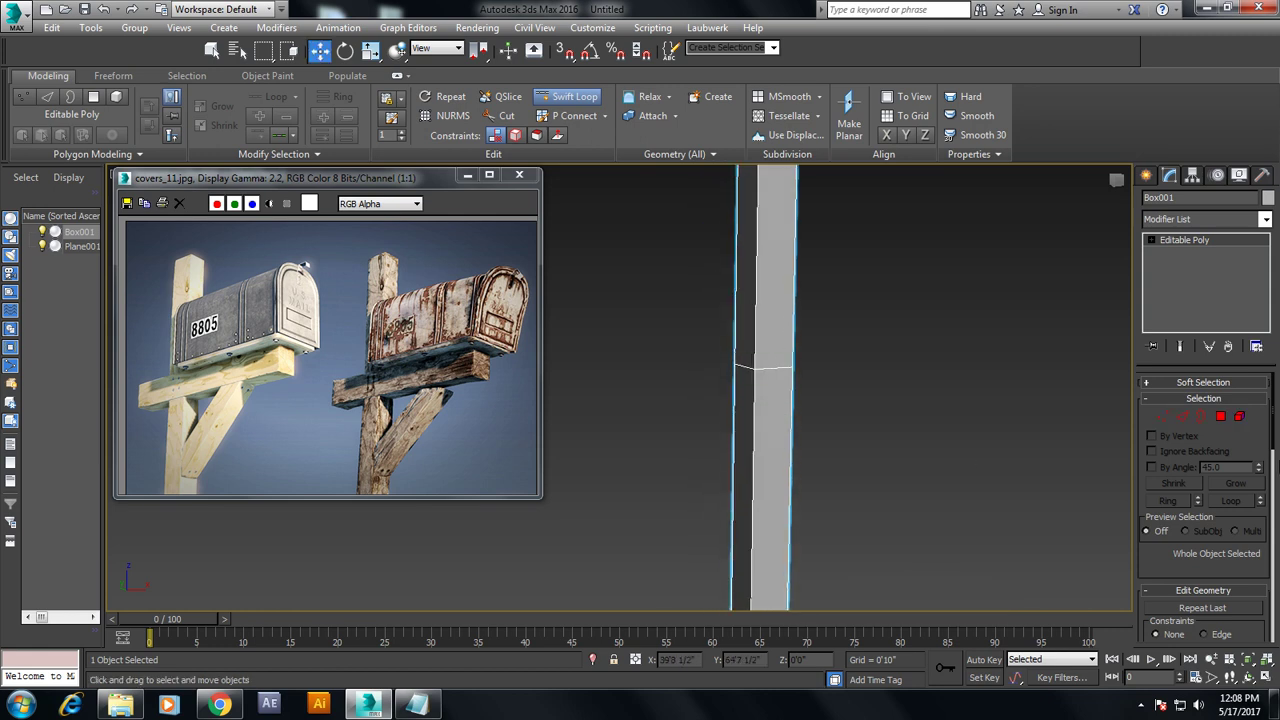
left_click(1220, 416)
Extrude a side face of the post by 1'7 1/2"
left_click(777, 349)
left_click(786, 386)
middle_click_drag(786, 386, 882, 398, "alt")
left_click(736, 413)
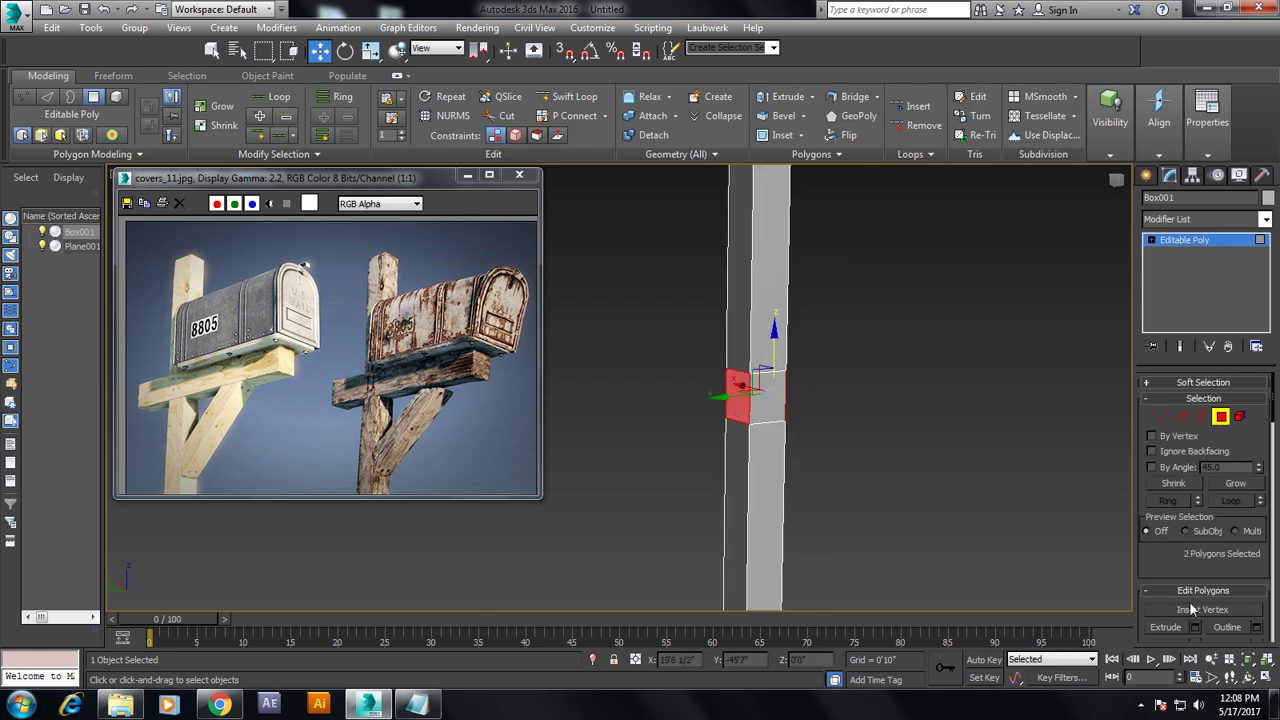
left_click_drag(1203, 398, 1193, 596)
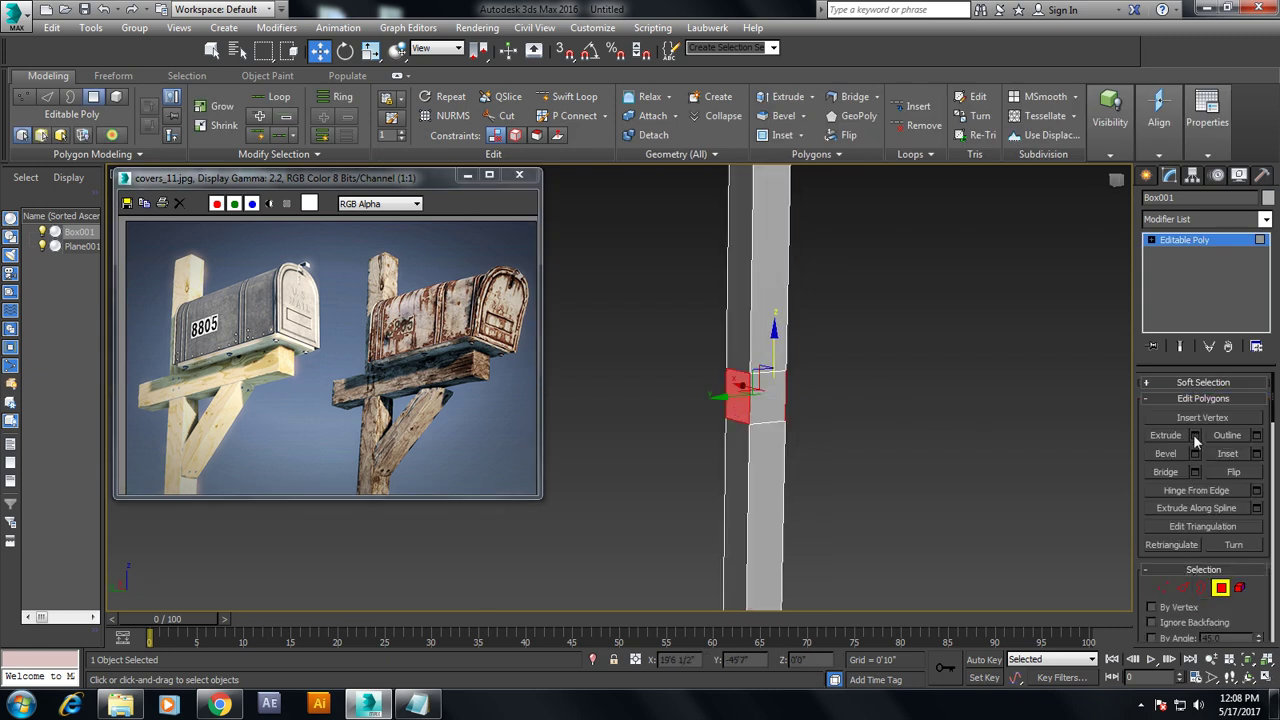
left_click(1195, 435)
mouse_move(628, 419)
left_mouse_down()
mouse_move(629, 366)
mouse_move(698, 483)
left_mouse_up()
left_click(628, 443)
Extrude the end face again by 5'3" to form the crossbar
key("l")
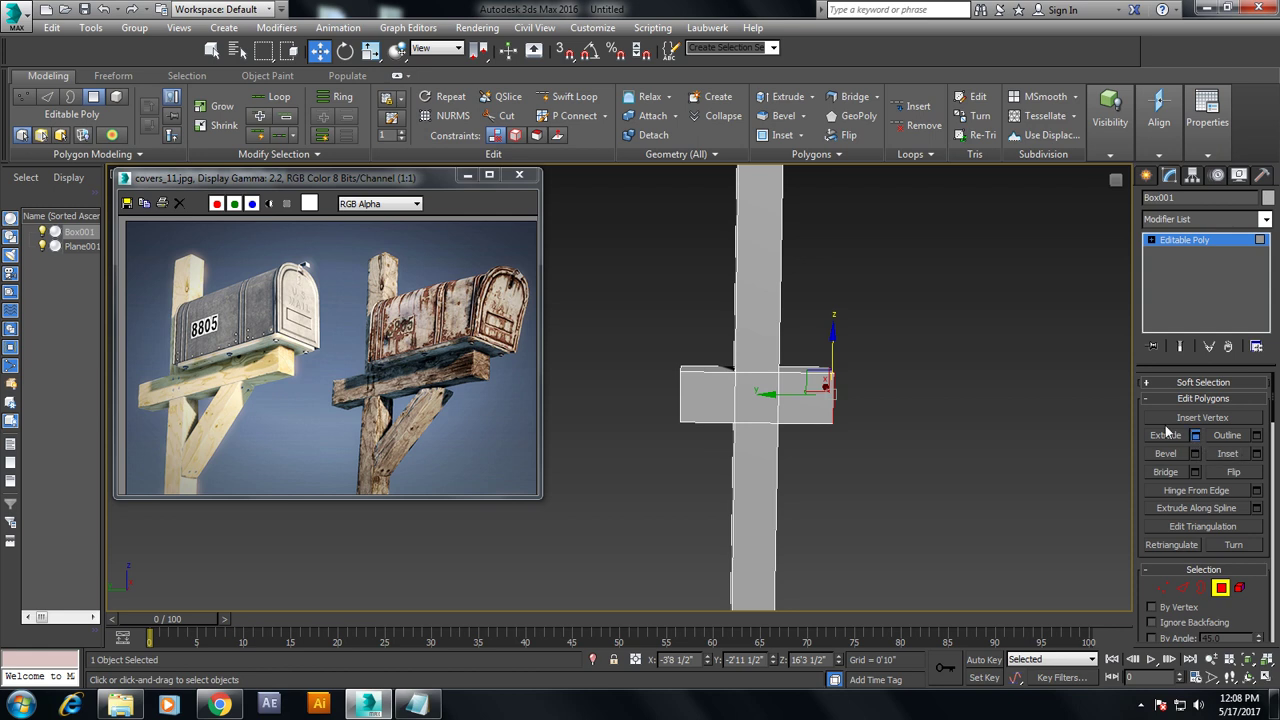
left_click(1195, 435)
left_click_drag(631, 421, 551, 146)
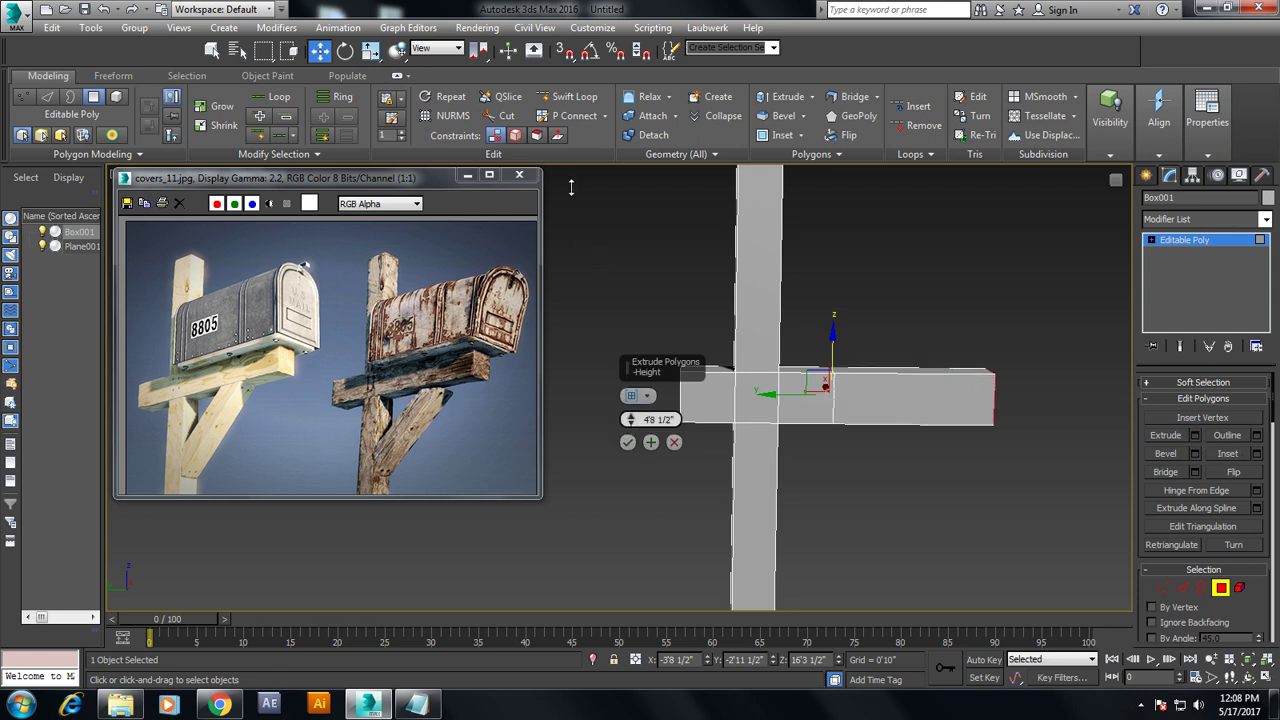
left_click(627, 442)
mouse_move(627, 442)
middle_mouse_down("alt")
mouse_move(677, 409)
mouse_move(594, 344)
middle_mouse_up("alt")
Pull the crossbar's left-end vertices outward to lengthen the crossbar
key("1")
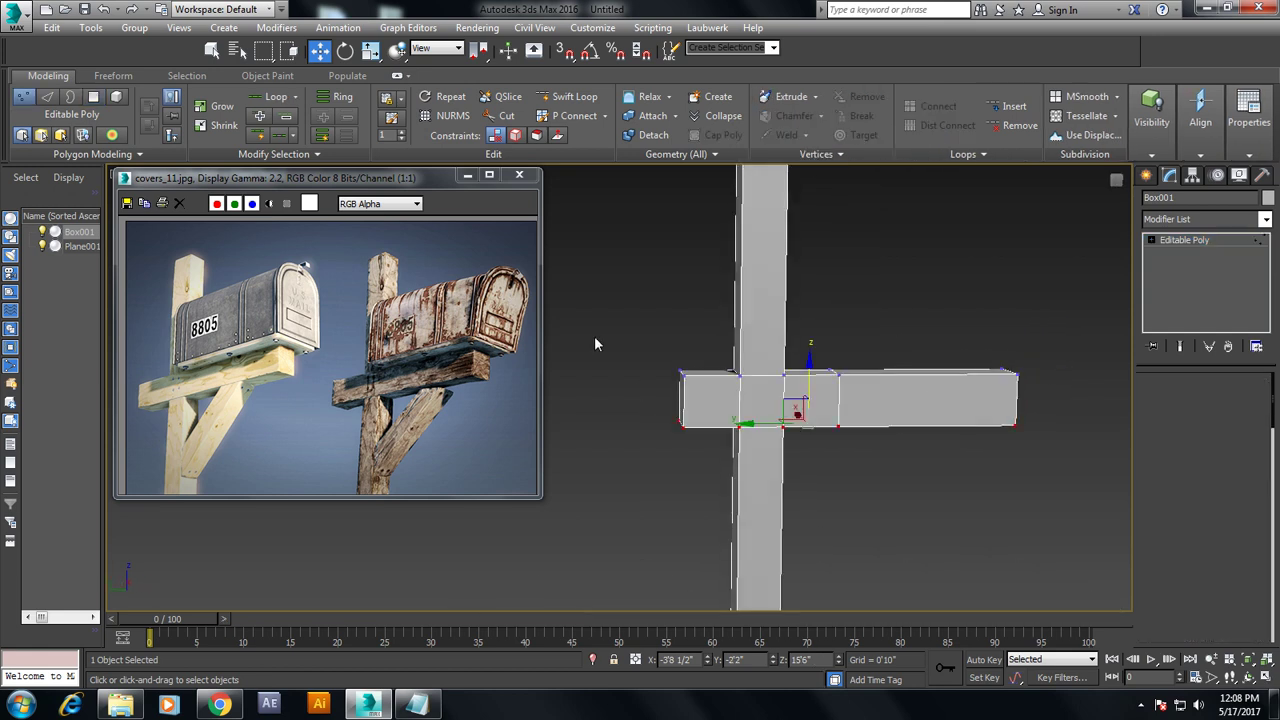
left_click_drag(588, 322, 718, 506)
left_click_drag(640, 399, 584, 399)
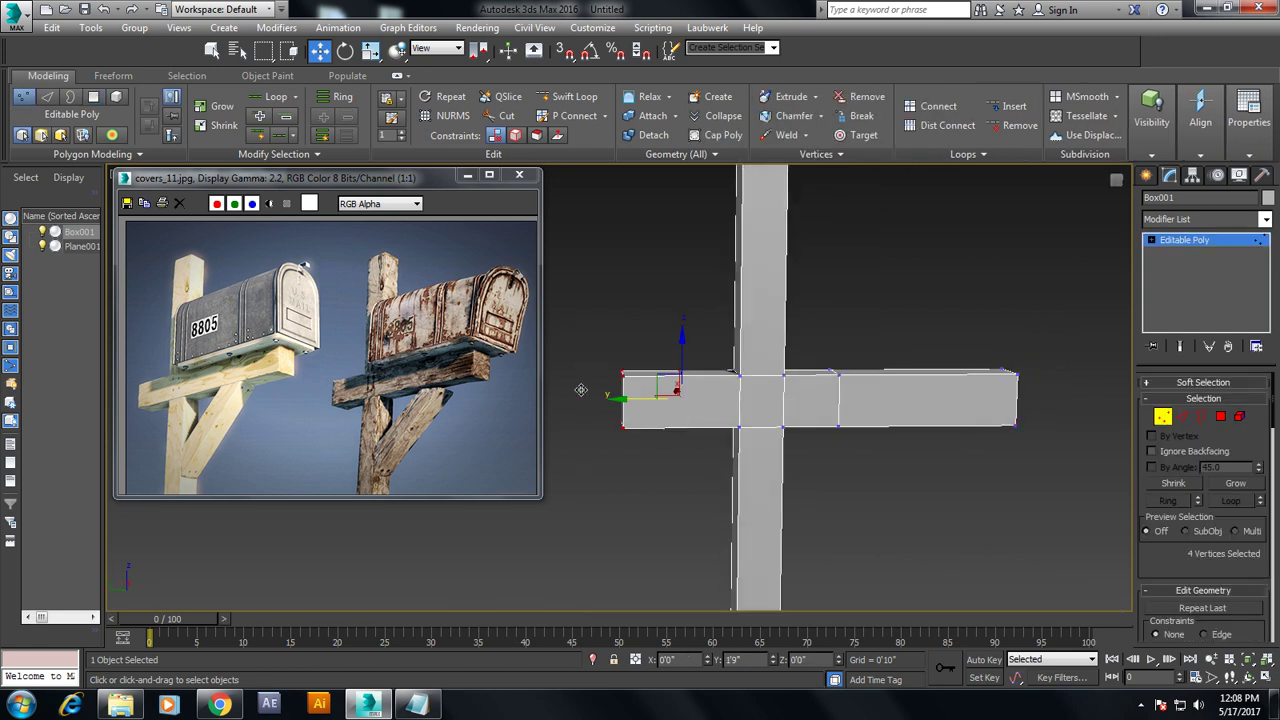
middle_click_drag(815, 399, 811, 278)
middle_click_drag(893, 301, 894, 292, "alt")
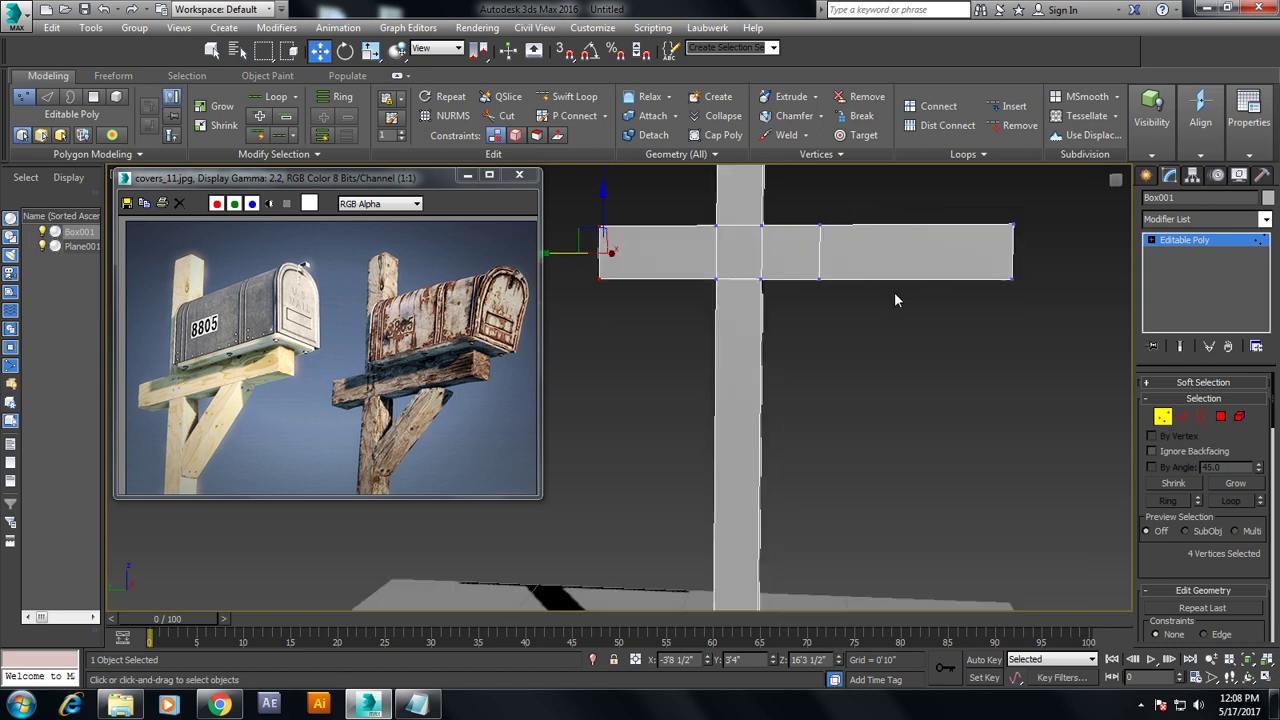
scroll(890, 290, "down", 3)
Add Swift Loop edge loops across the crossbar and around the upper post
left_click(570, 96)
left_click(884, 247)
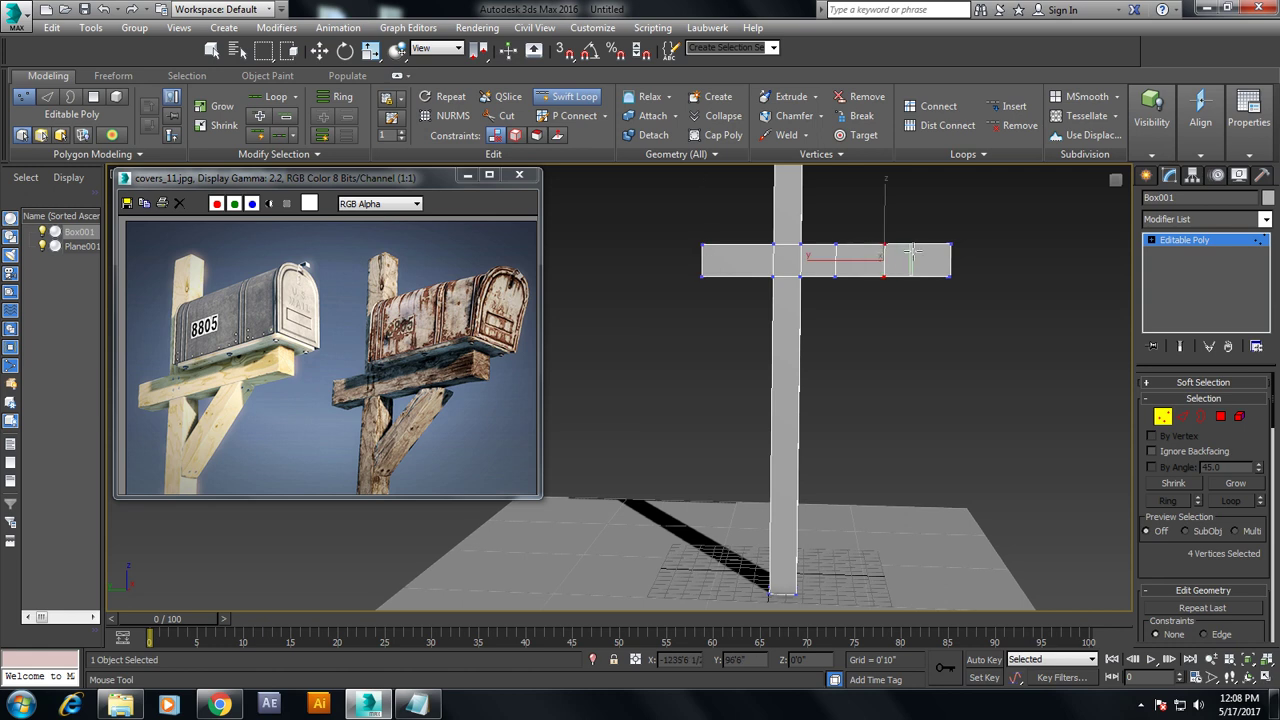
left_click(914, 256)
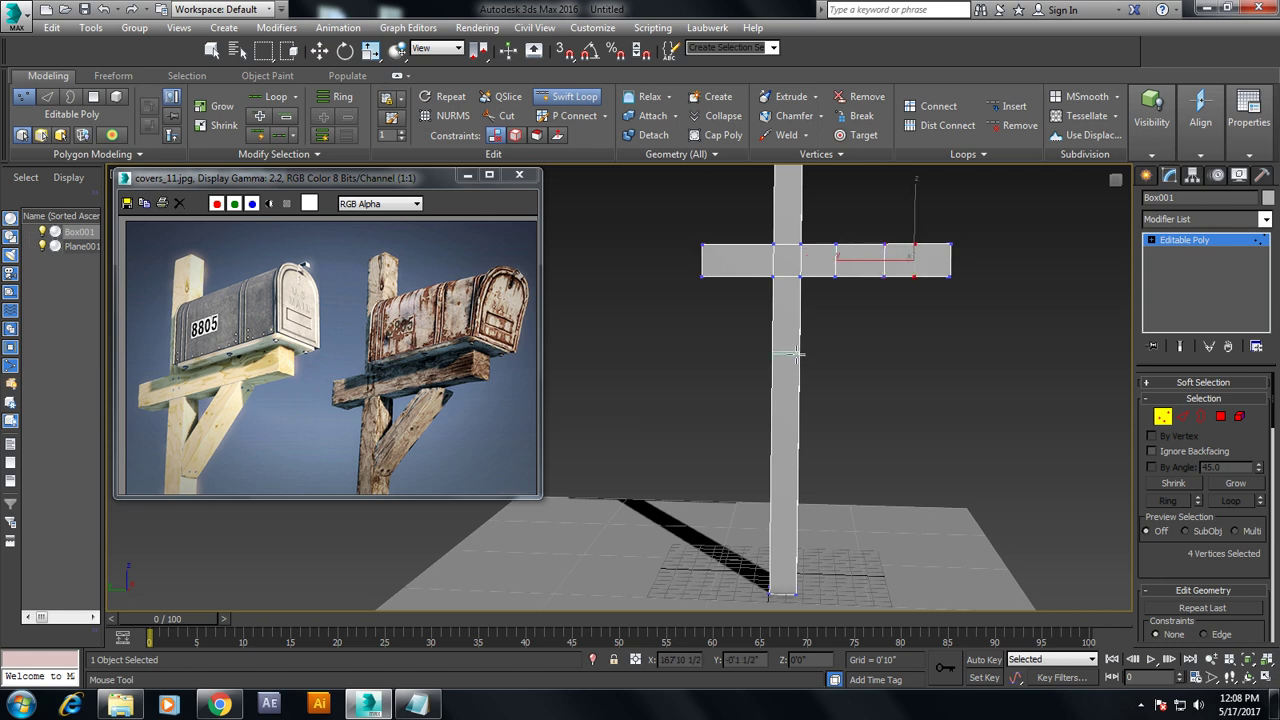
left_click(796, 357)
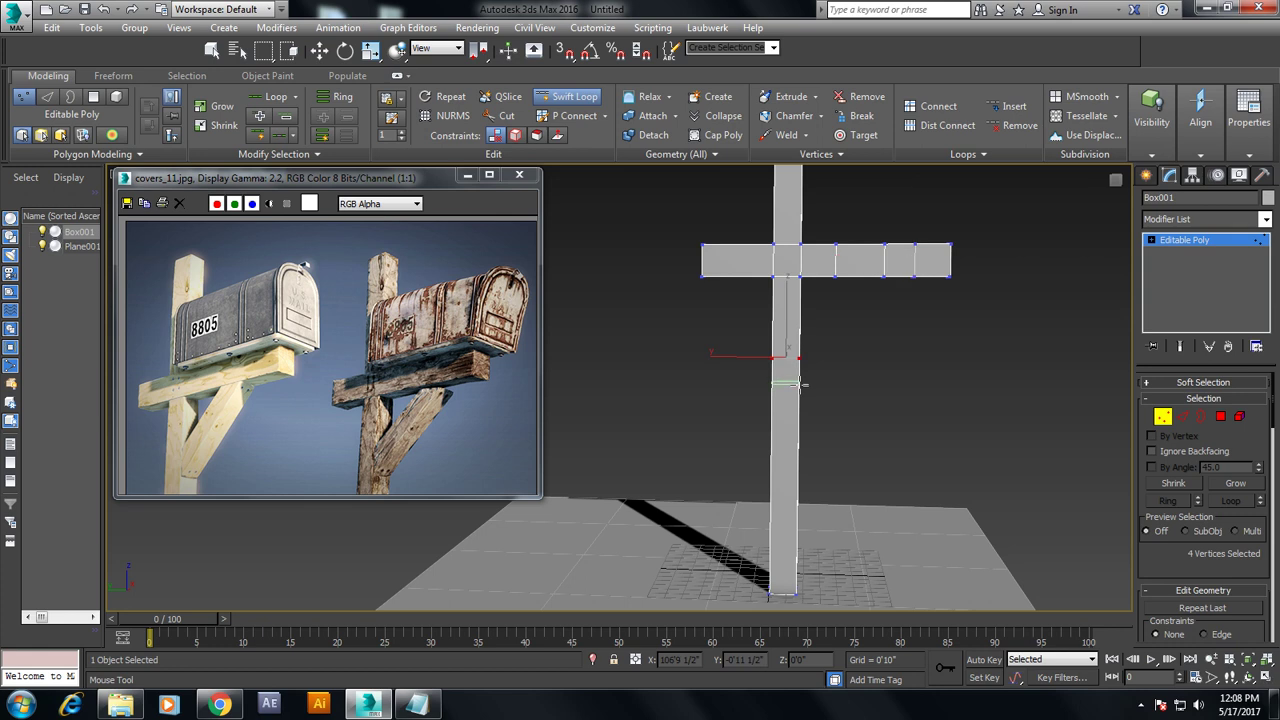
left_click(800, 383)
right_click(800, 383)
middle_click_drag(800, 383, 1000, 400, "alt")
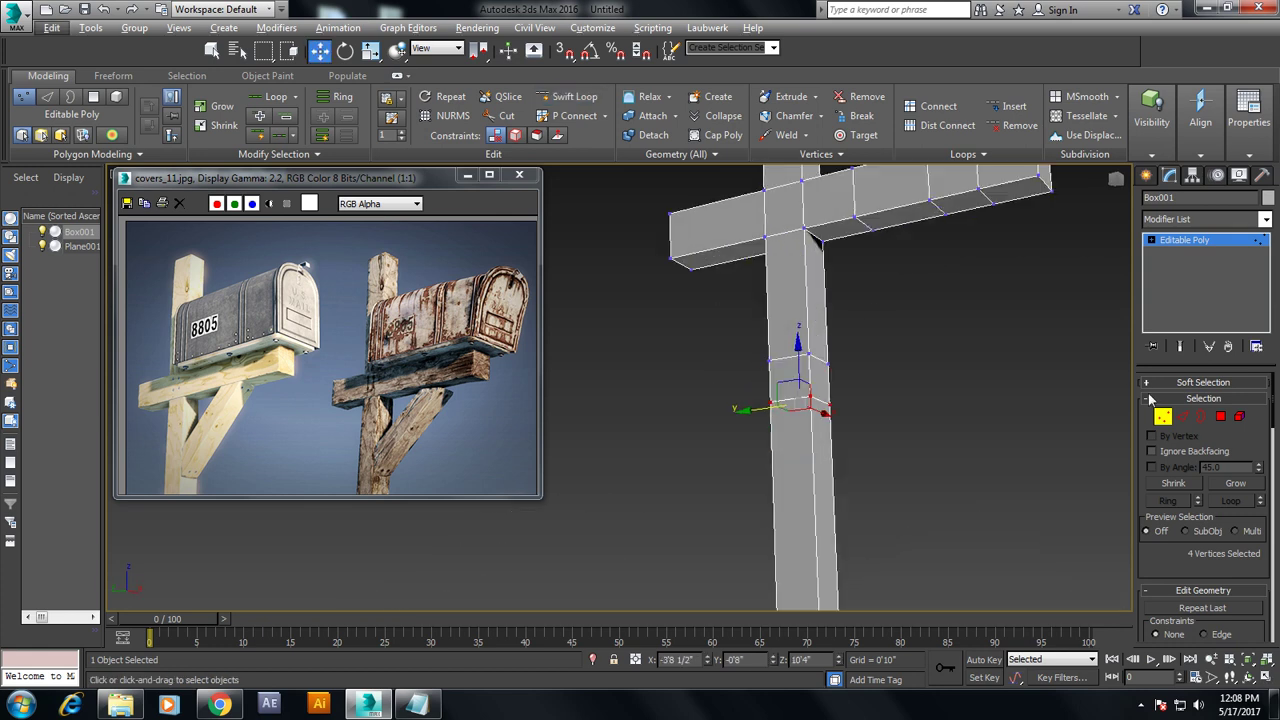
Bridge a crossbar underside face to a post face with 8 segments and adjusted twist
left_click(1220, 418)
left_click(956, 210)
left_click(818, 380, "ctrl")
left_click(1195, 473)
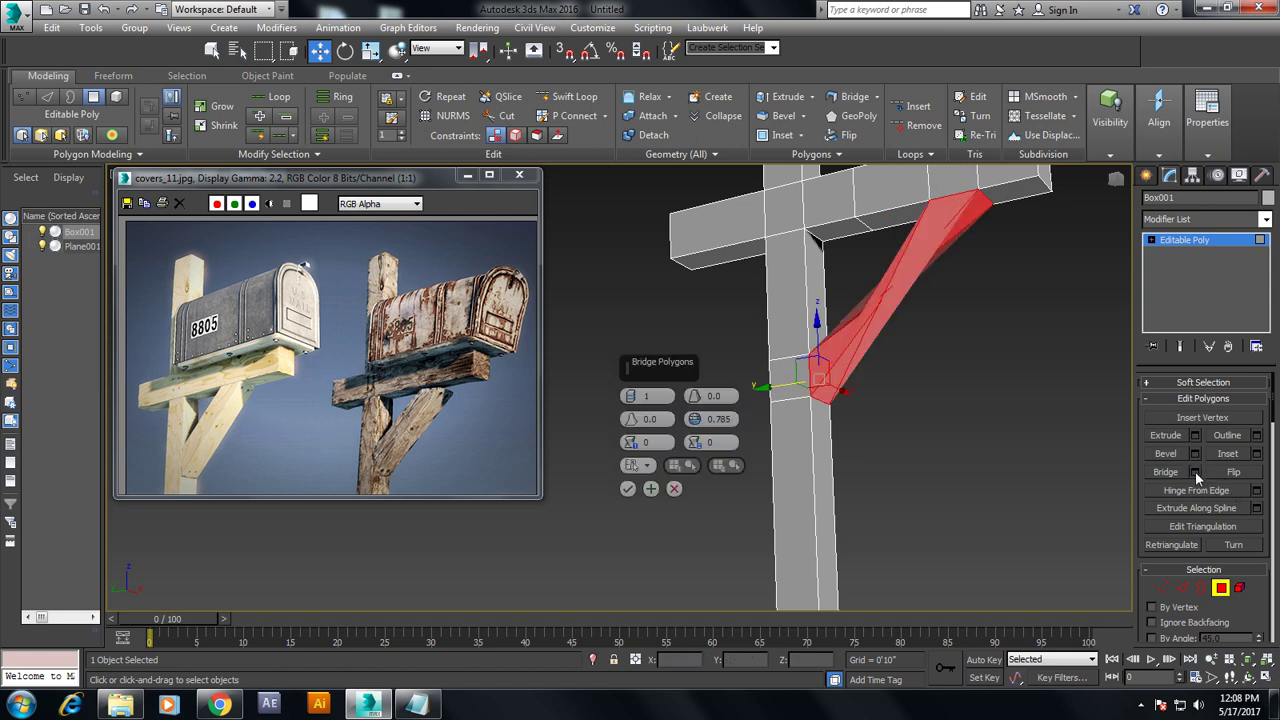
mouse_move(910, 338)
middle_mouse_down("alt")
mouse_move(920, 362)
mouse_move(800, 363)
middle_mouse_up("alt")
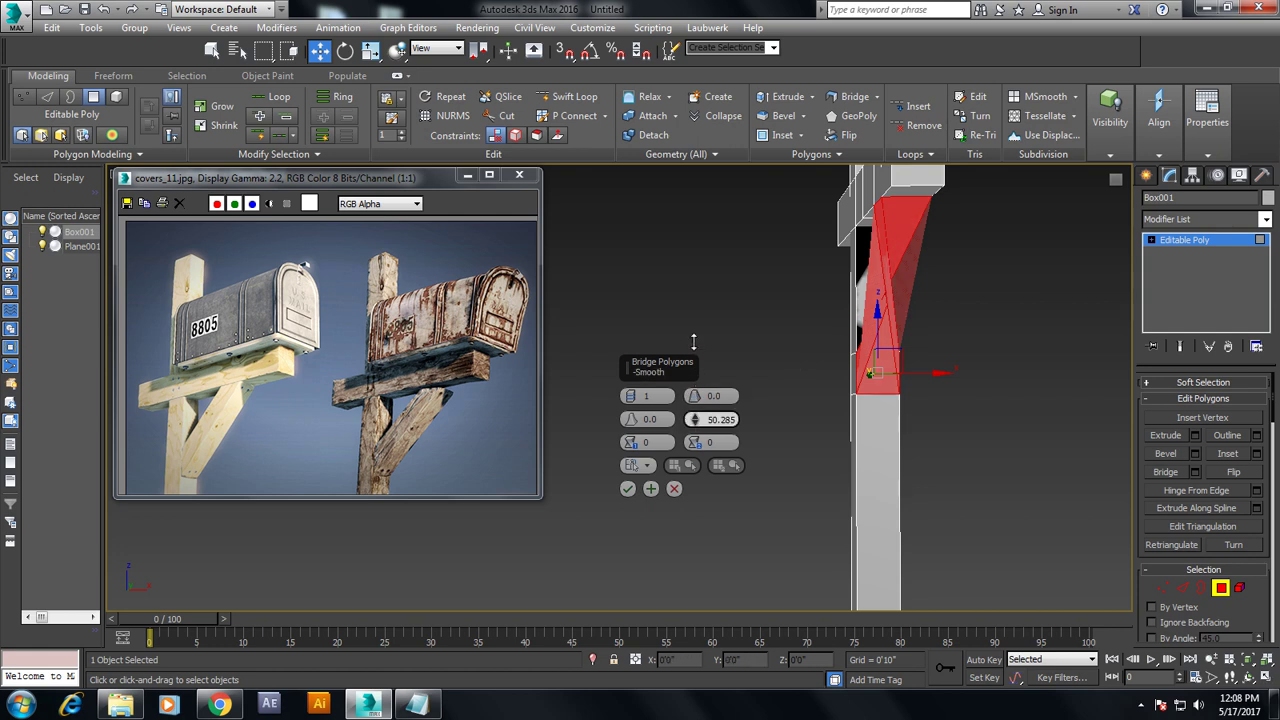
left_click_drag(630, 397, 630, 385)
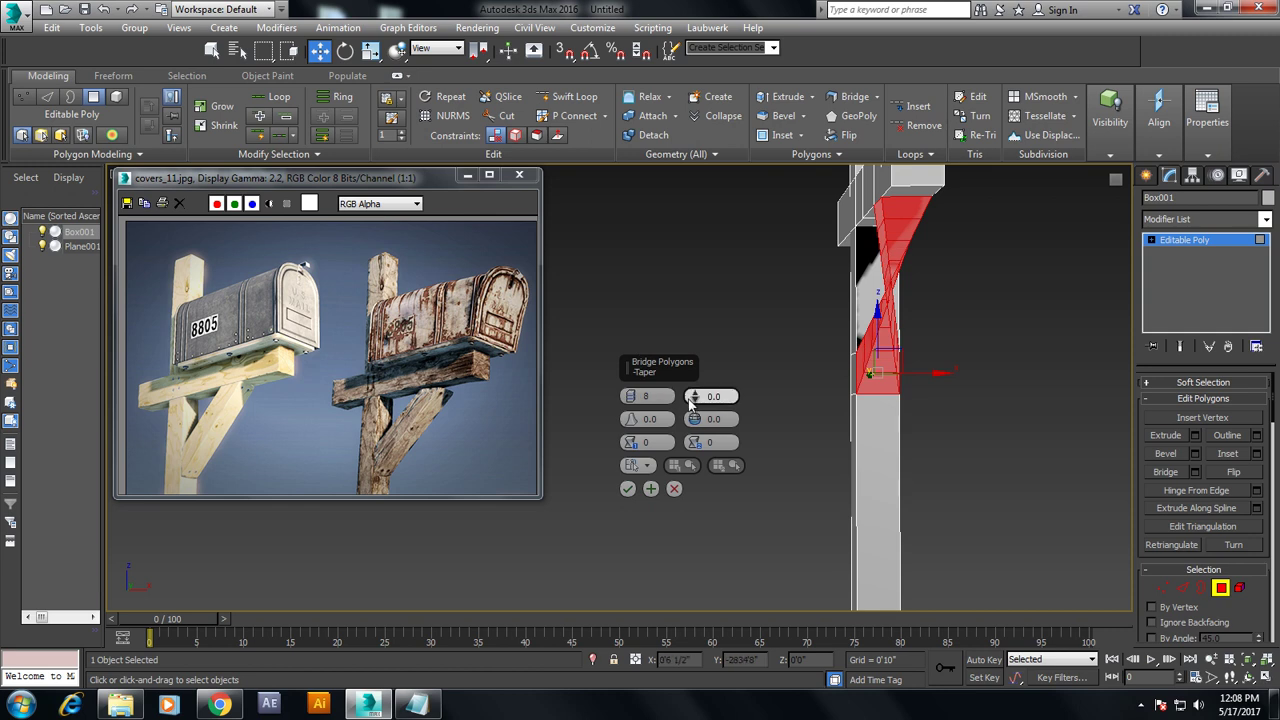
left_click_drag(632, 442, 641, 416)
mouse_move(930, 350)
middle_mouse_down("alt")
mouse_move(1087, 351)
mouse_move(952, 336)
middle_mouse_up("alt")
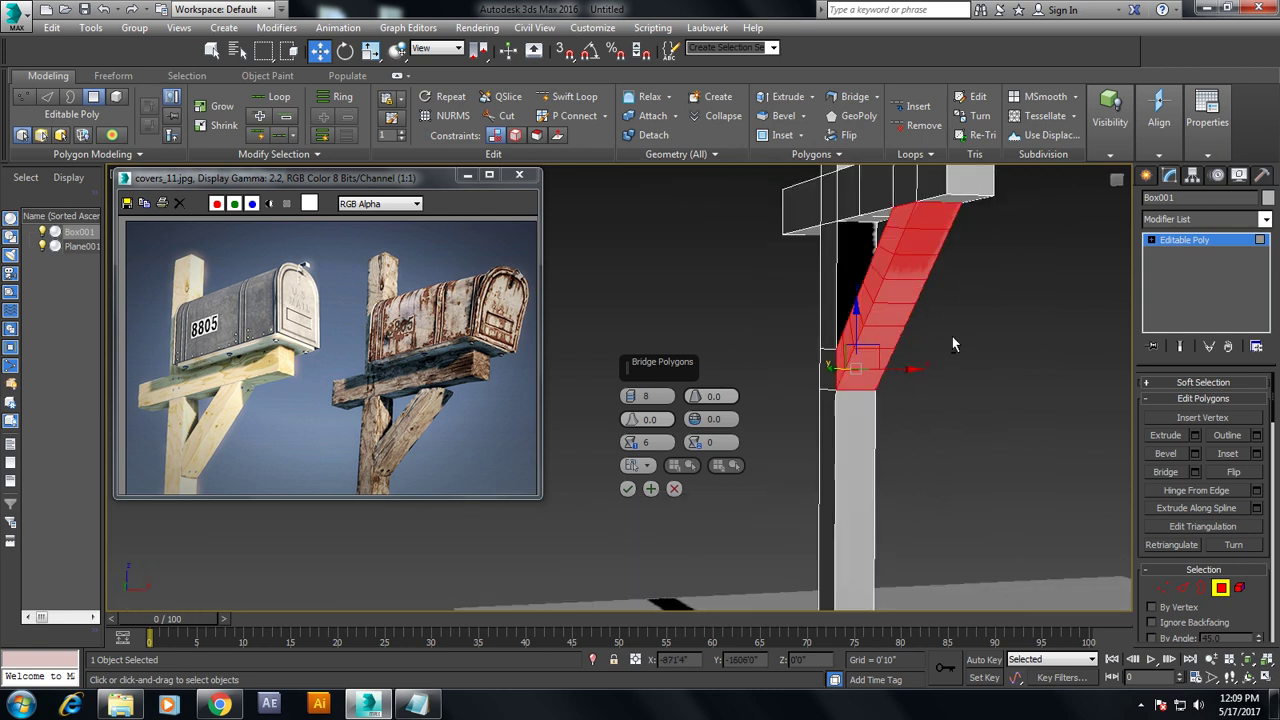
left_click(628, 488)
mouse_move(629, 486)
middle_mouse_down("alt")
mouse_move(928, 323)
mouse_move(957, 412)
mouse_move(886, 397)
mouse_move(894, 375)
mouse_move(914, 375)
mouse_move(845, 444)
mouse_move(880, 430)
middle_mouse_up("alt")
left_click(1213, 242)
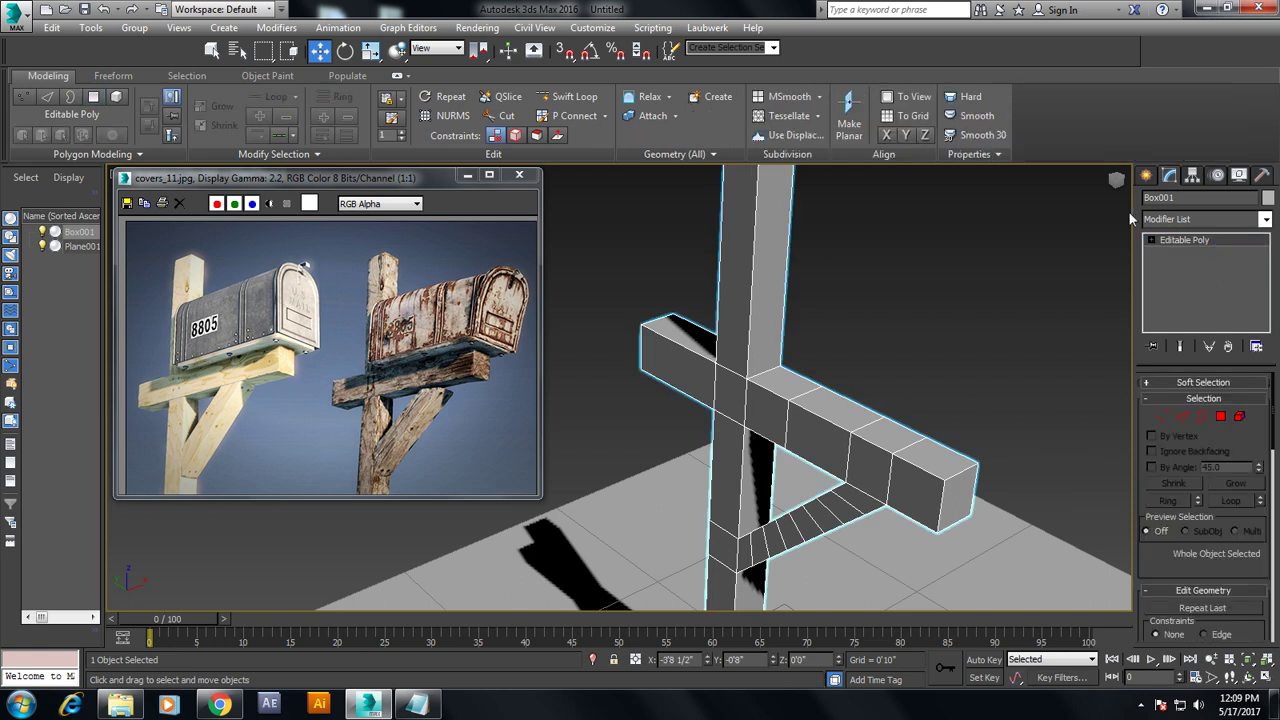
Draw a rectangle over the upper post in the maximized Front view
left_click(1146, 176)
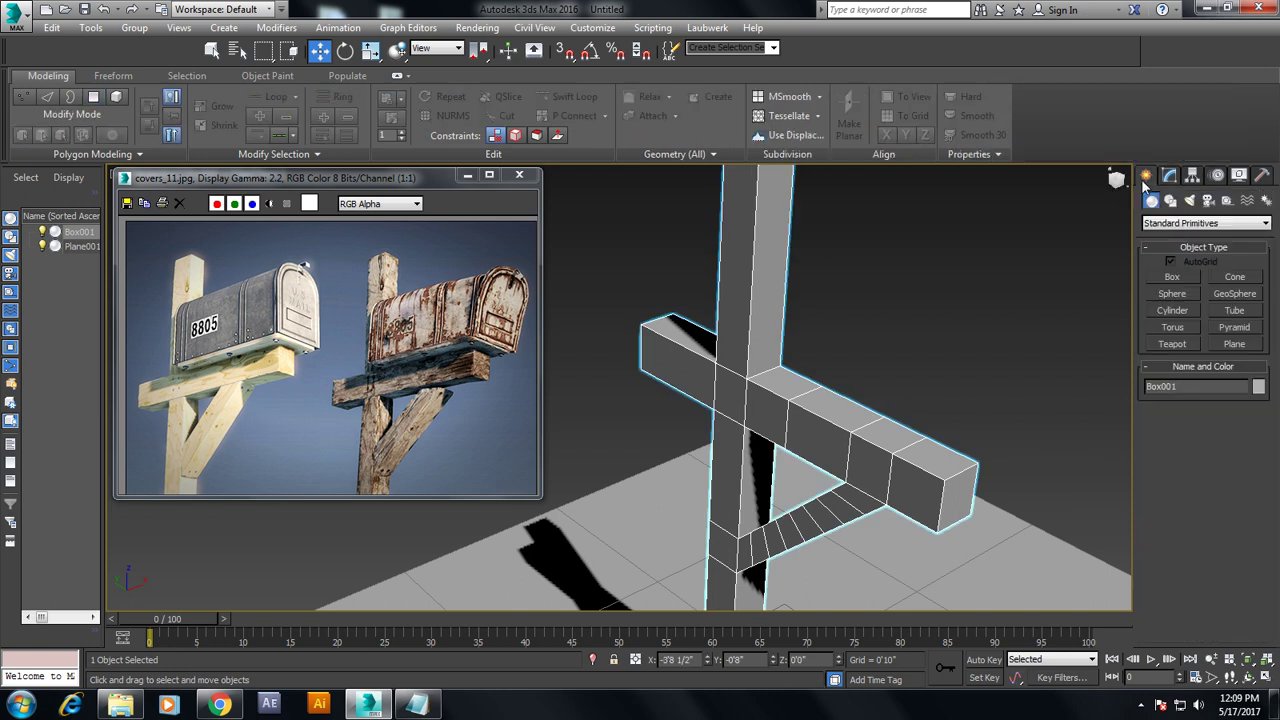
key("alt+w")
middle_click_drag(828, 216, 952, 338)
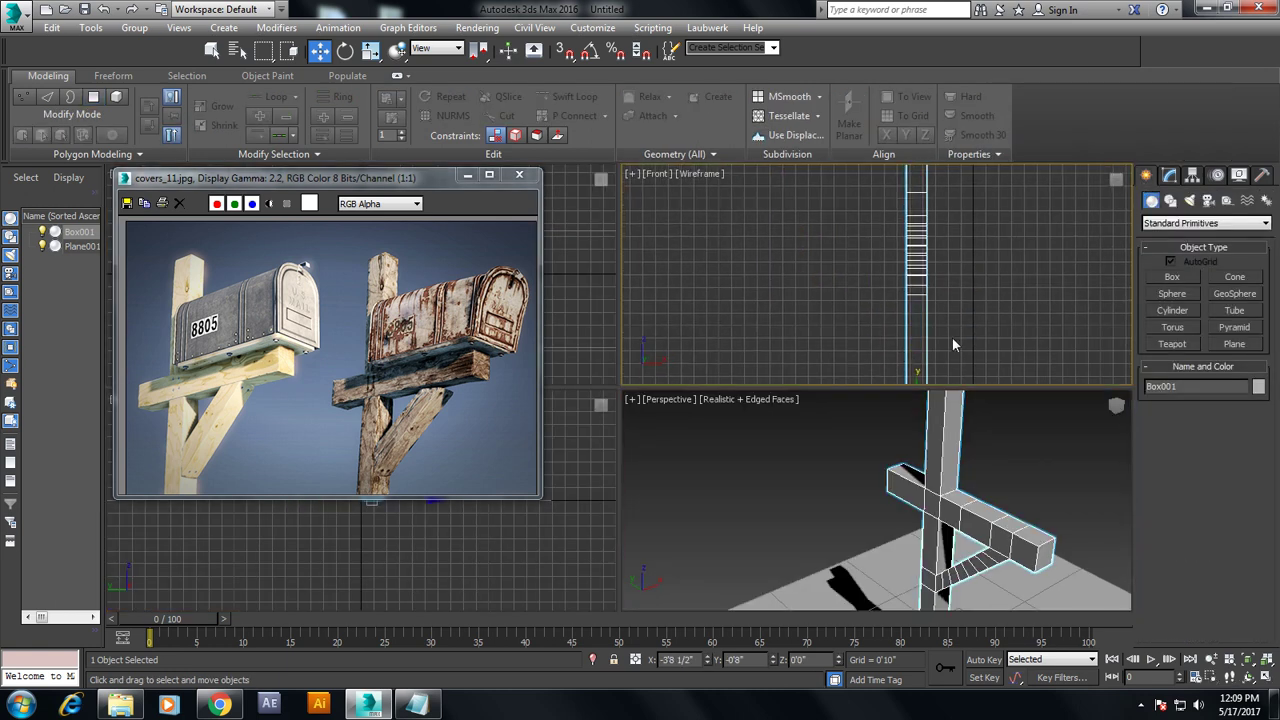
key("alt+w")
scroll(935, 350, "down", 5)
scroll(909, 302, "up", 5)
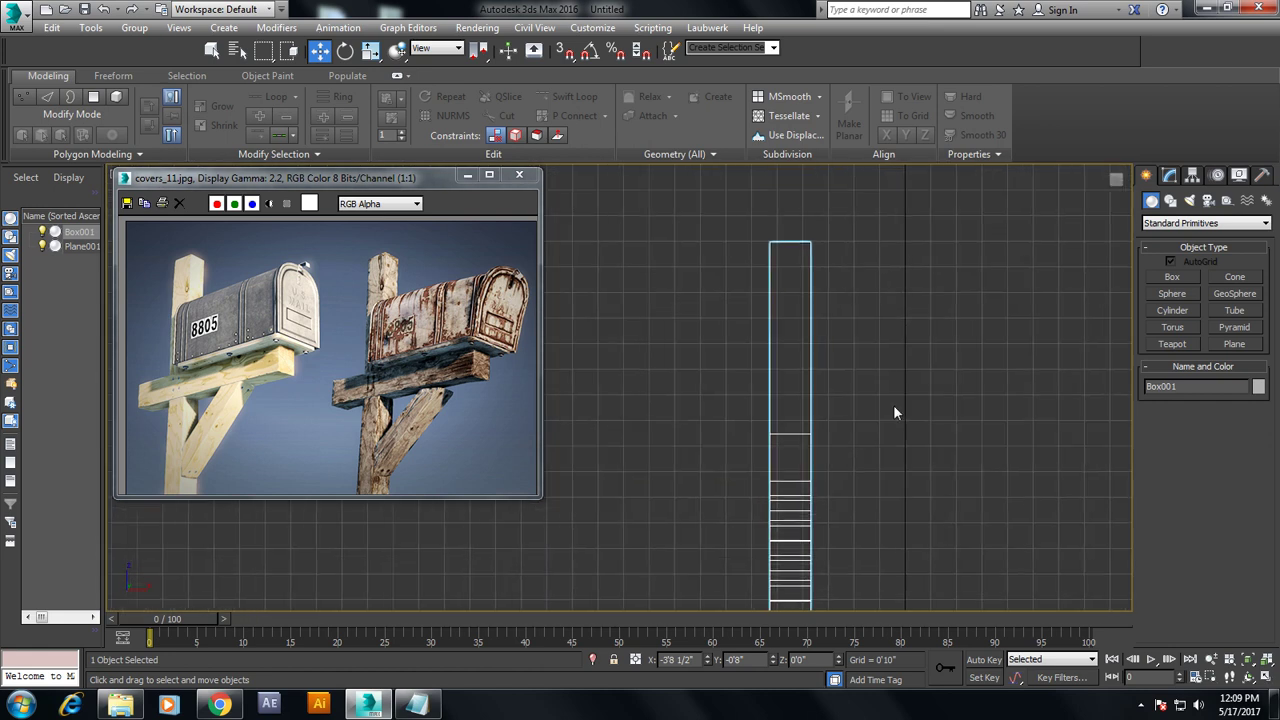
left_click(1178, 203)
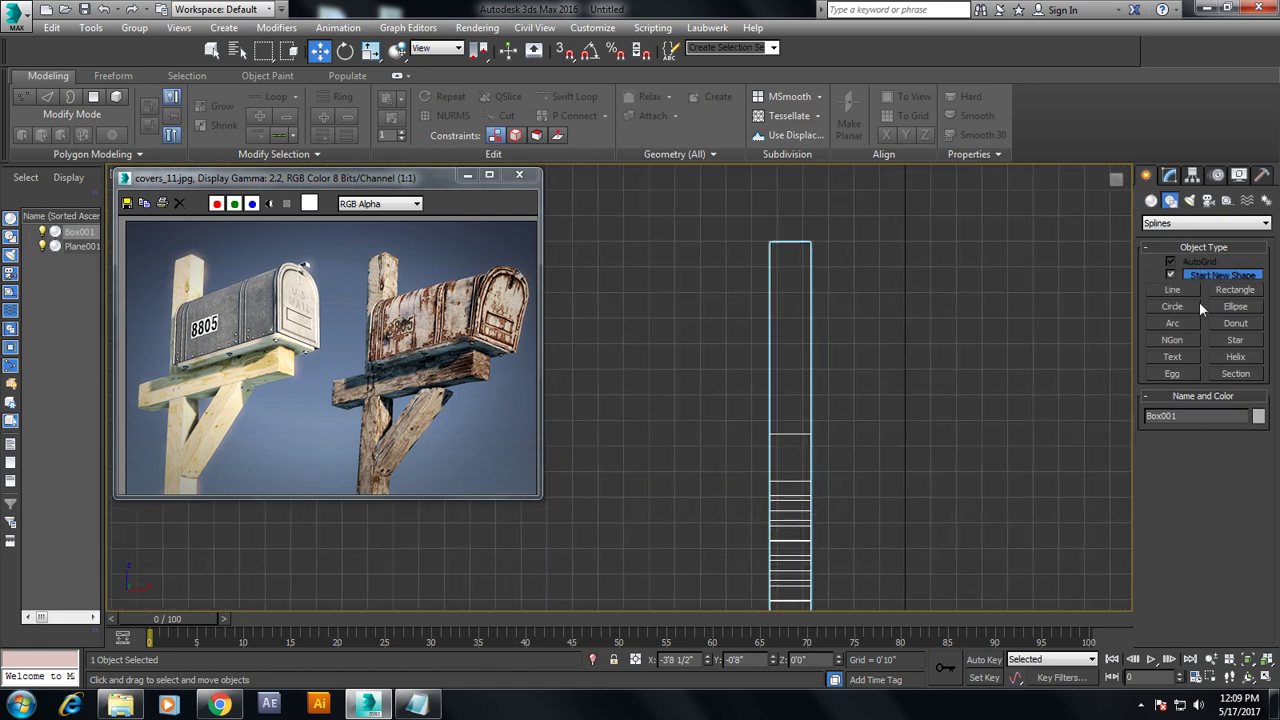
left_click(1235, 290)
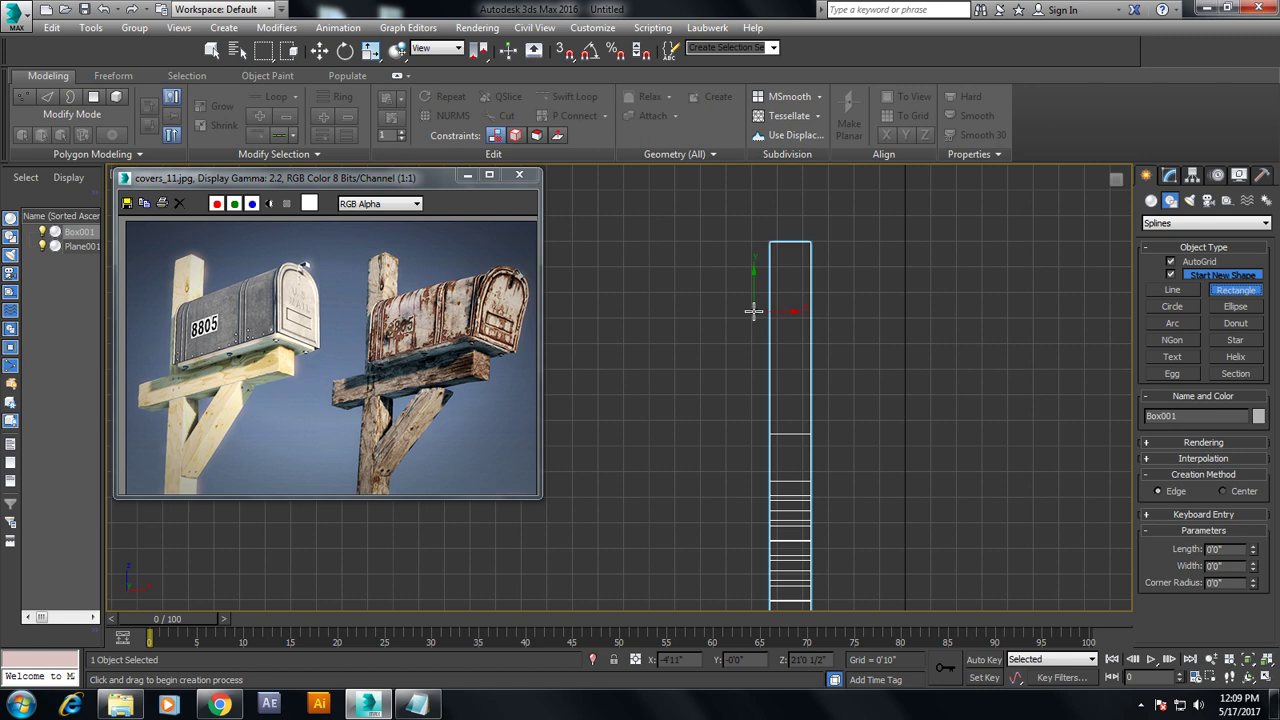
left_click_drag(753, 311, 828, 433)
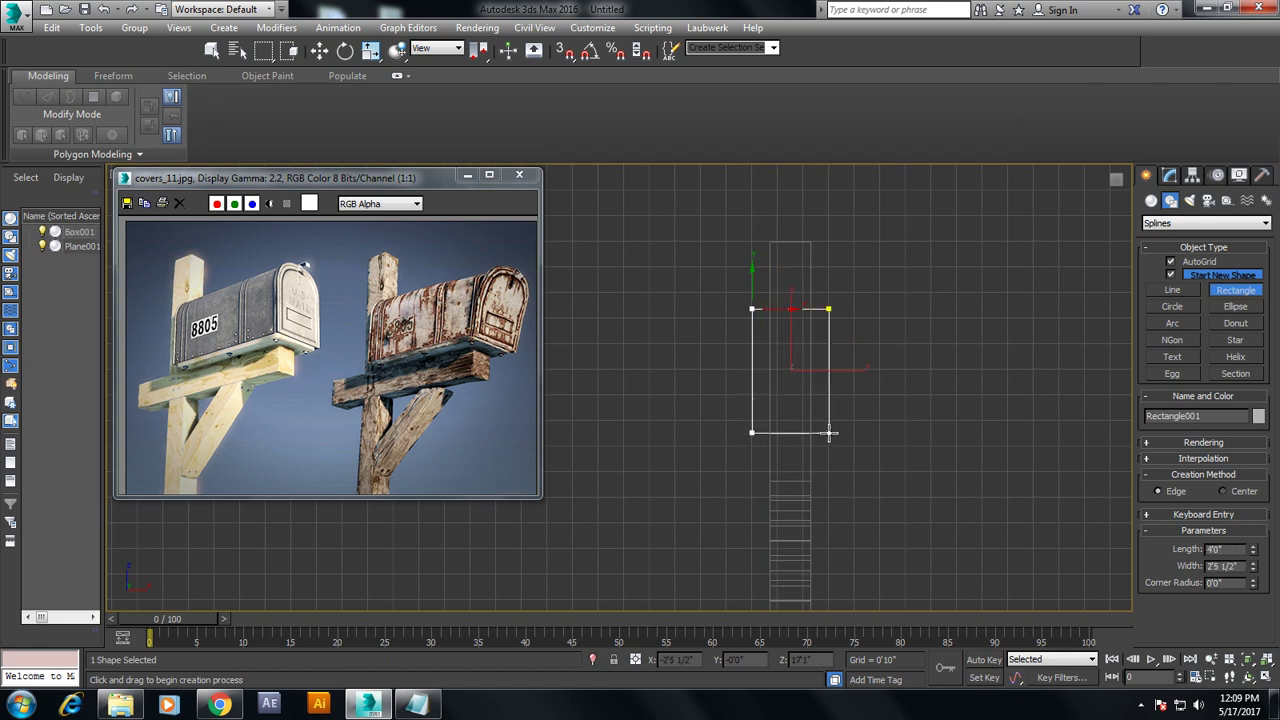
Scale the rectangle wider and convert it to an editable spline
key("w")
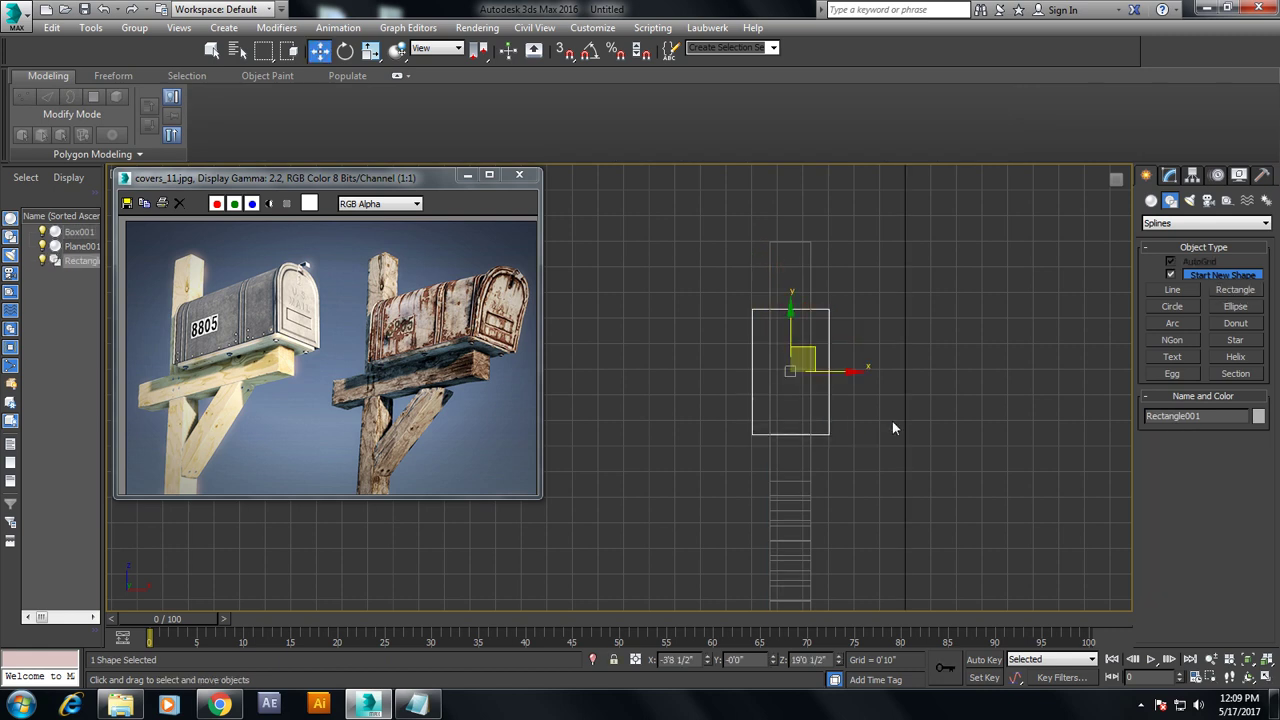
key("r")
left_click_drag(866, 373, 825, 317)
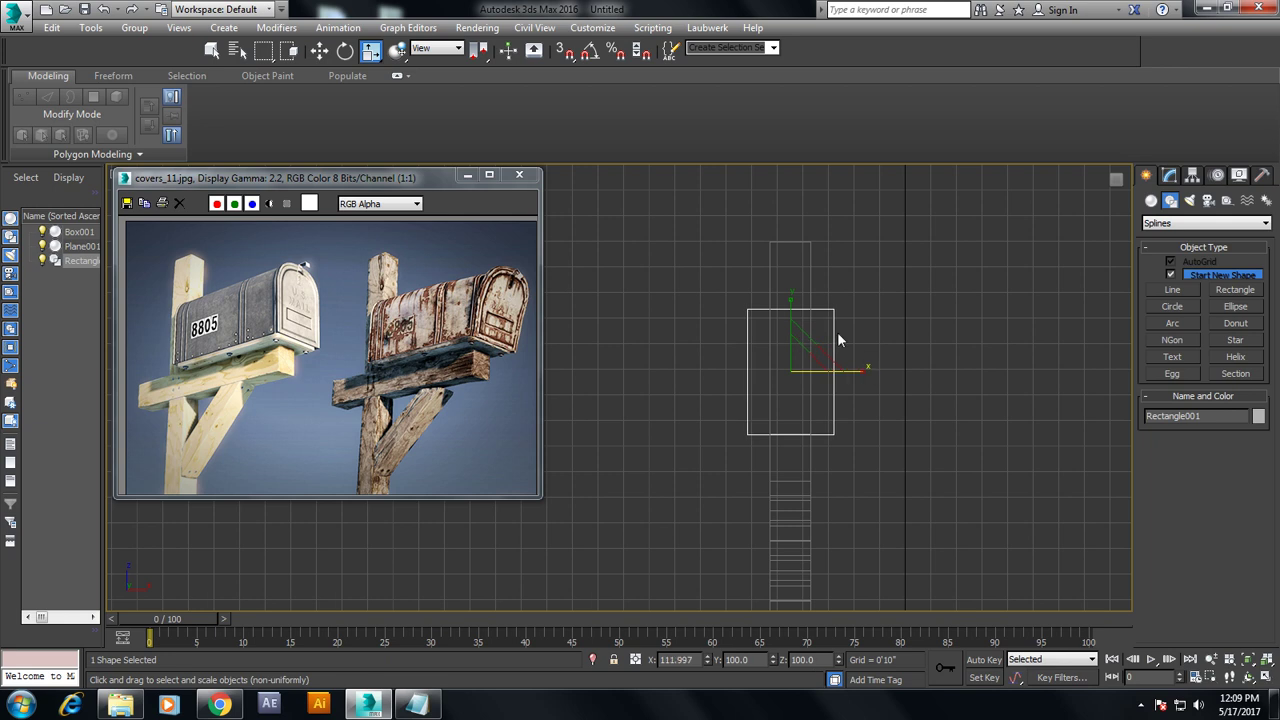
key("w")
right_click(823, 308)
mouse_move(888, 465)
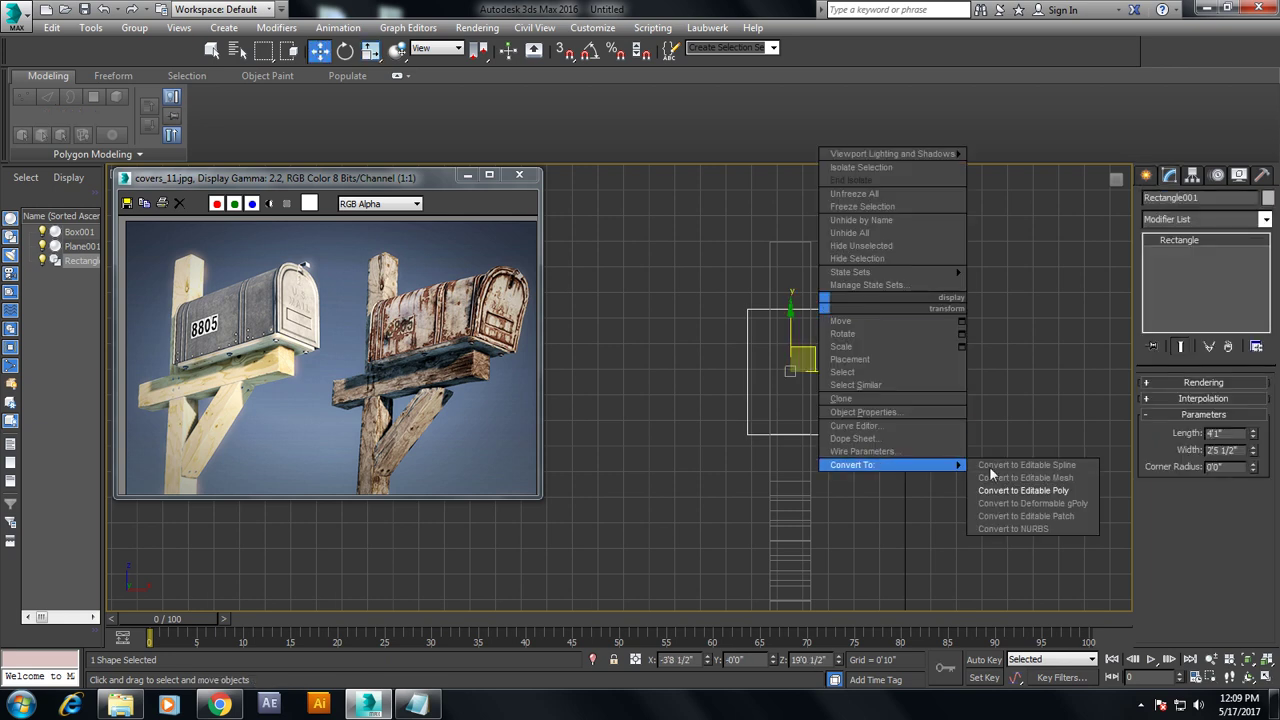
left_click(1040, 466)
Fillet the rectangle's two top corner vertices into an arch
key("1")
left_click_drag(674, 274, 914, 328)
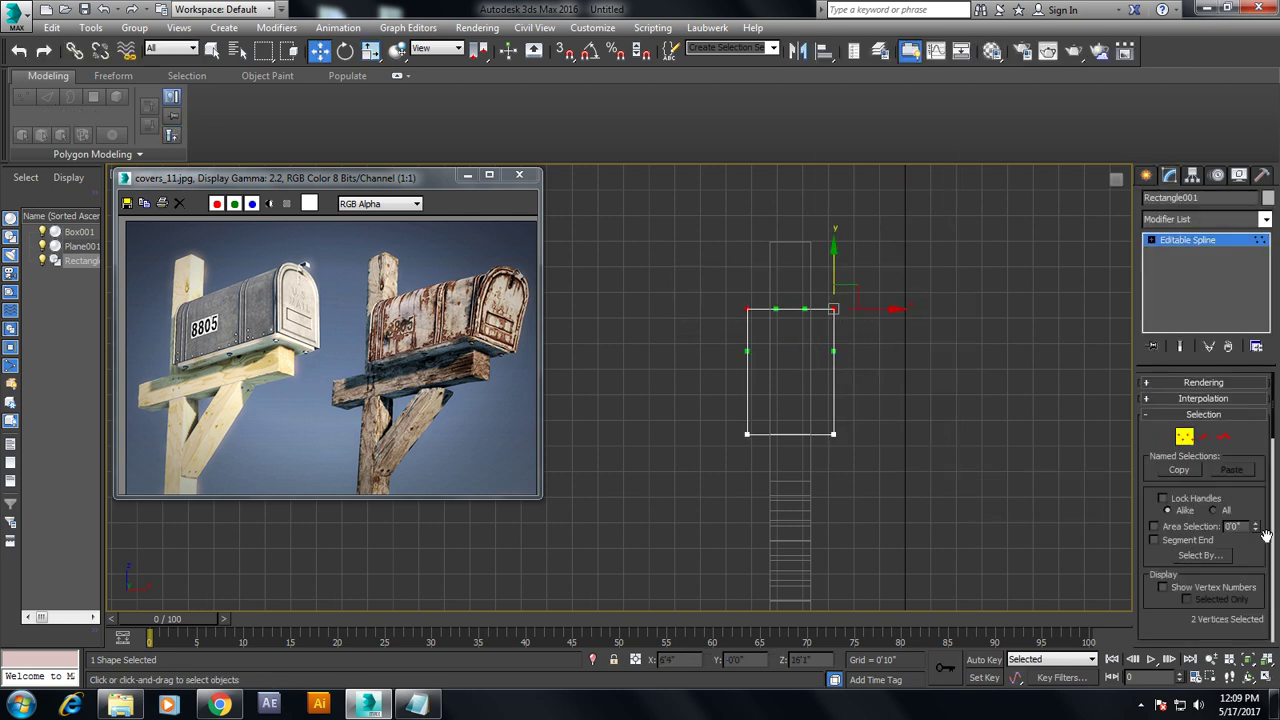
scroll(1200, 500, "down", 5)
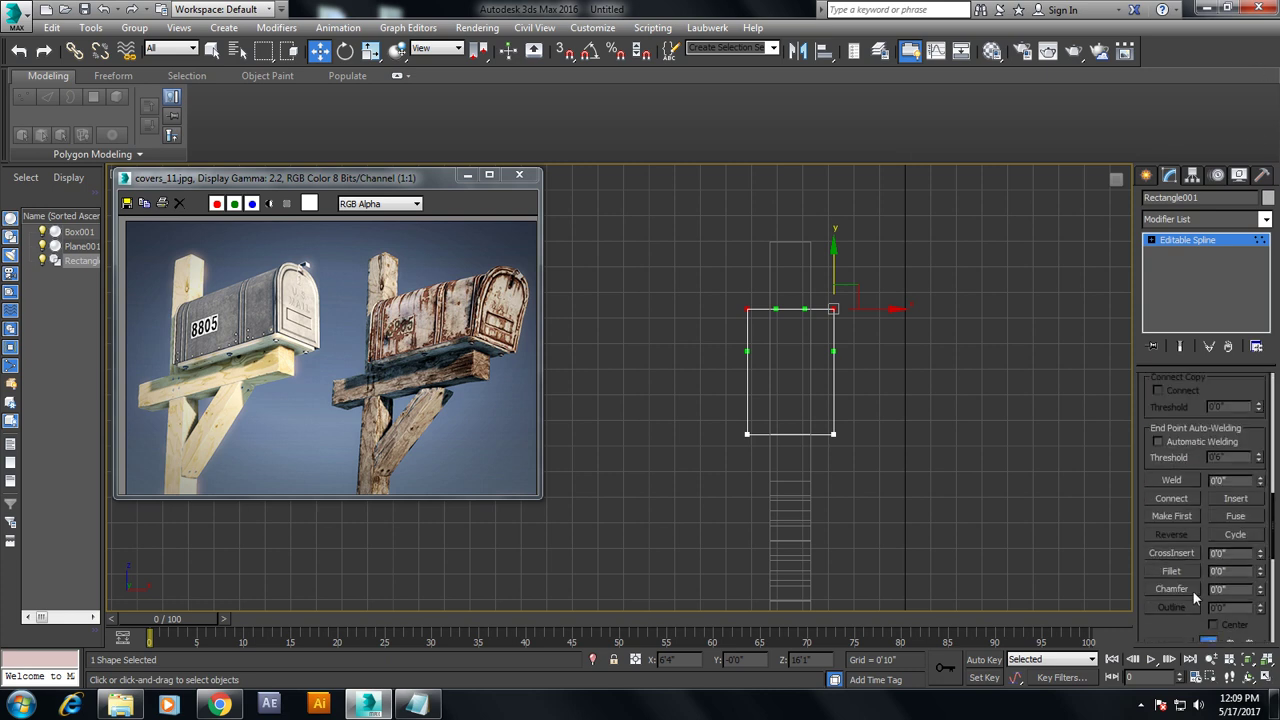
scroll(1185, 565, "down", 1)
left_click(1174, 553)
left_click_drag(836, 307, 820, 260)
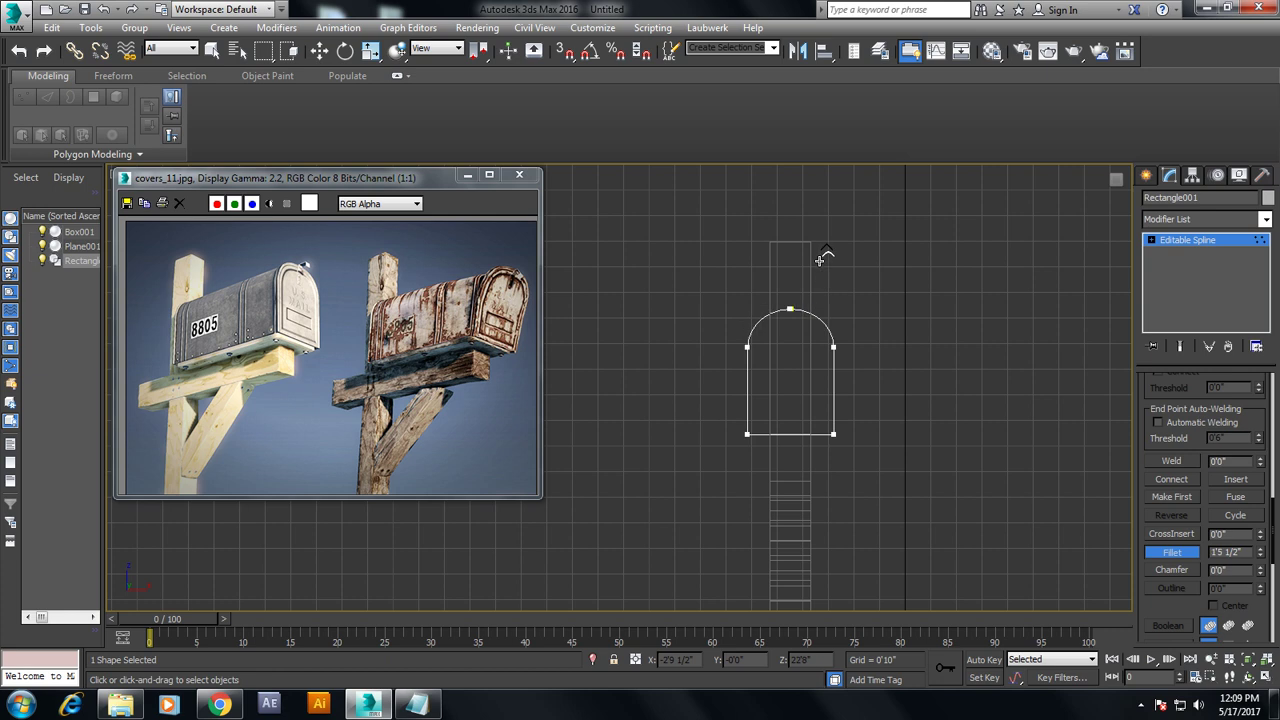
right_click(904, 412)
key("alt+w")
right_click(882, 446)
key("alt+w")
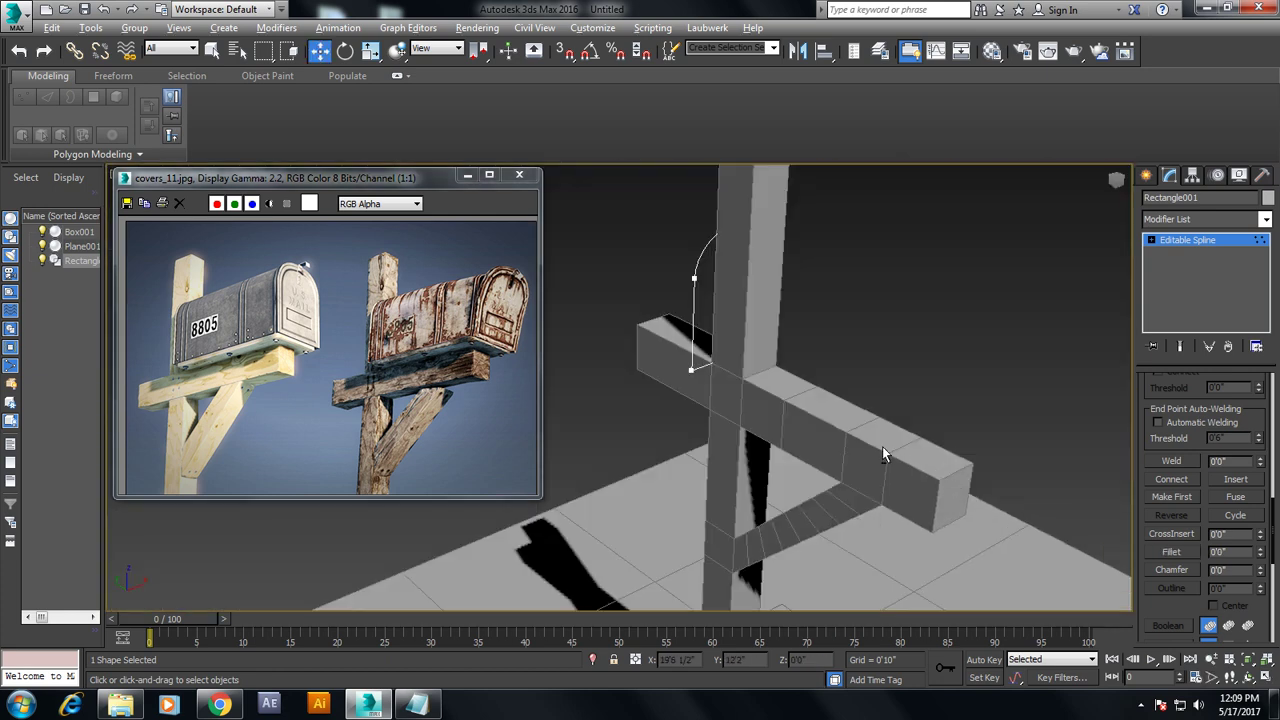
Move the arched profile beside the crossbar and extrude it 6'10"
left_click(1193, 239)
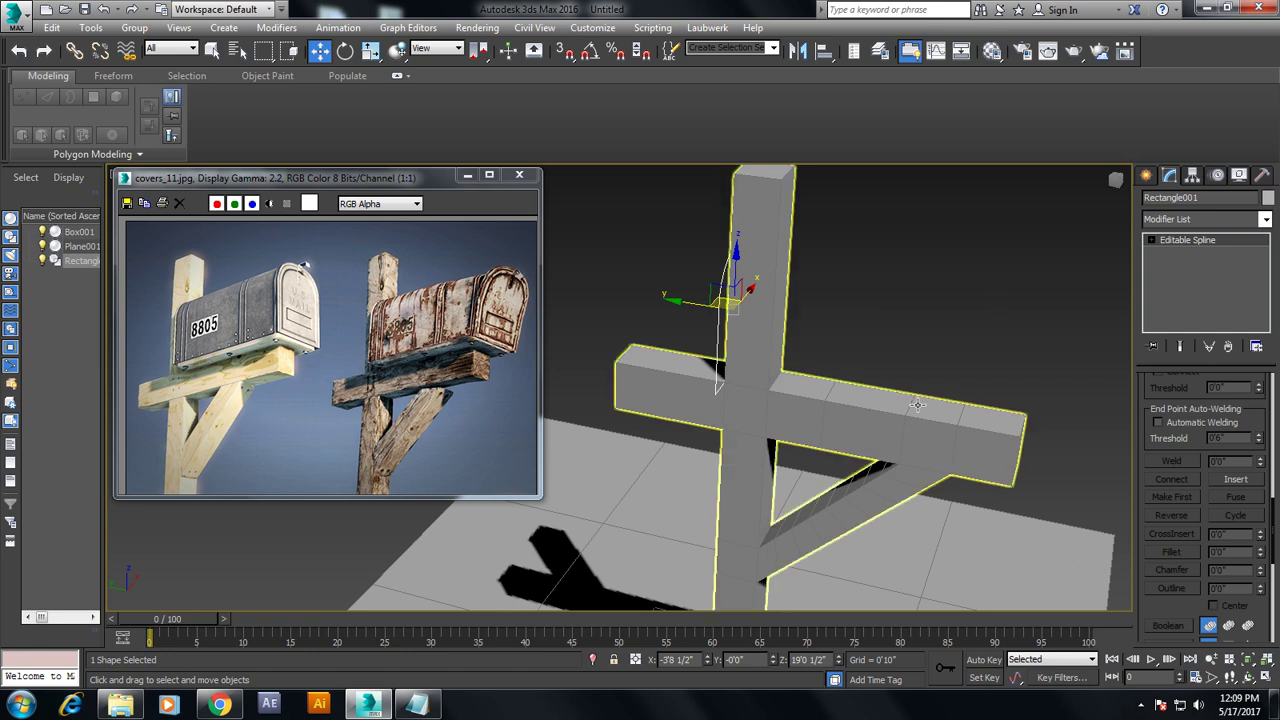
left_click_drag(706, 304, 1018, 350)
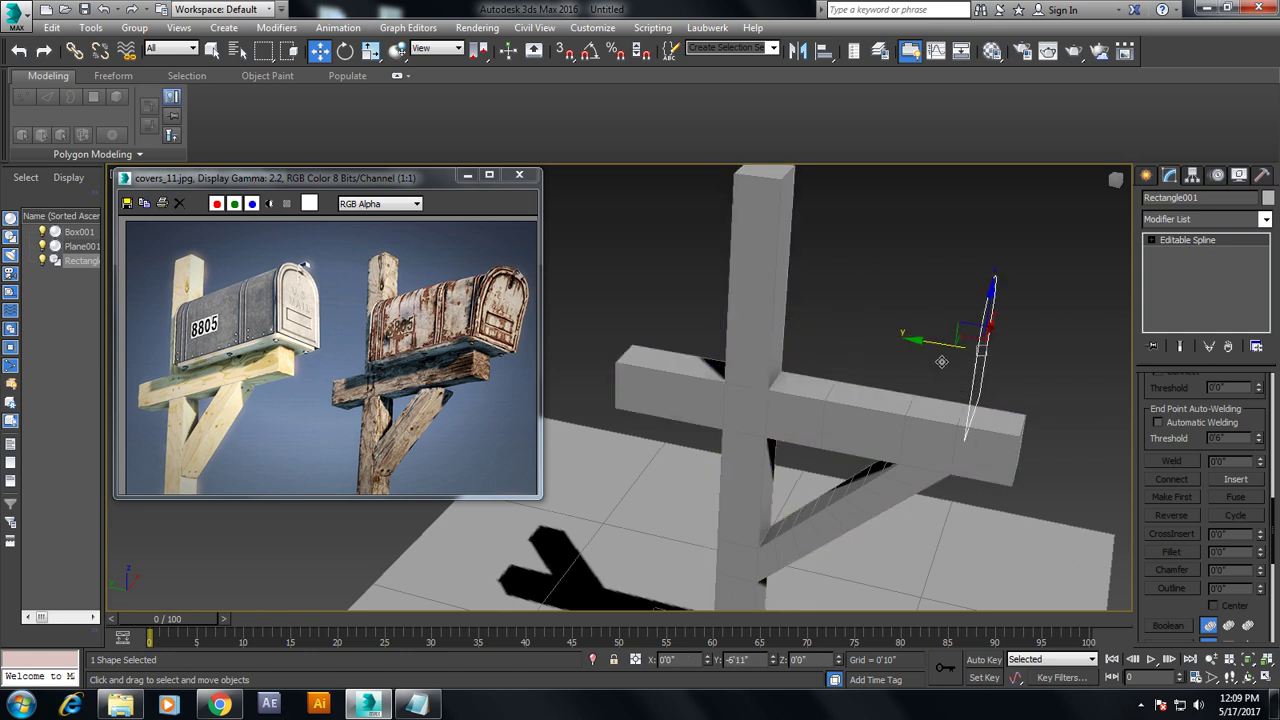
left_click(1265, 219)
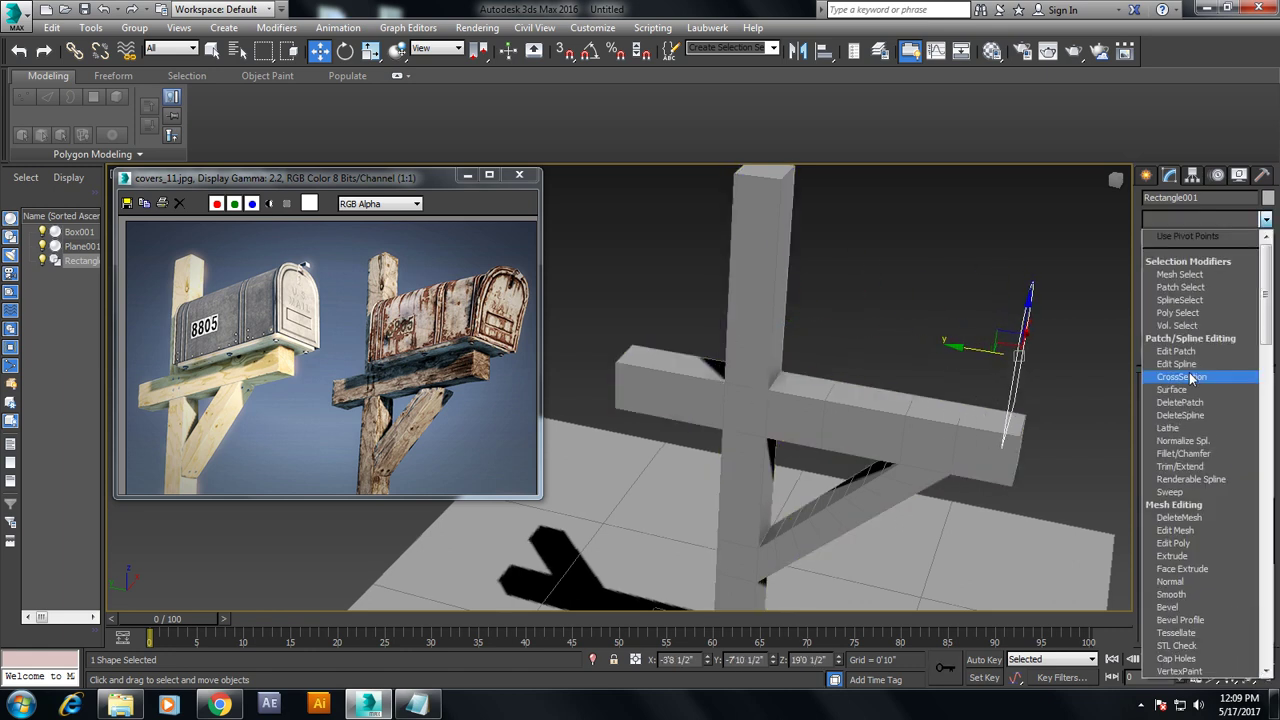
scroll(1190, 300, "down", 5)
left_click(1181, 238)
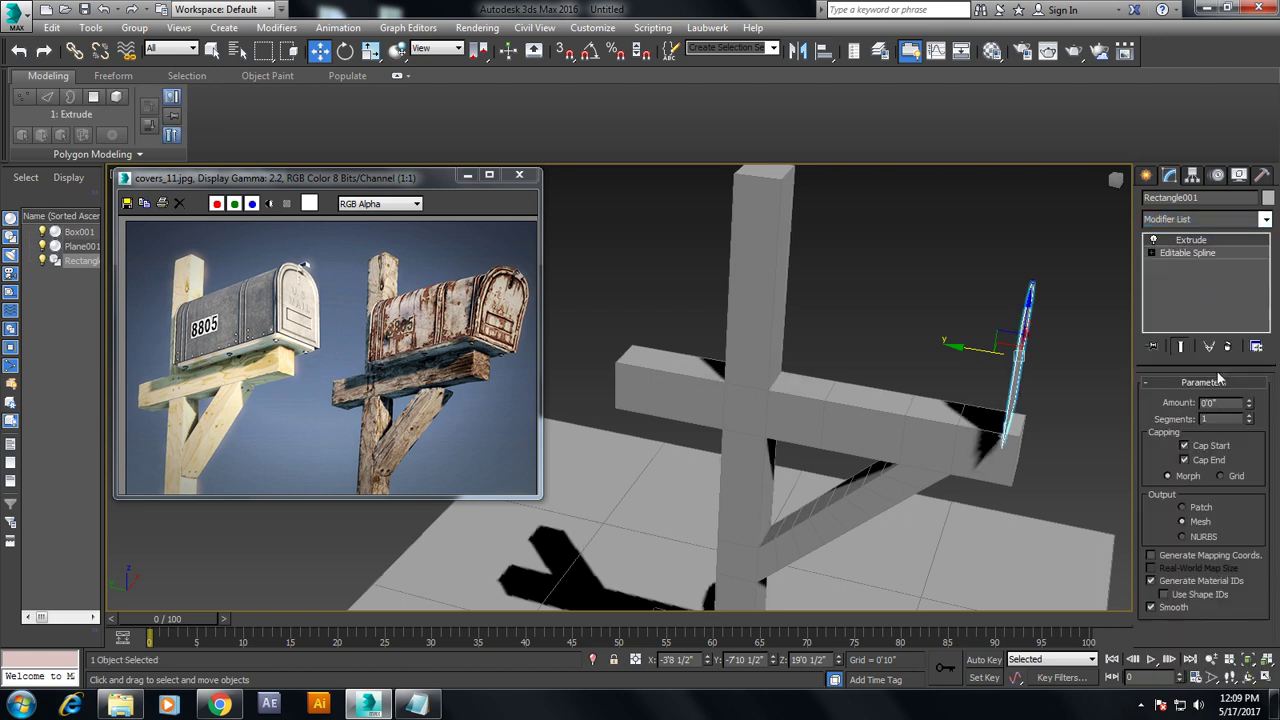
left_click_drag(1252, 403, 1252, 370)
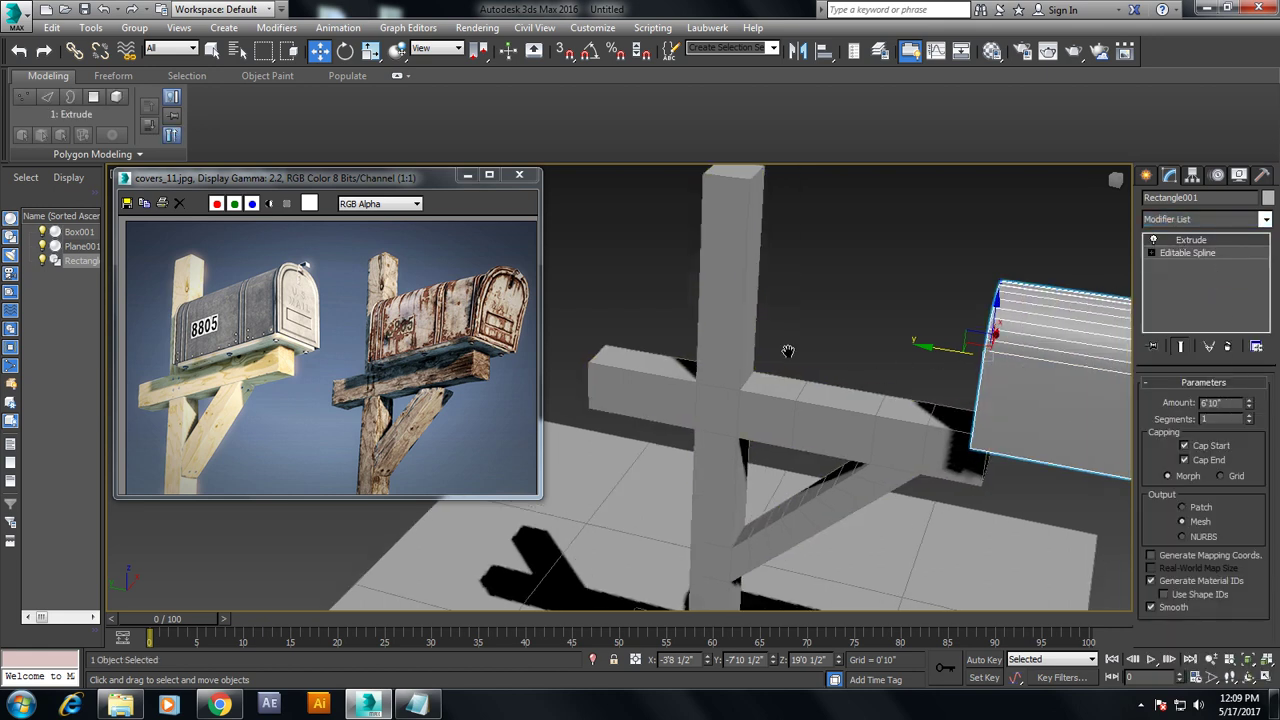
Place the mailbox body on top of the post and convert it to Editable Poly
middle_click_drag(1060, 370, 897, 358)
left_click_drag(810, 352, 573, 299)
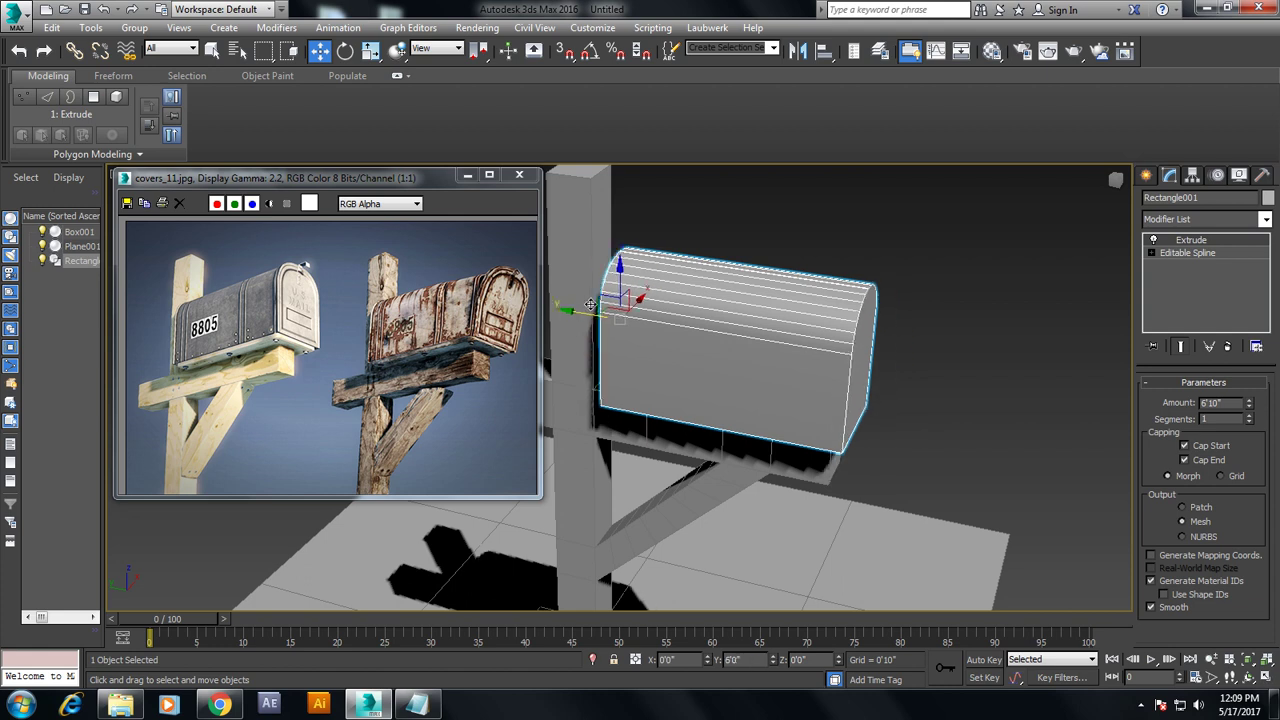
mouse_move(573, 299)
middle_mouse_down("alt")
mouse_move(825, 282)
mouse_move(883, 329)
middle_mouse_up("alt")
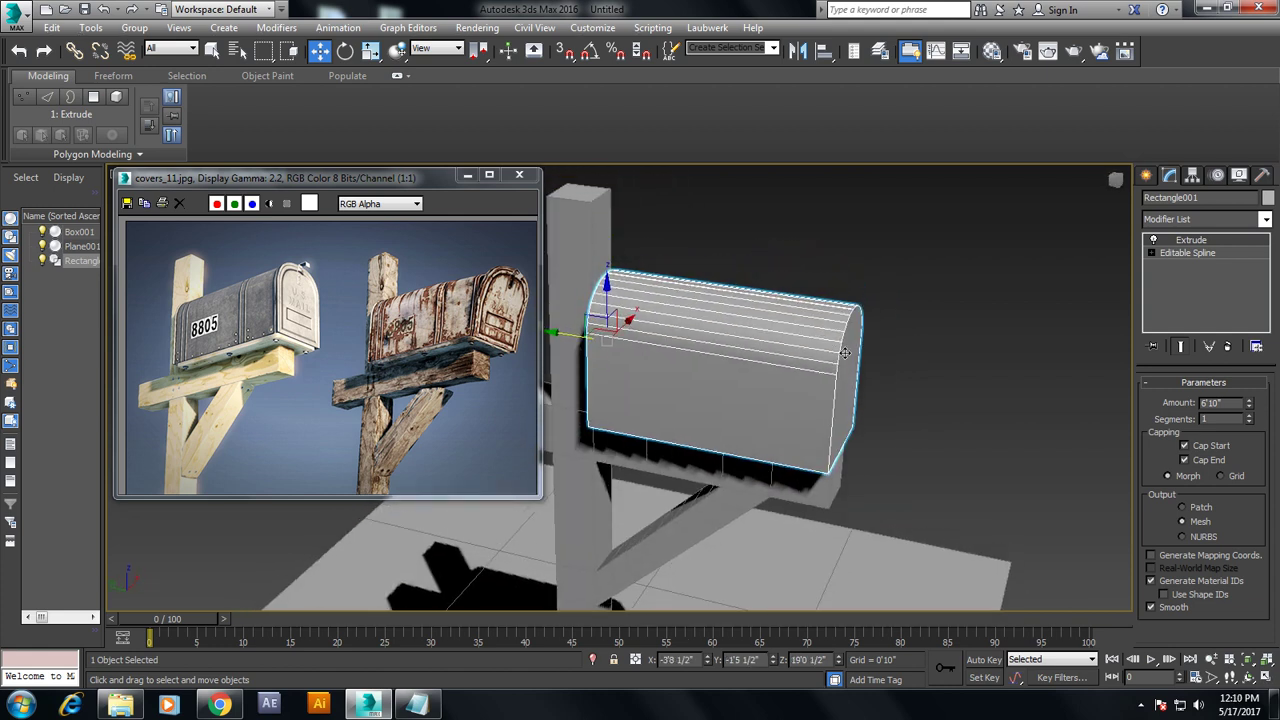
scroll(857, 363, "up", 5)
right_click(745, 295)
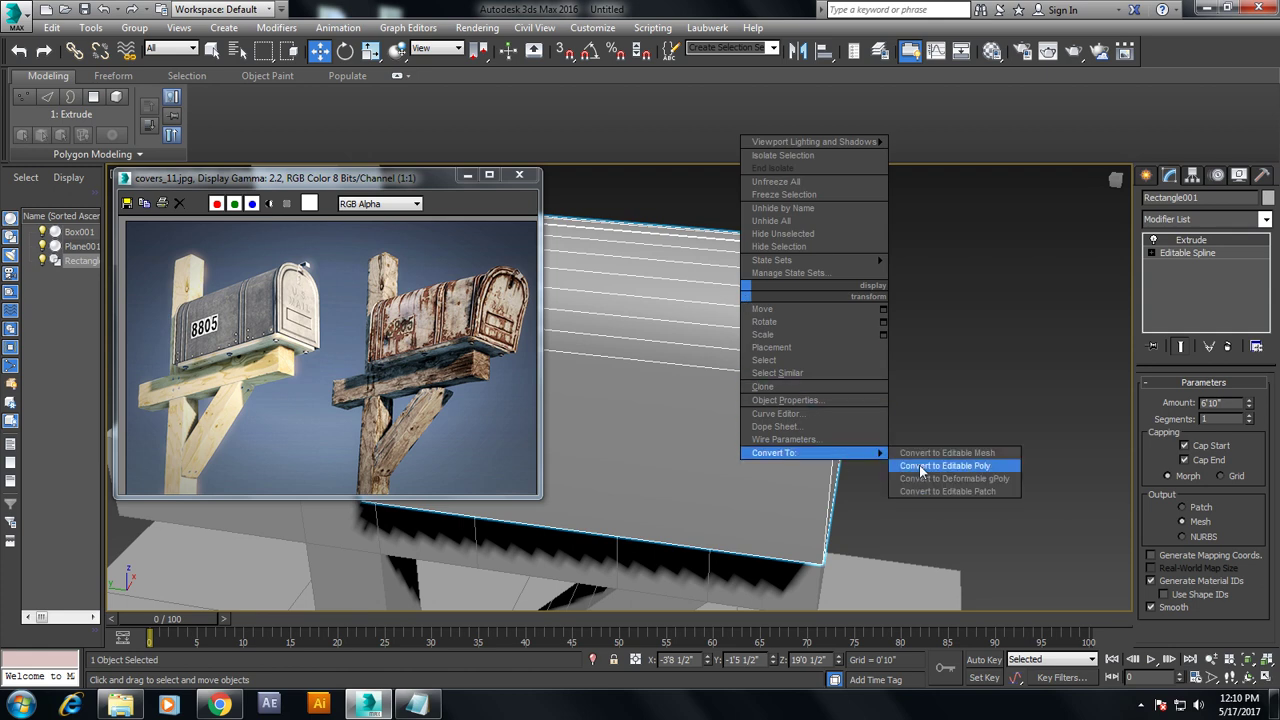
left_click(921, 467)
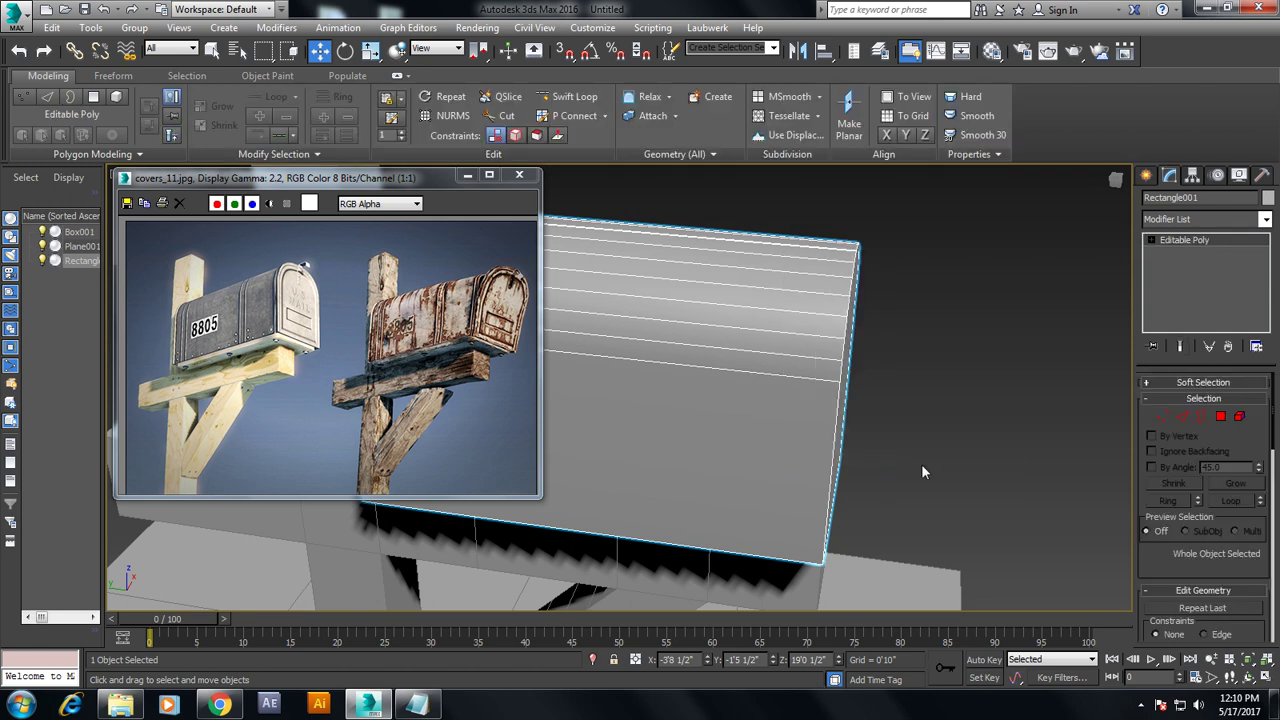
Add two Swift Loop edge loops near the mailbox's front end
left_click(566, 96)
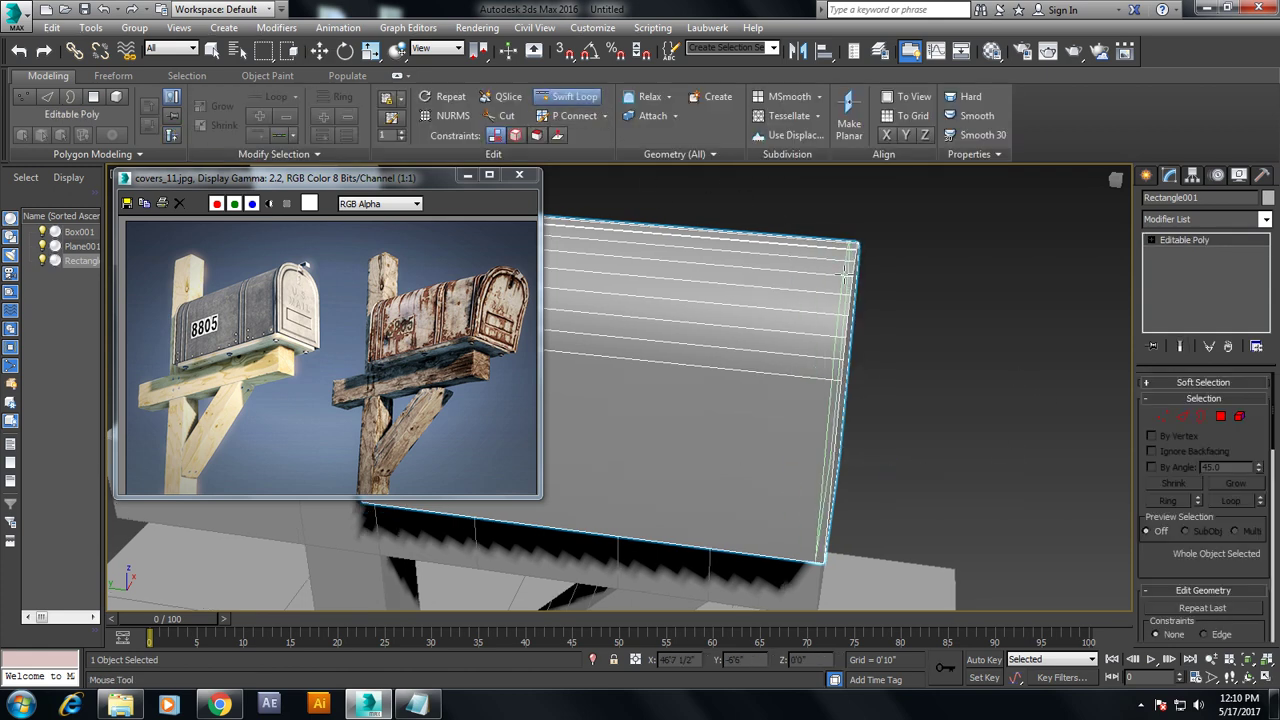
middle_click_drag(845, 272, 846, 252, "alt")
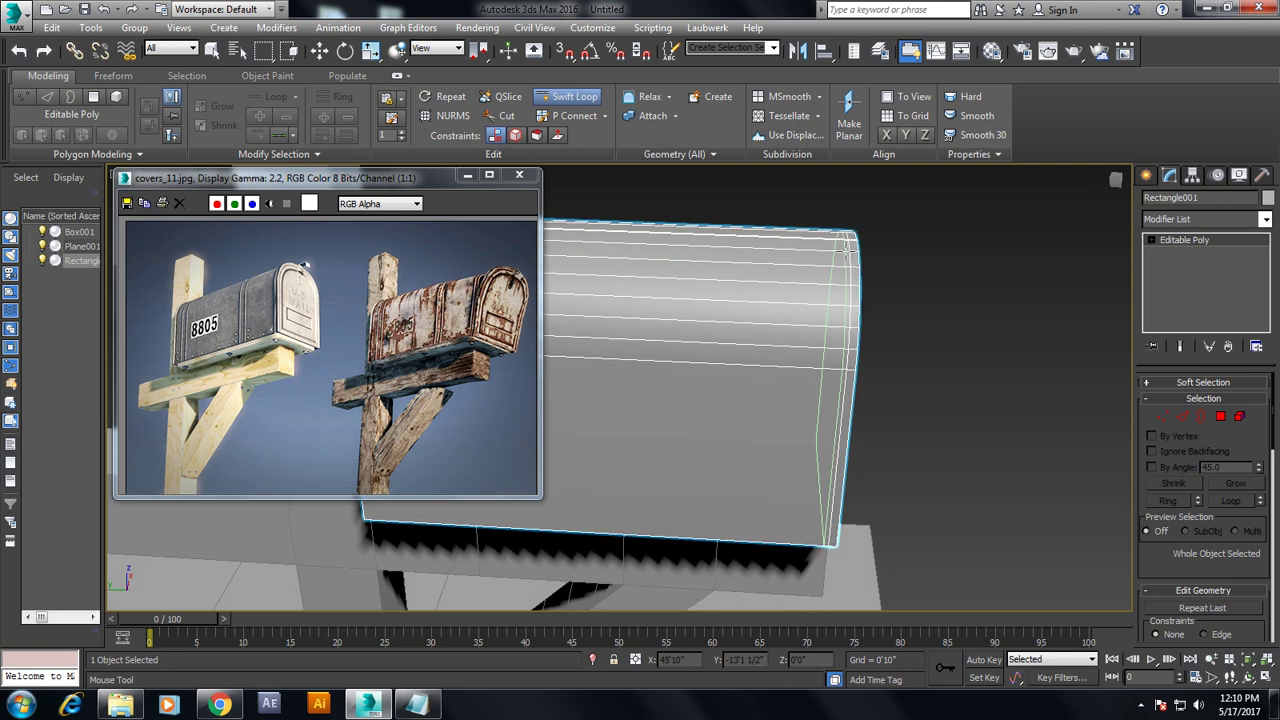
middle_click_drag(908, 277, 886, 280, "alt")
key("w")
Select the full edge loop around the mailbox's front rim
left_click(1182, 416)
double_click(827, 380)
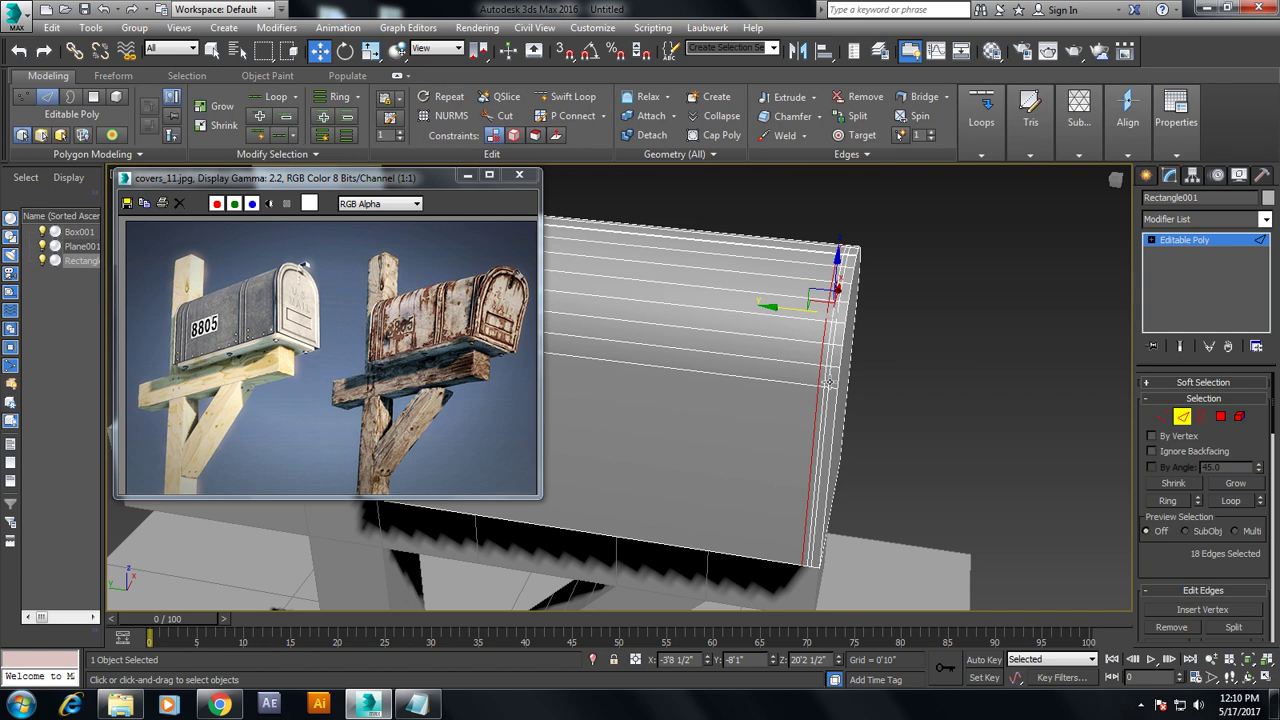
left_click(824, 380)
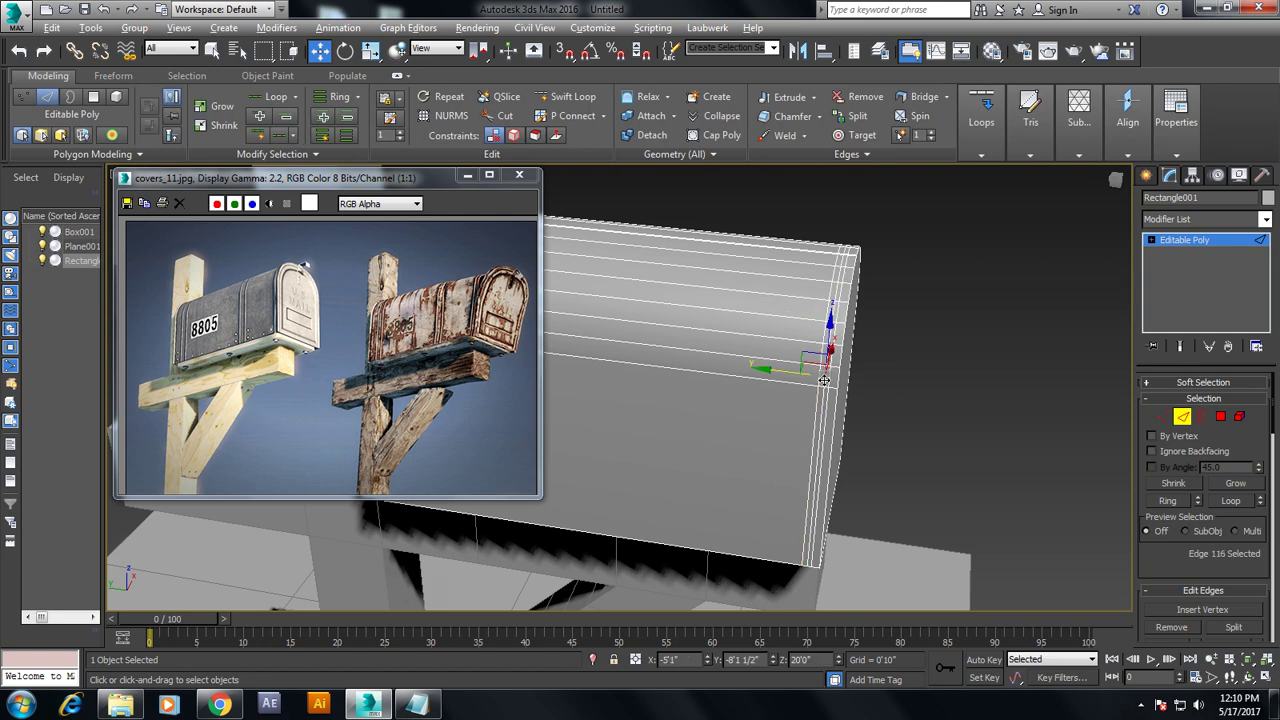
double_click(824, 380)
mouse_move(813, 341)
middle_mouse_down("alt")
mouse_move(731, 217)
mouse_move(783, 483)
middle_mouse_up("alt")
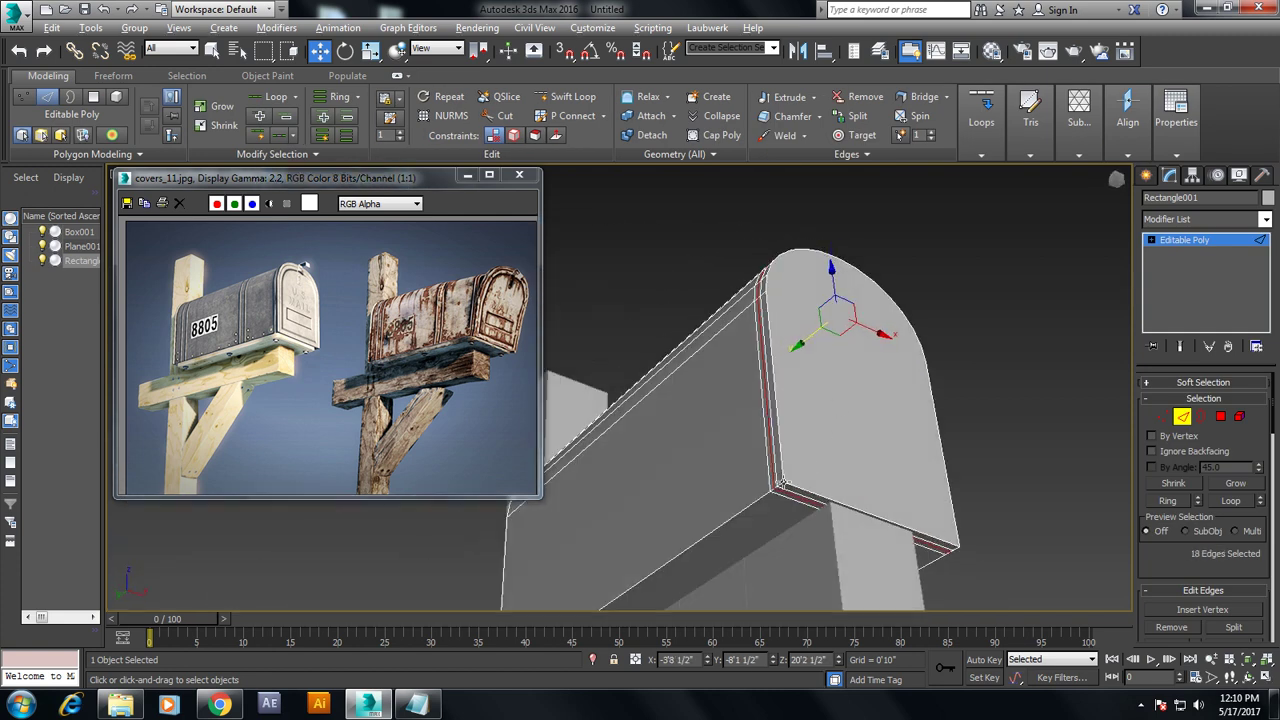
middle_click_drag(871, 423, 845, 575, "alt")
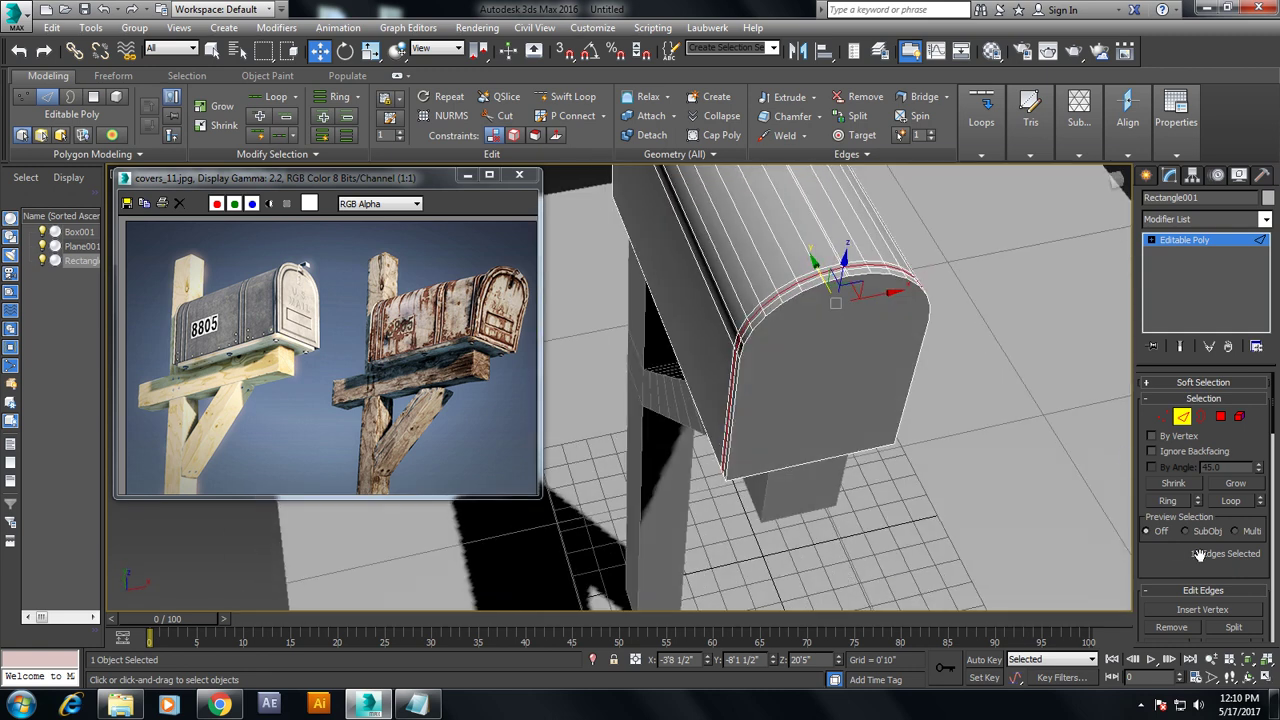
scroll(1178, 572, "down", 2)
Extrude the front rim edges with width 0 to form a raised band
mouse_move(1028, 462)
middle_mouse_down("alt")
mouse_move(849, 370)
mouse_move(700, 385)
middle_mouse_up("alt")
mouse_move(640, 398)
left_mouse_down()
mouse_move(647, 425)
mouse_move(631, 428)
left_mouse_up()
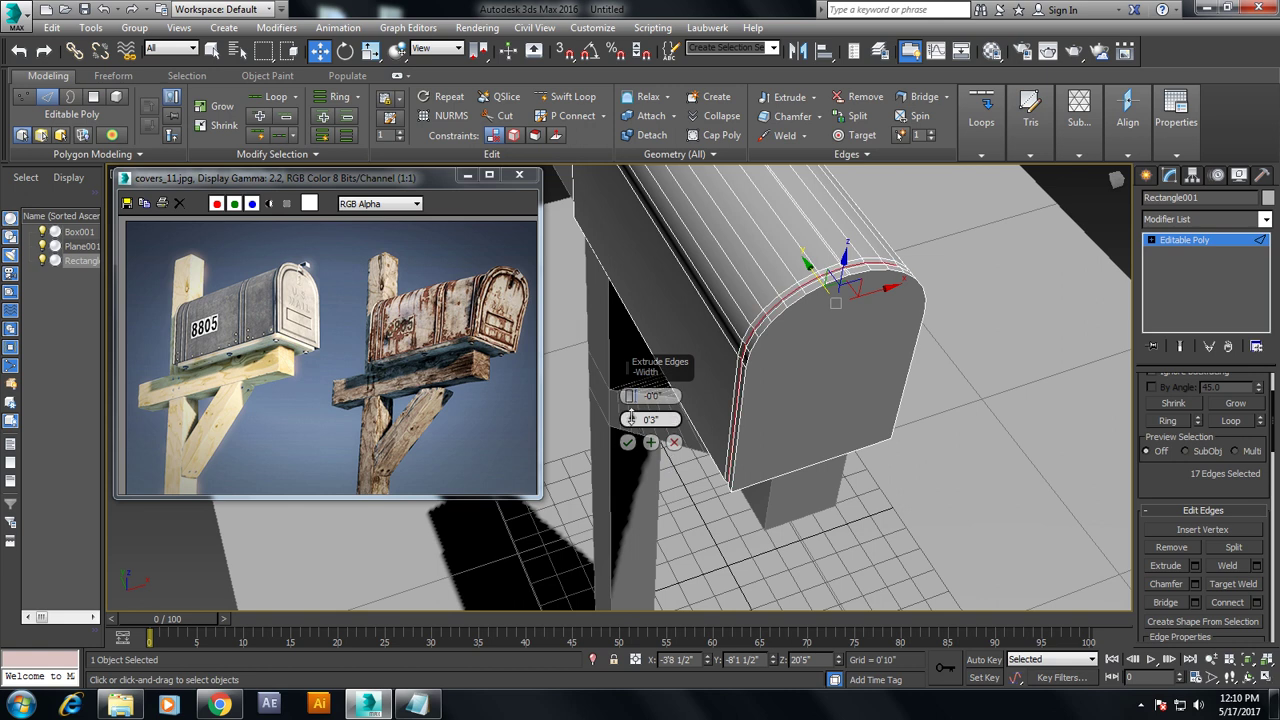
left_click_drag(631, 418, 642, 442)
left_click(628, 442)
left_click(1001, 315)
scroll(917, 274, "up", 2)
scroll(919, 265, "up", 2)
middle_click_drag(871, 326, 830, 313, "alt")
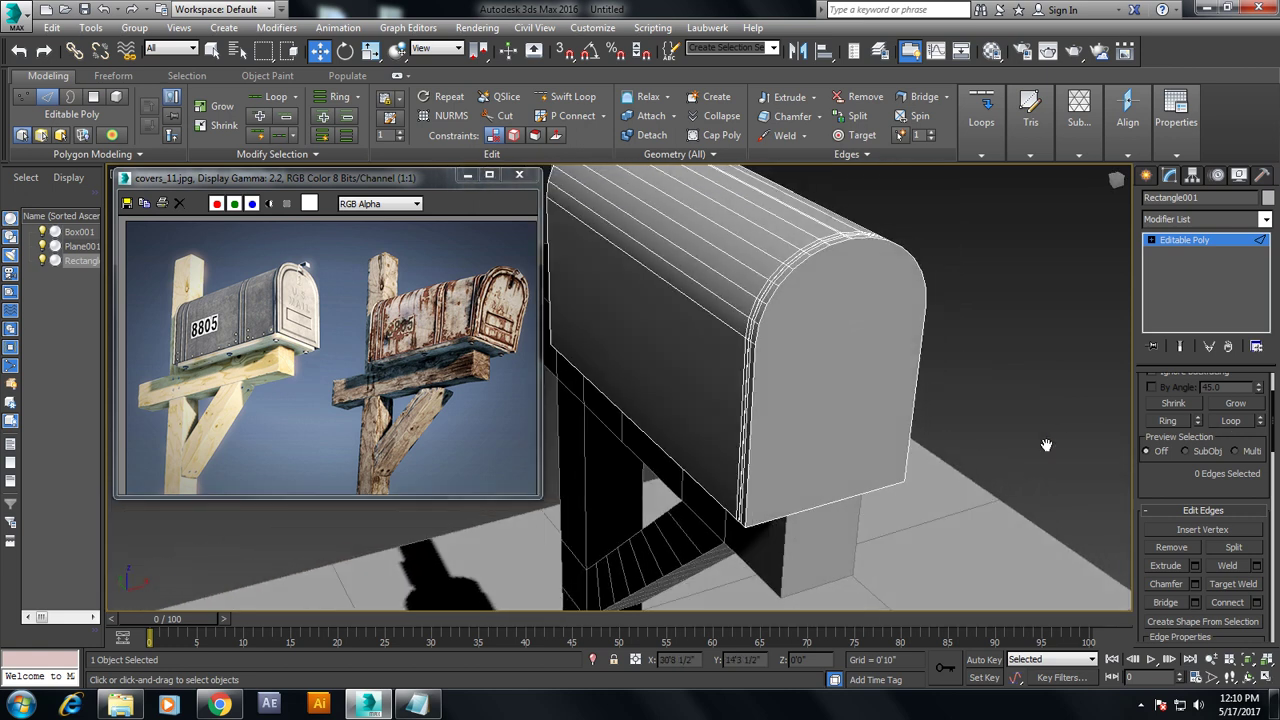
key("4")
left_click(897, 380)
Inset the mailbox's front face by 0'1 1/2" to form a door border
left_click(1257, 454)
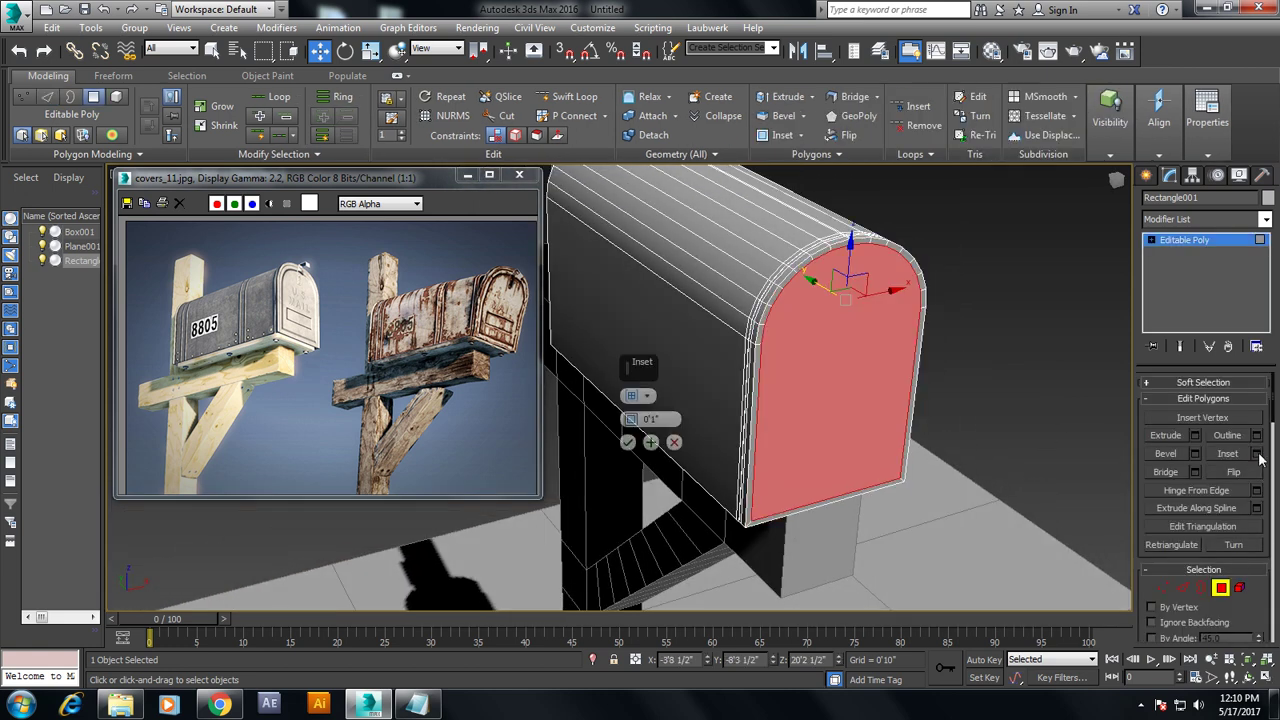
left_click_drag(628, 420, 630, 406)
left_click(627, 442)
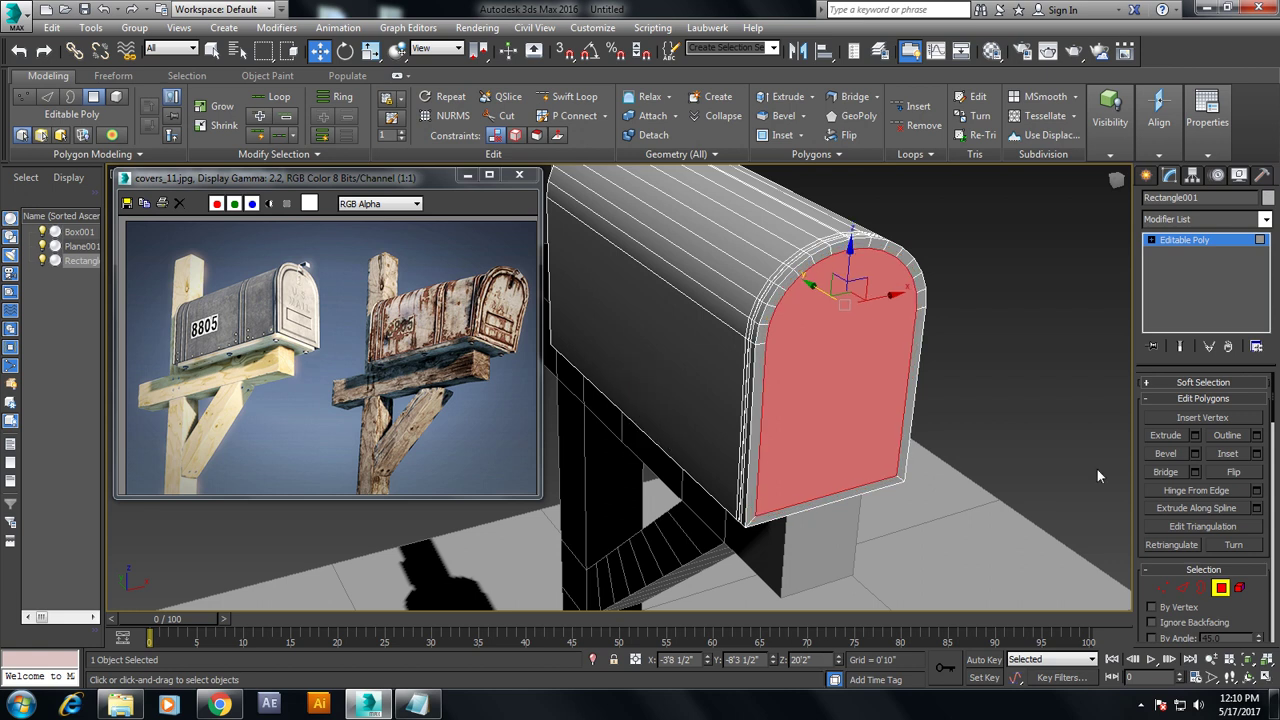
left_click(1257, 454)
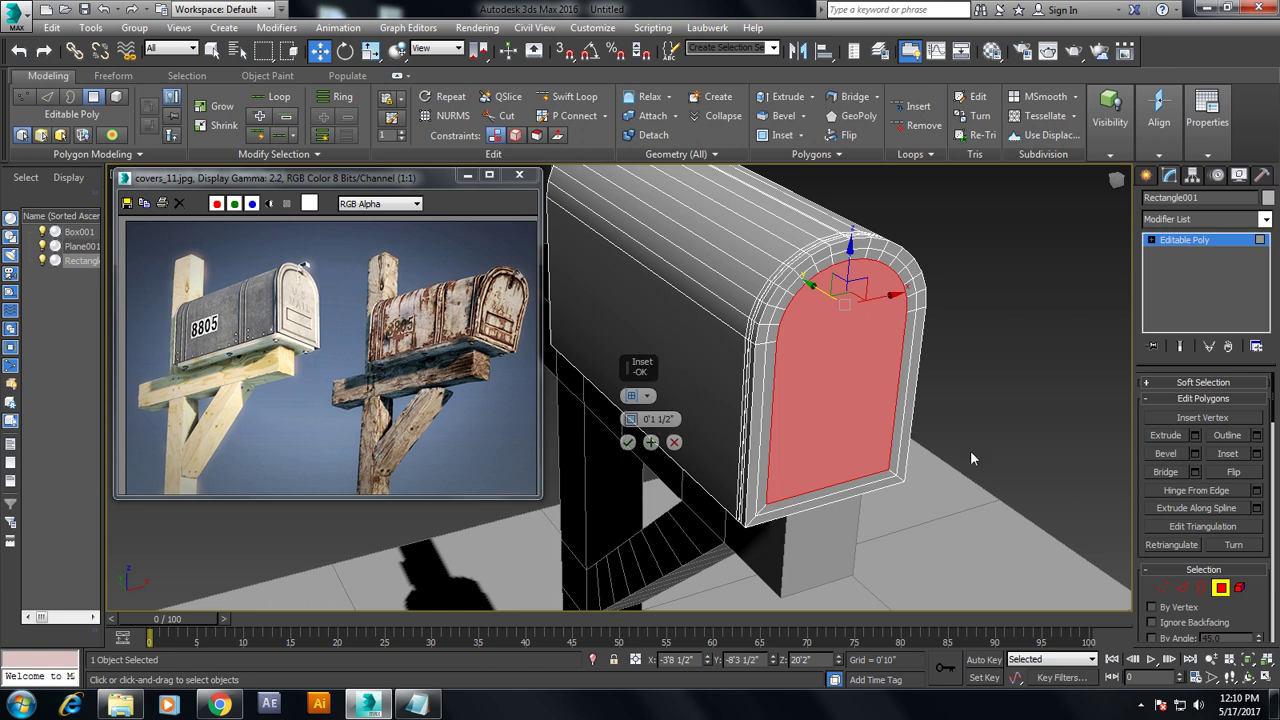
left_click(619, 444)
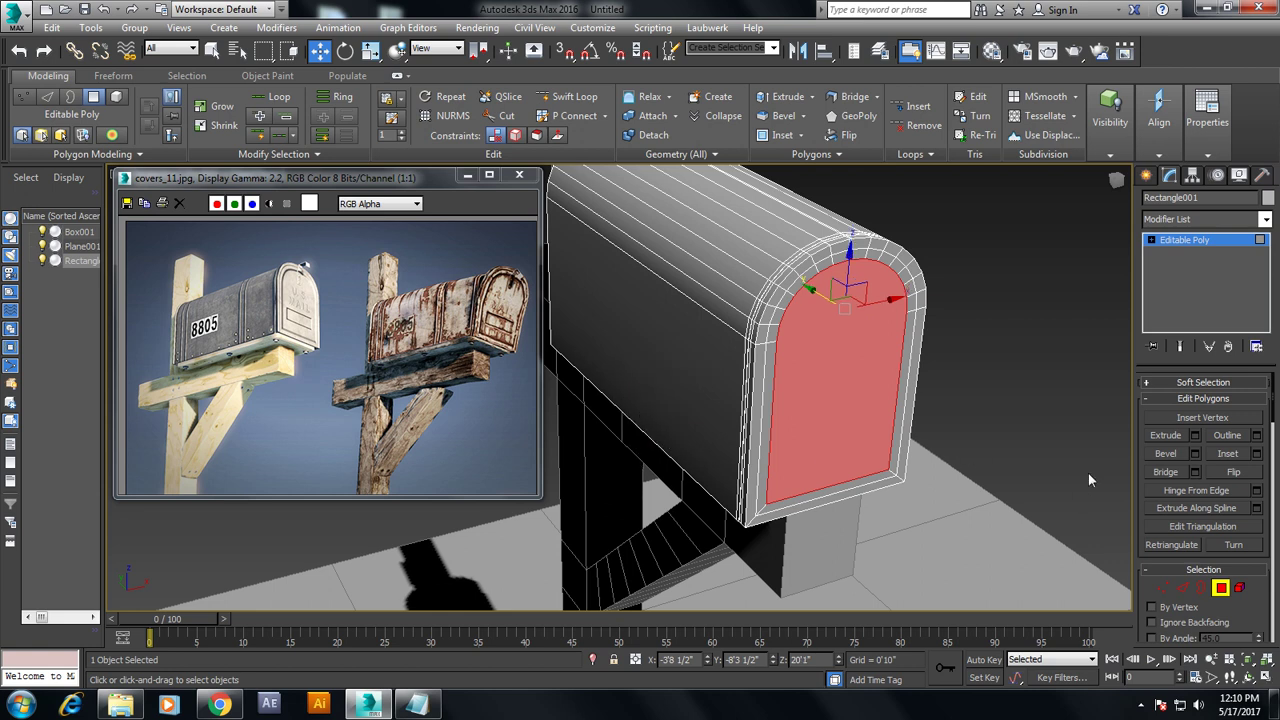
Push the inset front face inward with a -0'0 1/2" polygon extrusion
left_click(1194, 454)
left_click(675, 467)
left_click(1194, 436)
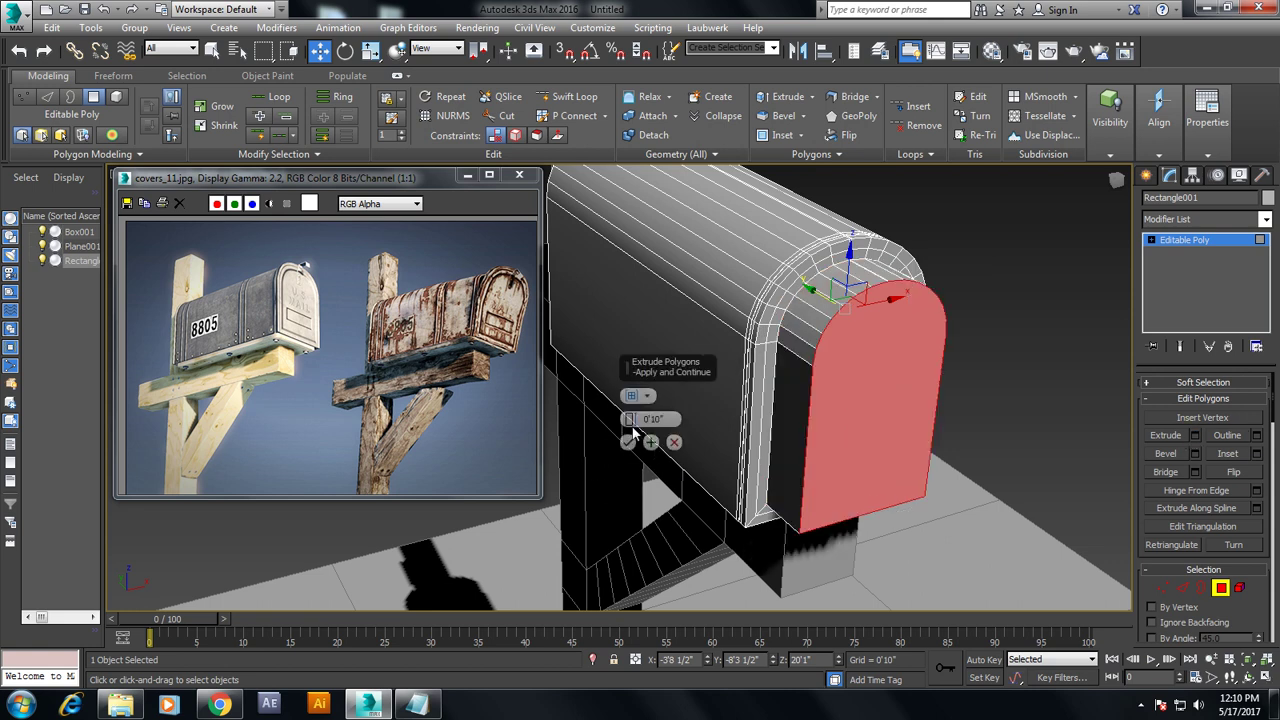
left_click_drag(629, 419, 659, 487)
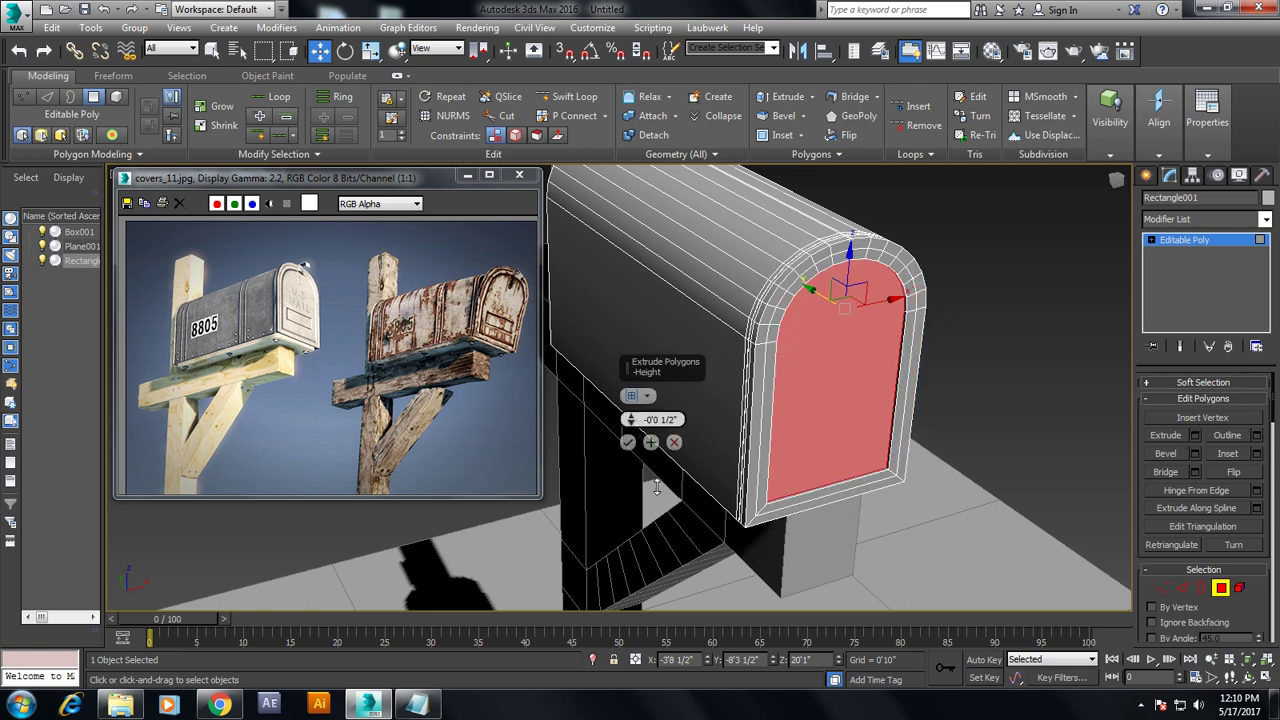
left_click(628, 443)
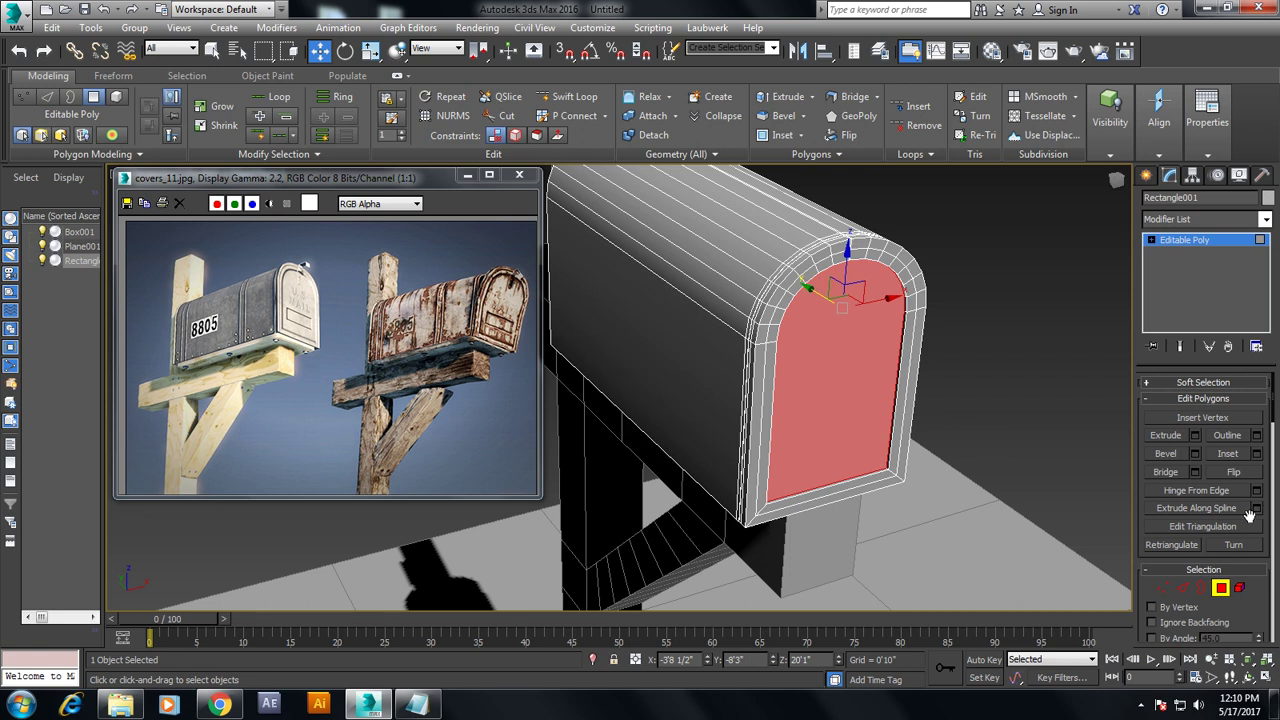
Try a bevel on the recessed front face, then cancel it to keep the inward extrusion
left_click(1196, 454)
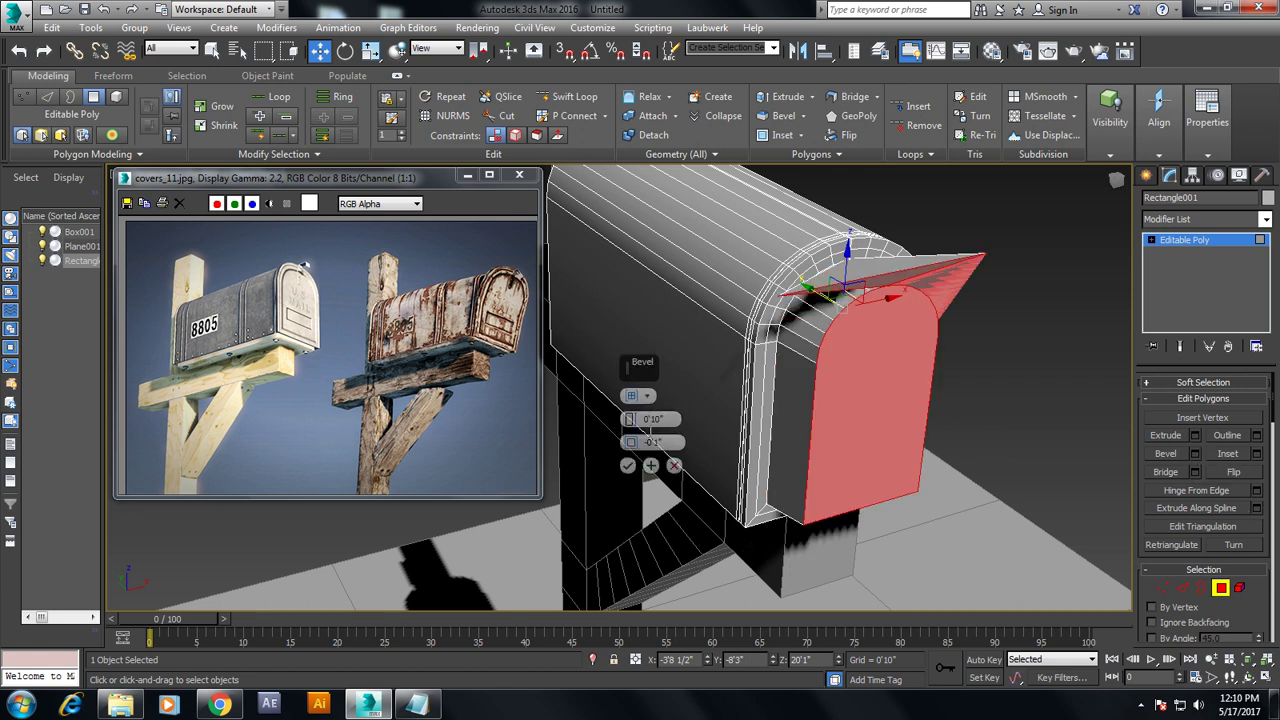
mouse_move(629, 419)
left_mouse_down()
mouse_move(640, 455)
mouse_move(646, 436)
left_mouse_up()
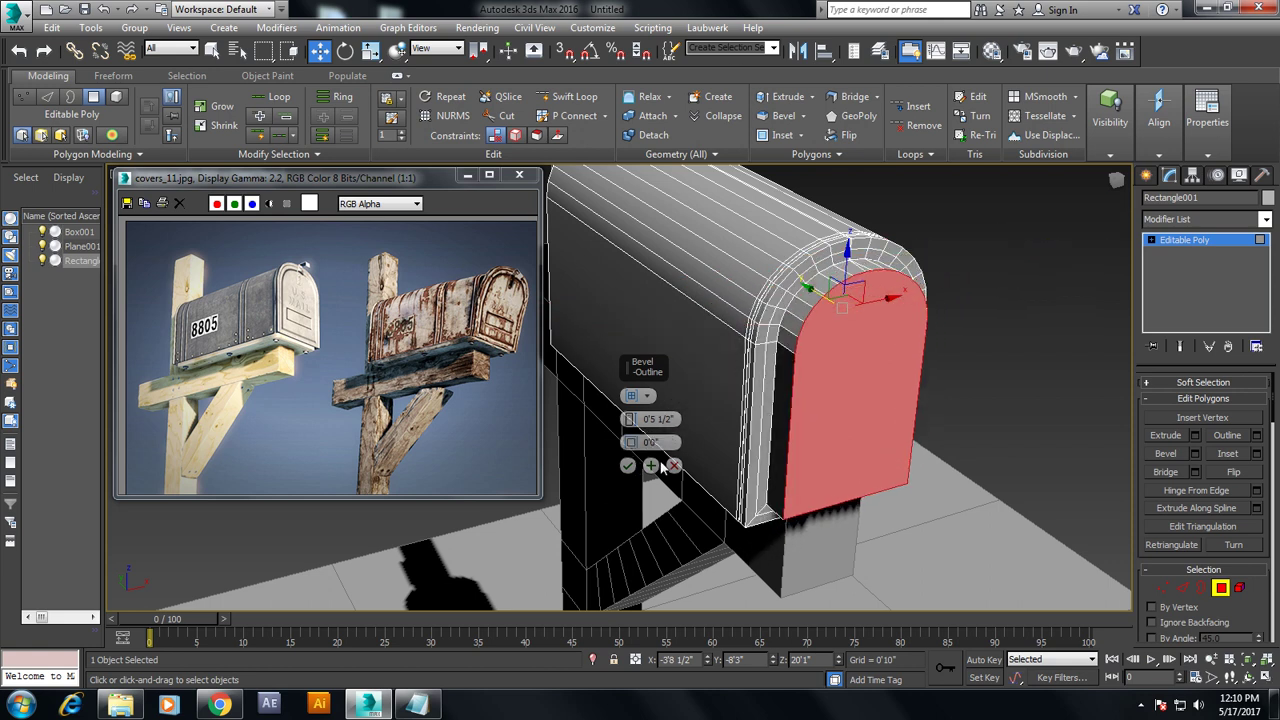
left_click(674, 467)
mouse_move(913, 405)
middle_mouse_down("alt")
mouse_move(832, 379)
mouse_move(861, 400)
middle_mouse_up("alt")
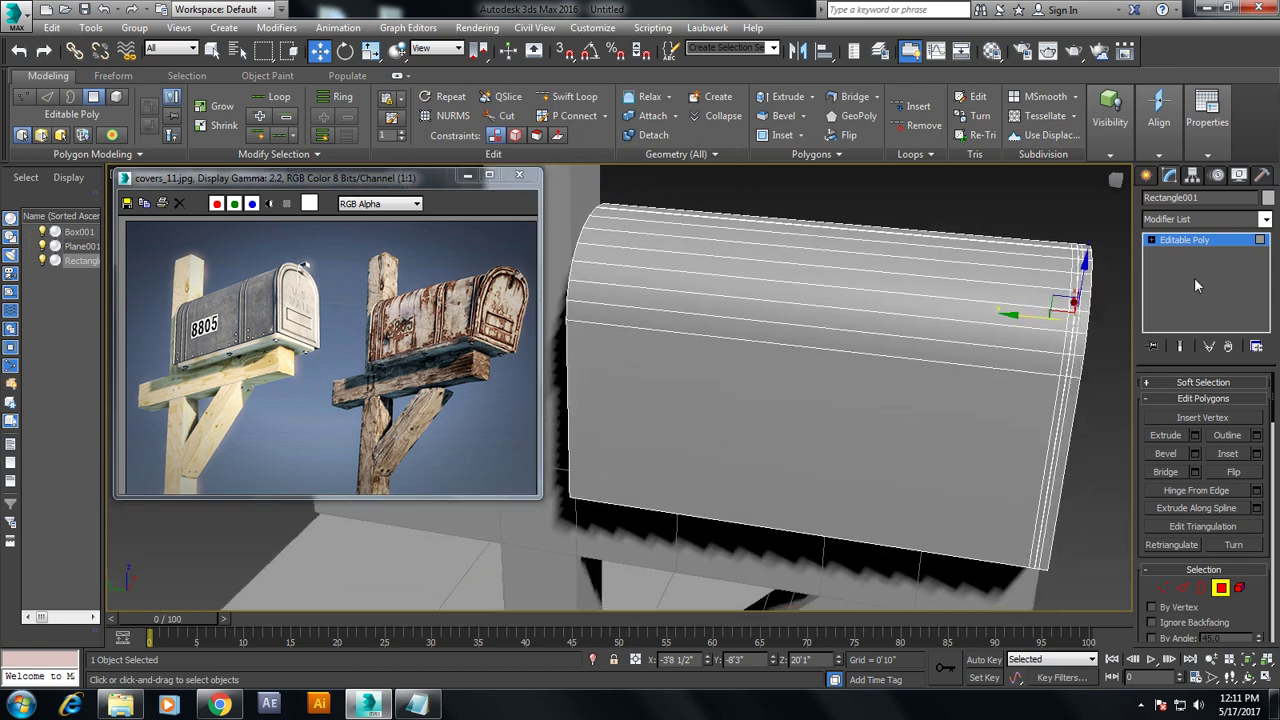
Add vertical edge loops along the mailbox body from front to back
left_click(568, 96)
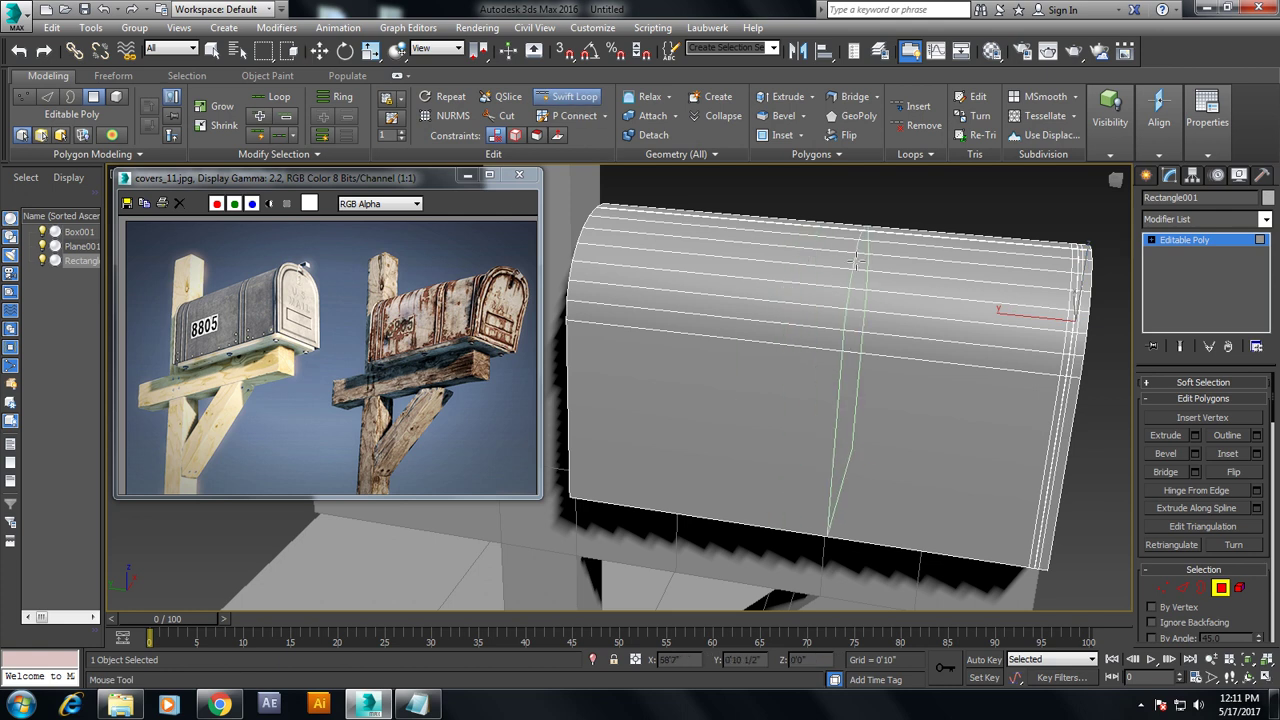
left_click(891, 263)
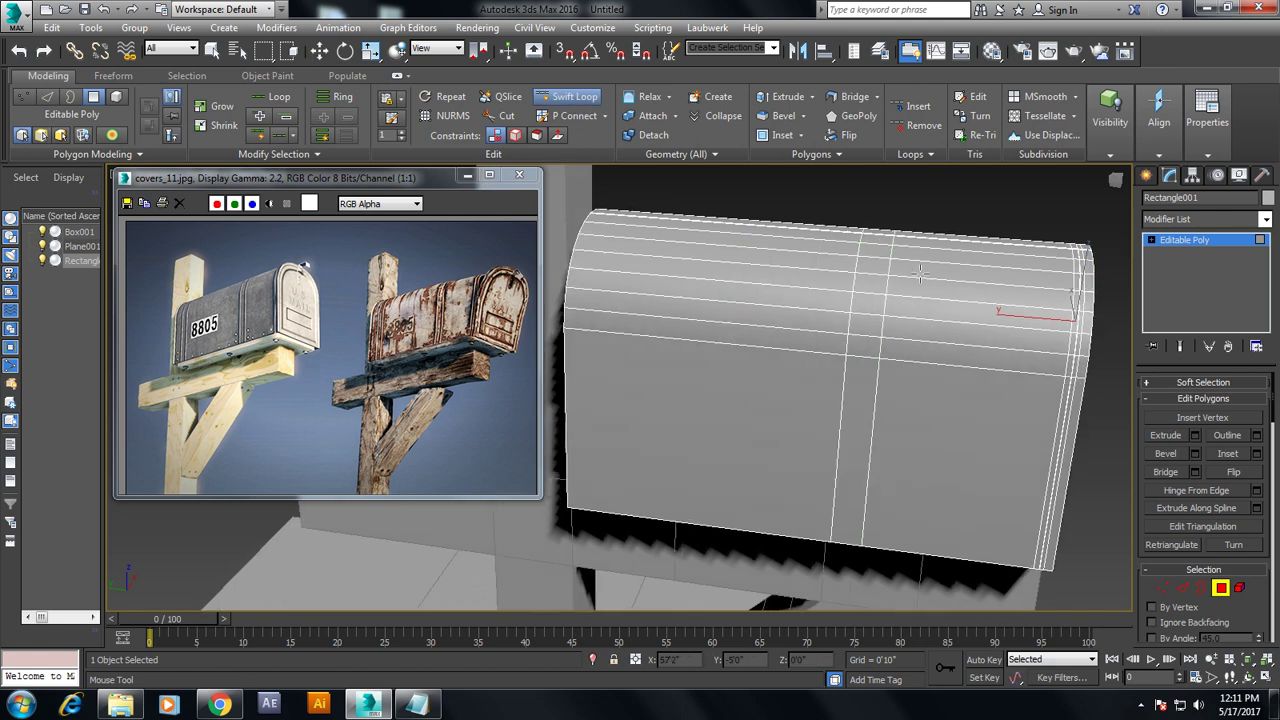
left_click(856, 265)
left_click(686, 313)
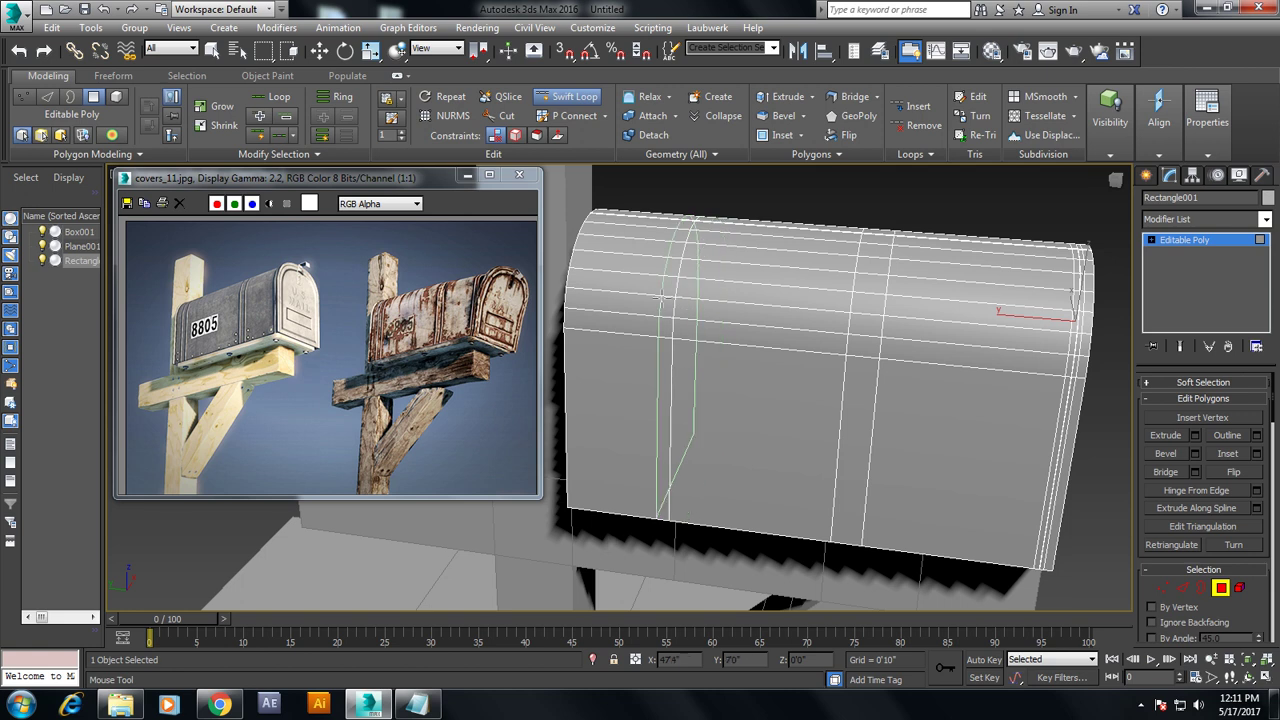
left_click(655, 297)
key("w")
middle_click_drag(655, 297, 845, 311, "alt")
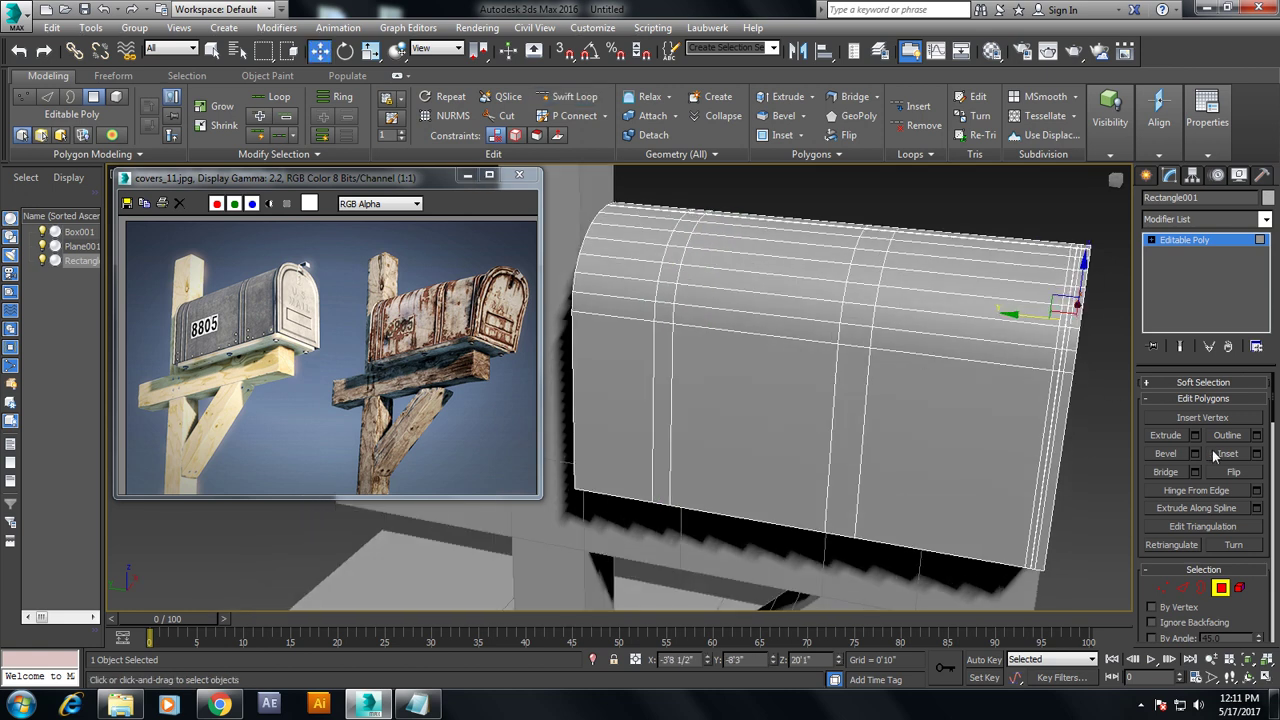
Select a single vertical edge loop of 15 edges around the body
left_click(1183, 588)
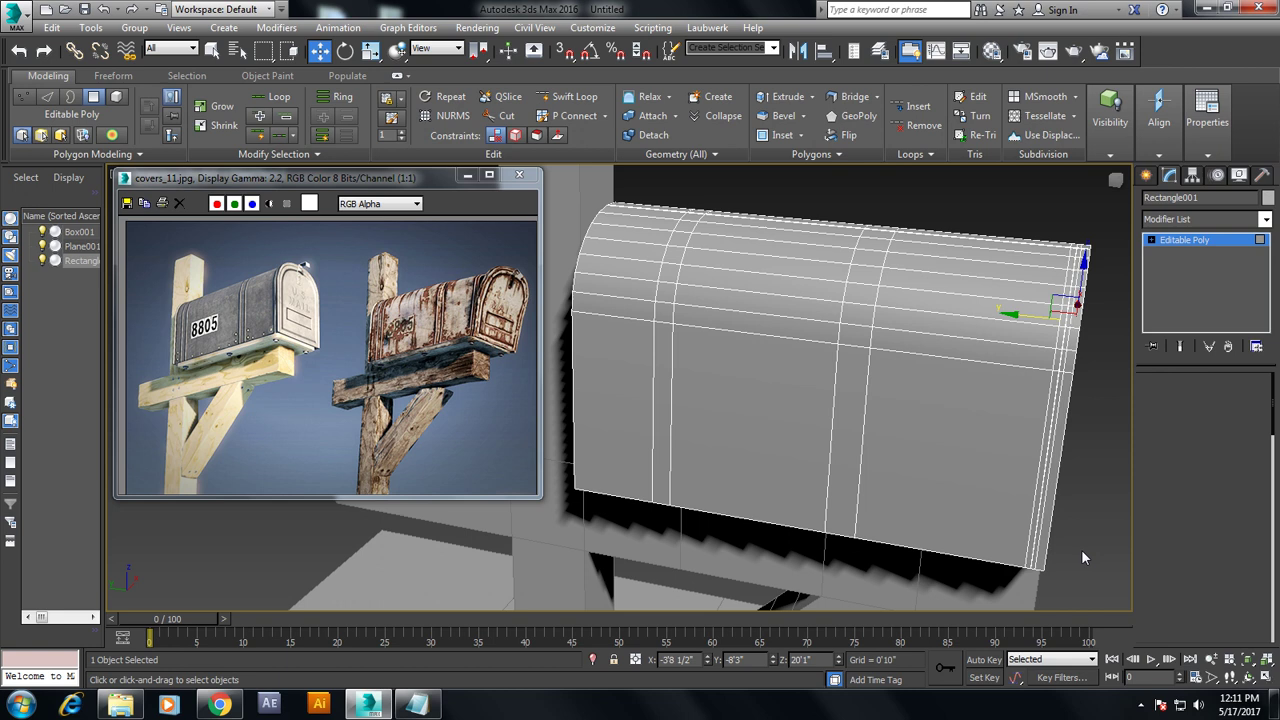
left_click(830, 445)
mouse_move(830, 445)
middle_mouse_down("alt")
mouse_move(958, 377)
mouse_move(870, 328)
middle_mouse_up("alt")
middle_click_drag(732, 247, 709, 207, "alt")
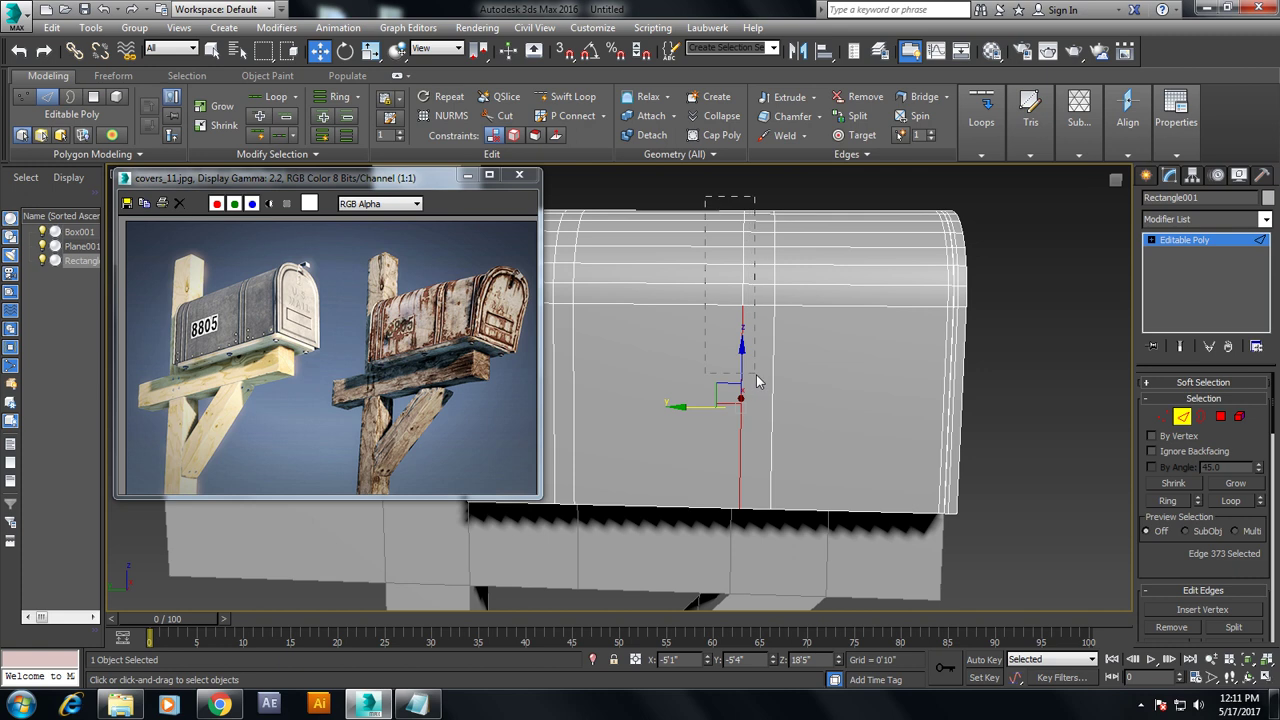
left_click_drag(757, 381, 585, 300)
middle_click_drag(712, 372, 705, 363, "alt")
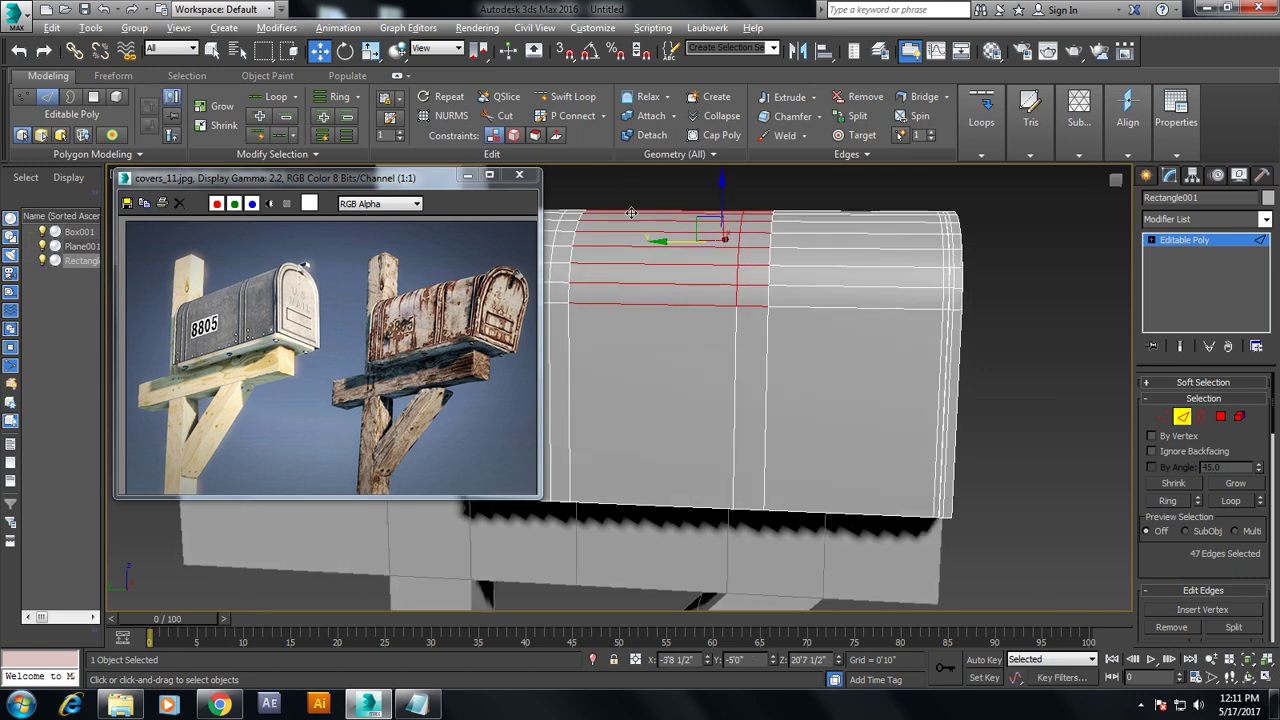
left_click_drag(684, 397, 755, 300)
middle_click_drag(826, 214, 830, 210, "alt")
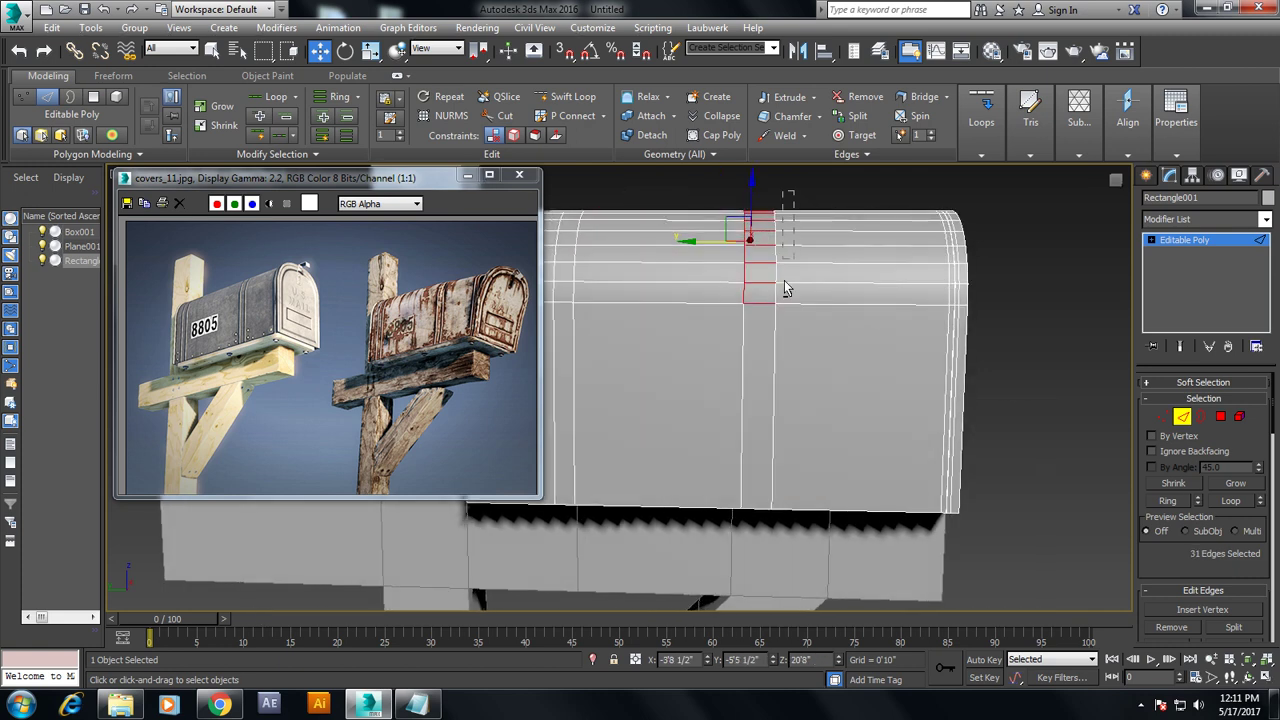
left_click_drag(754, 388, 756, 390)
middle_click_drag(849, 334, 837, 348, "alt")
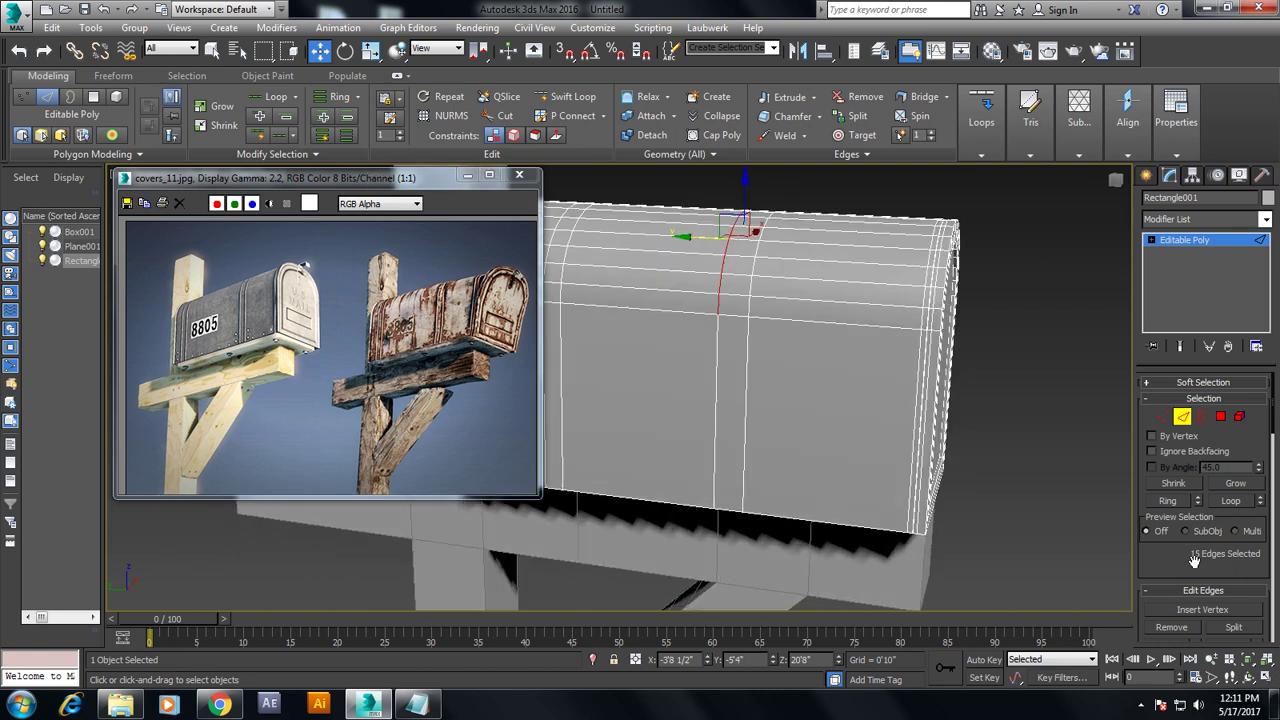
scroll(1222, 584, "down", 3)
Apply a default edge extrusion to the loop, briefly switching to the browser and back
left_click(1195, 568)
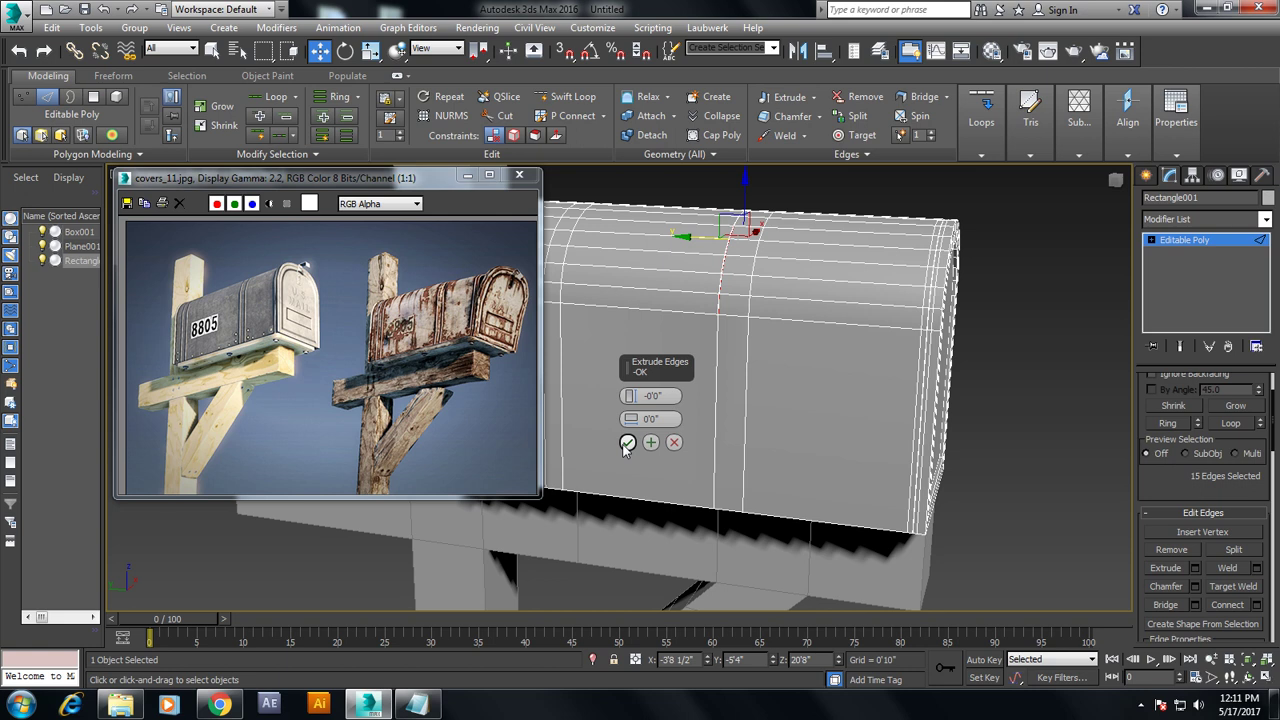
left_click(655, 444)
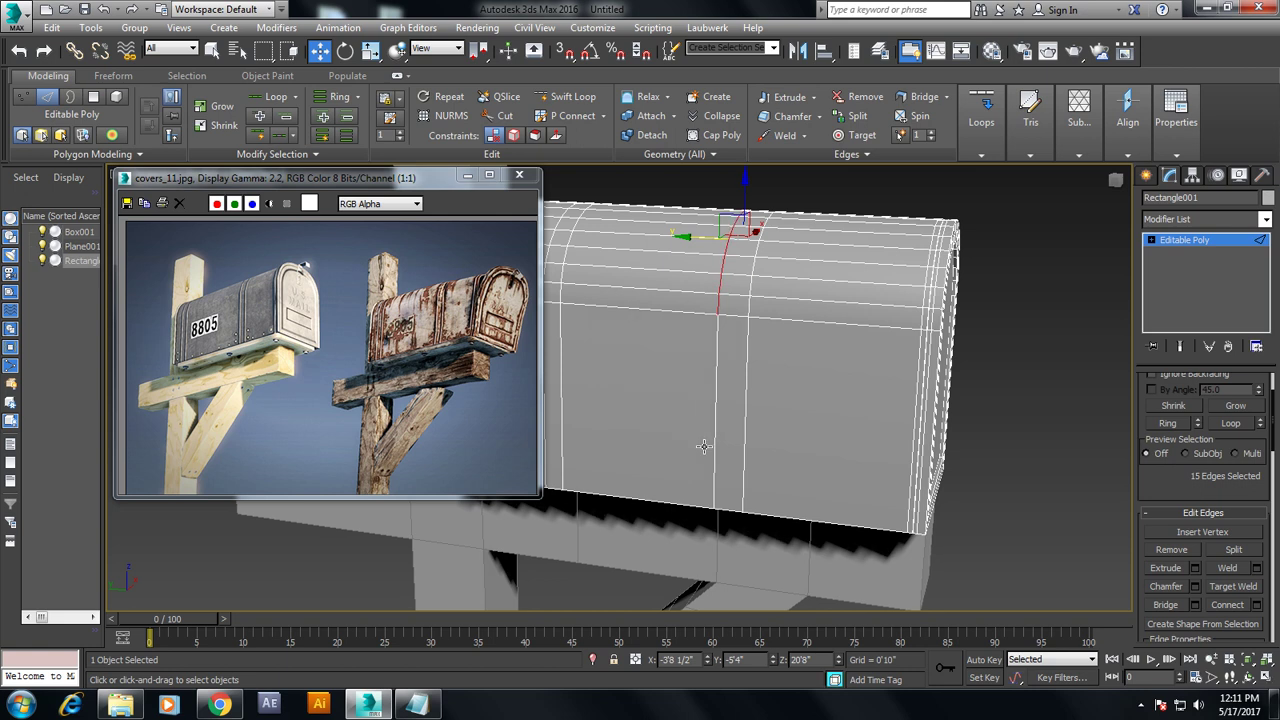
left_click(219, 704)
left_click(219, 704)
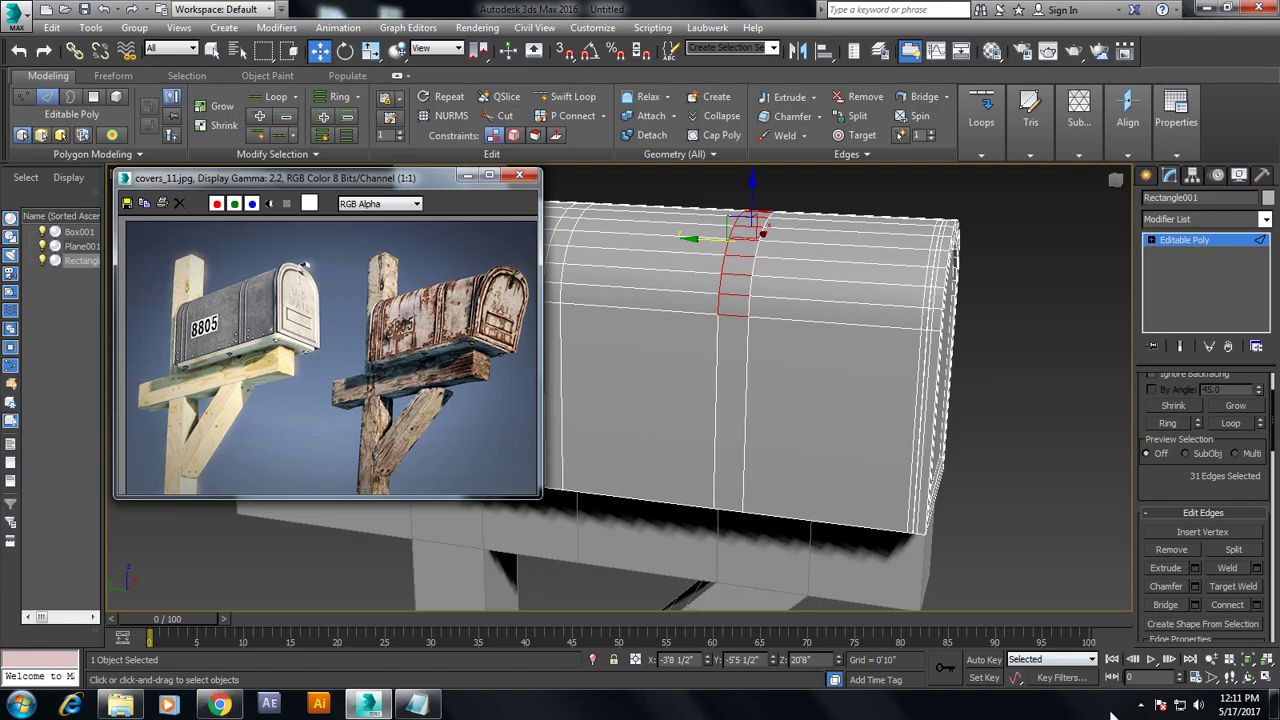
left_click(1141, 705)
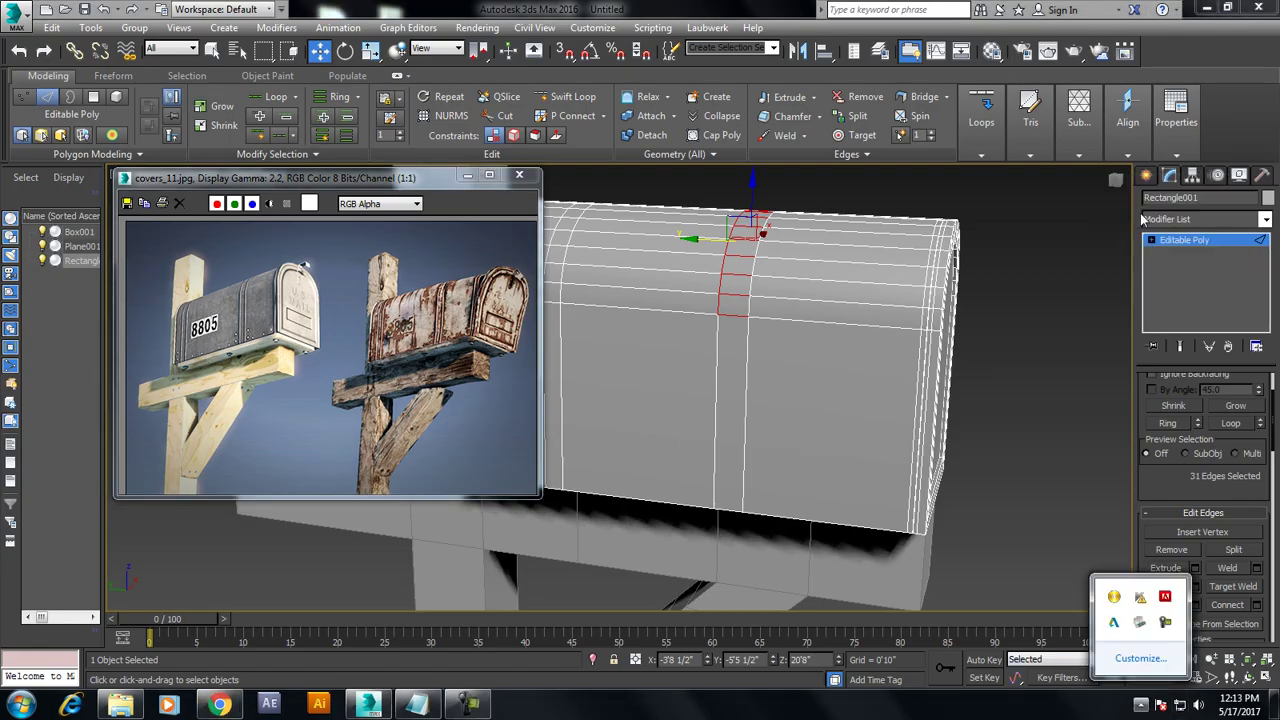
Complete the selection as one 17-edge loop over the rounded front and extrude it
mouse_move(731, 347)
middle_mouse_down("alt")
mouse_move(760, 331)
mouse_move(764, 352)
middle_mouse_up("alt")
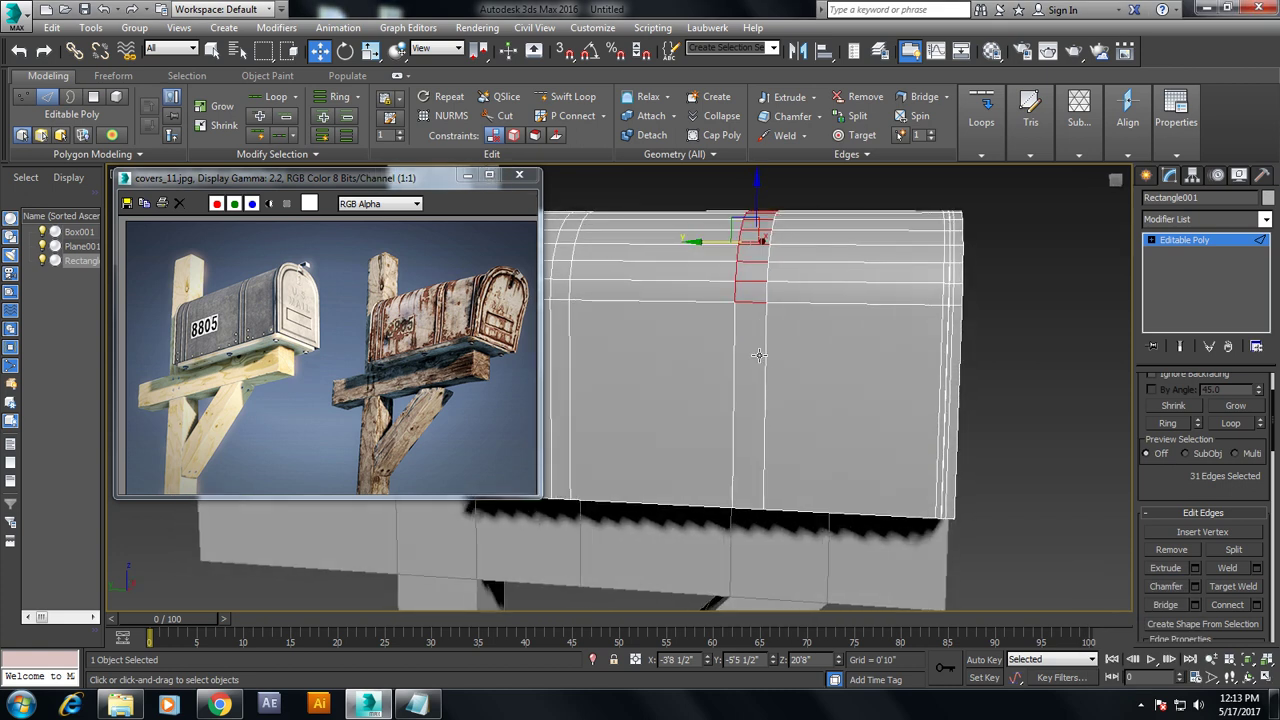
left_click(733, 350, "ctrl")
middle_click_drag(856, 340, 649, 366, "alt")
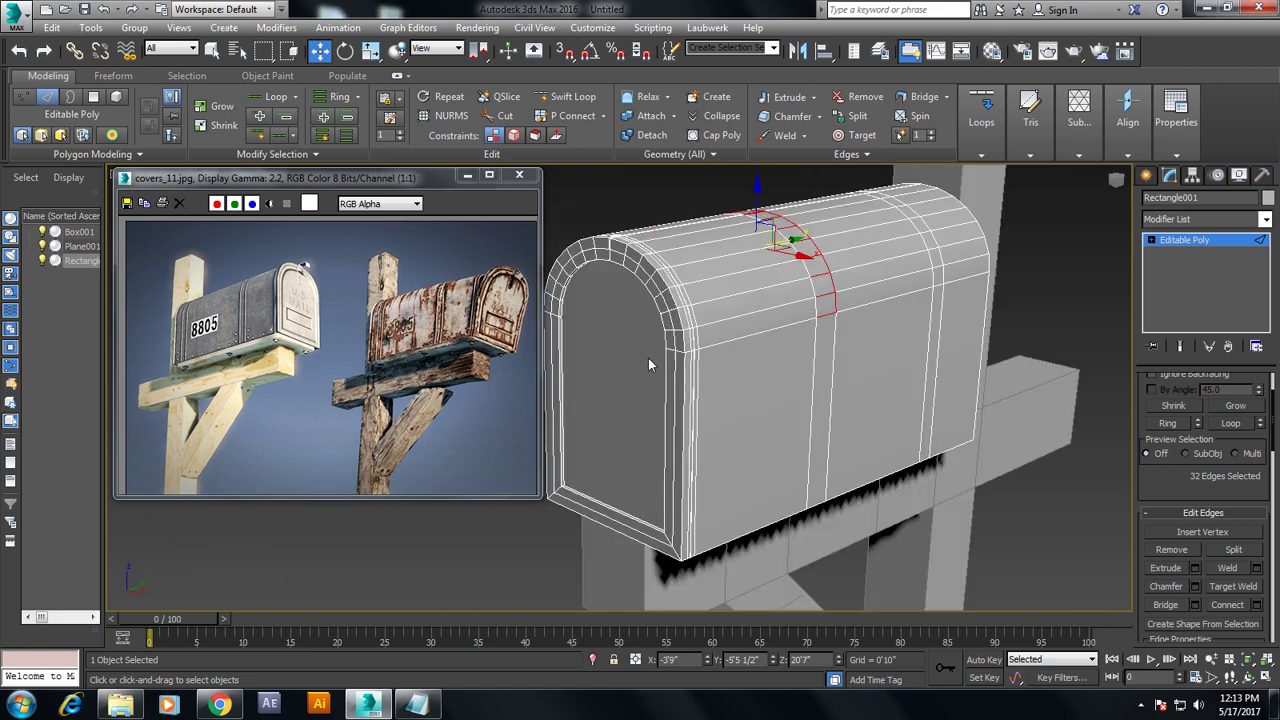
left_click(836, 381, "ctrl")
middle_click_drag(808, 340, 969, 303, "alt")
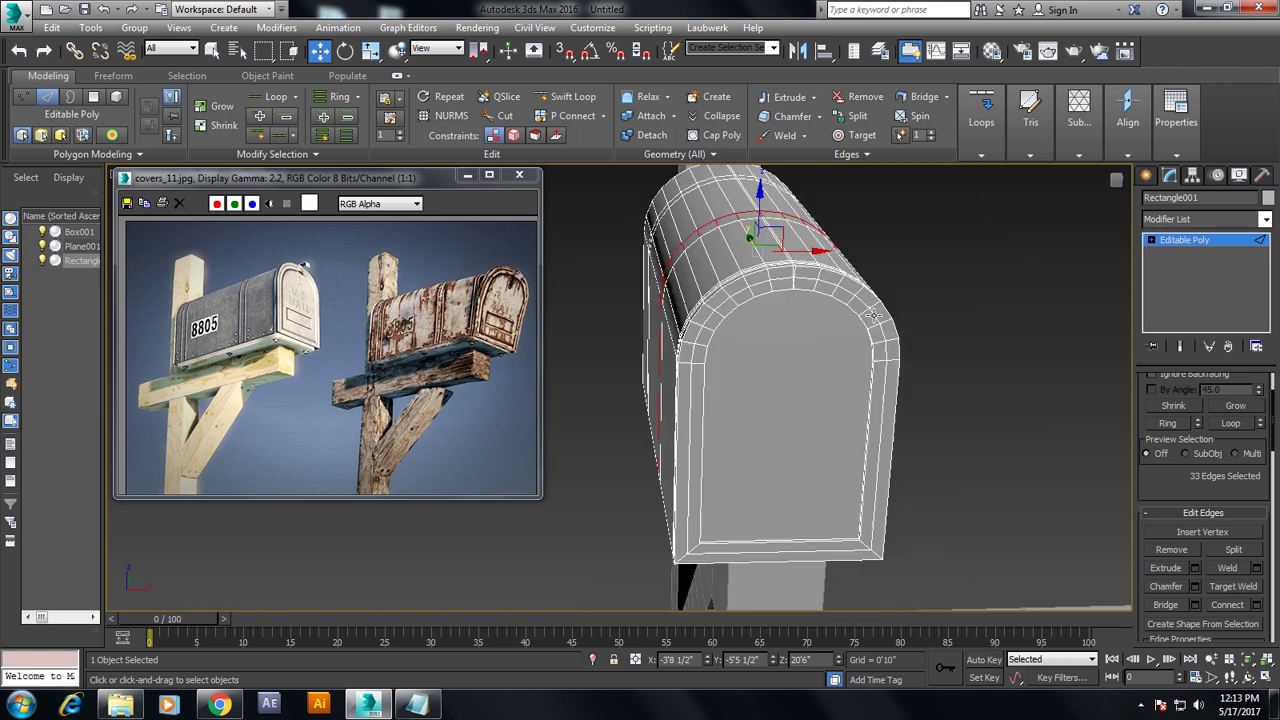
left_click_drag(779, 424, 777, 420, "alt")
middle_click_drag(886, 320, 993, 384, "alt")
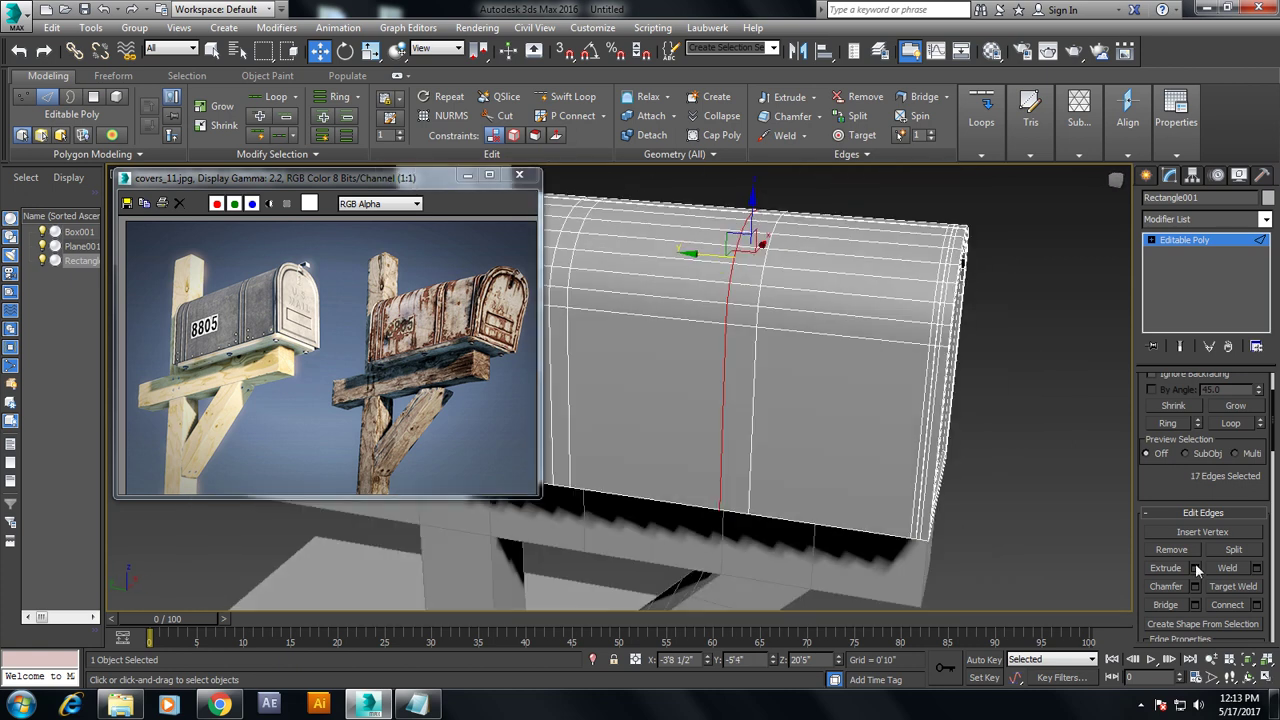
left_click(1196, 568)
left_click(627, 443)
Set the edge extrusion height and width so the loop becomes a thin raised band
mouse_move(766, 351)
middle_mouse_down("alt")
mouse_move(928, 357)
mouse_move(873, 343)
middle_mouse_up("alt")
scroll(873, 343, "up", 5)
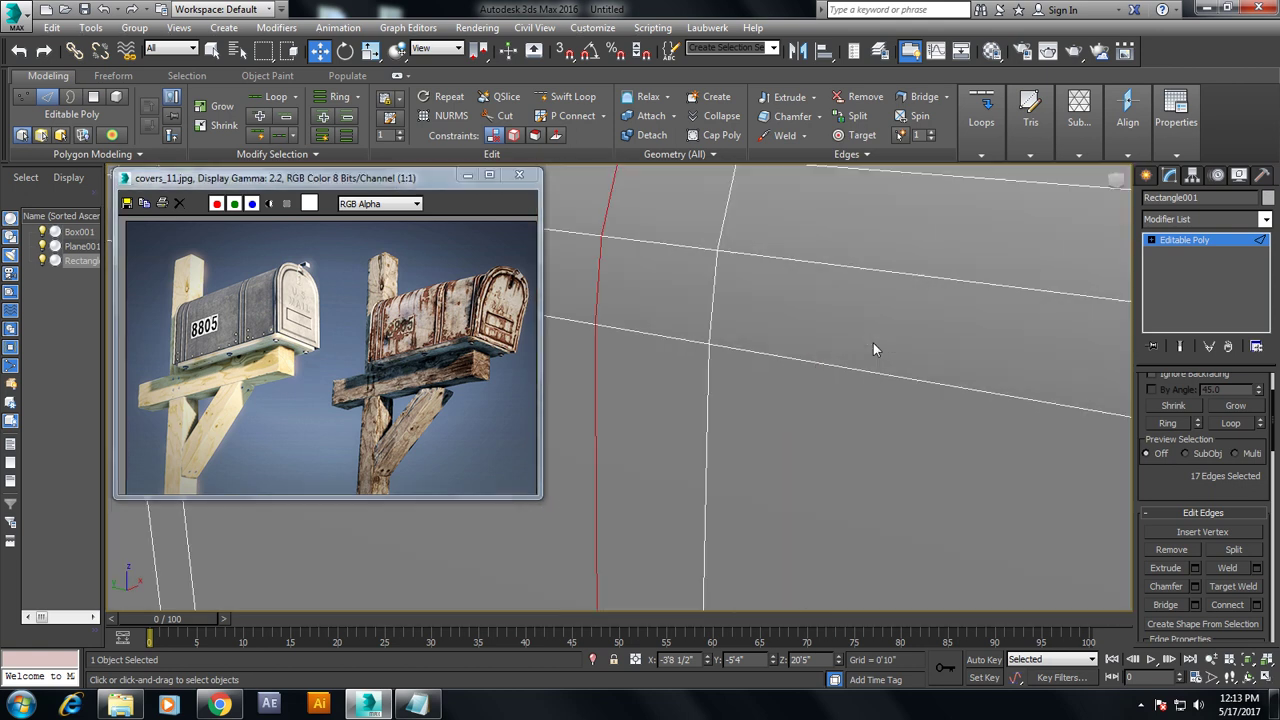
left_click(1197, 569)
mouse_move(652, 402)
left_click_drag(640, 398, 655, 390)
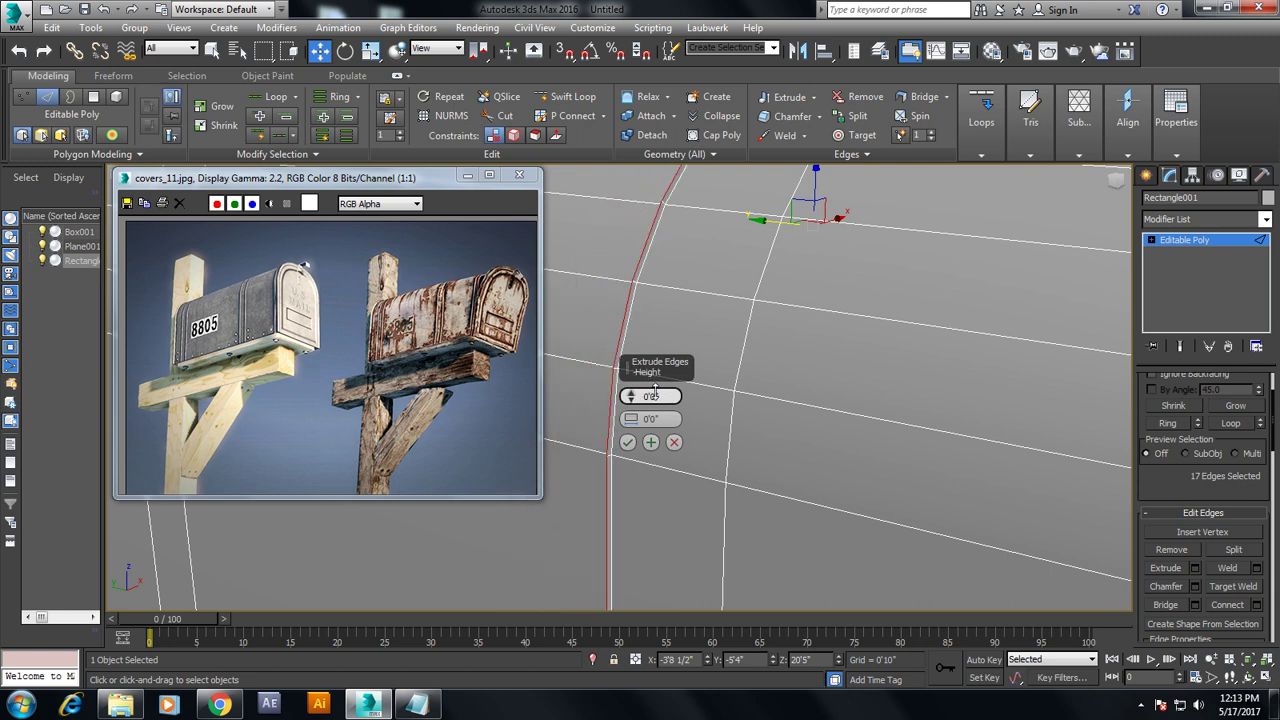
left_click_drag(638, 396, 656, 419)
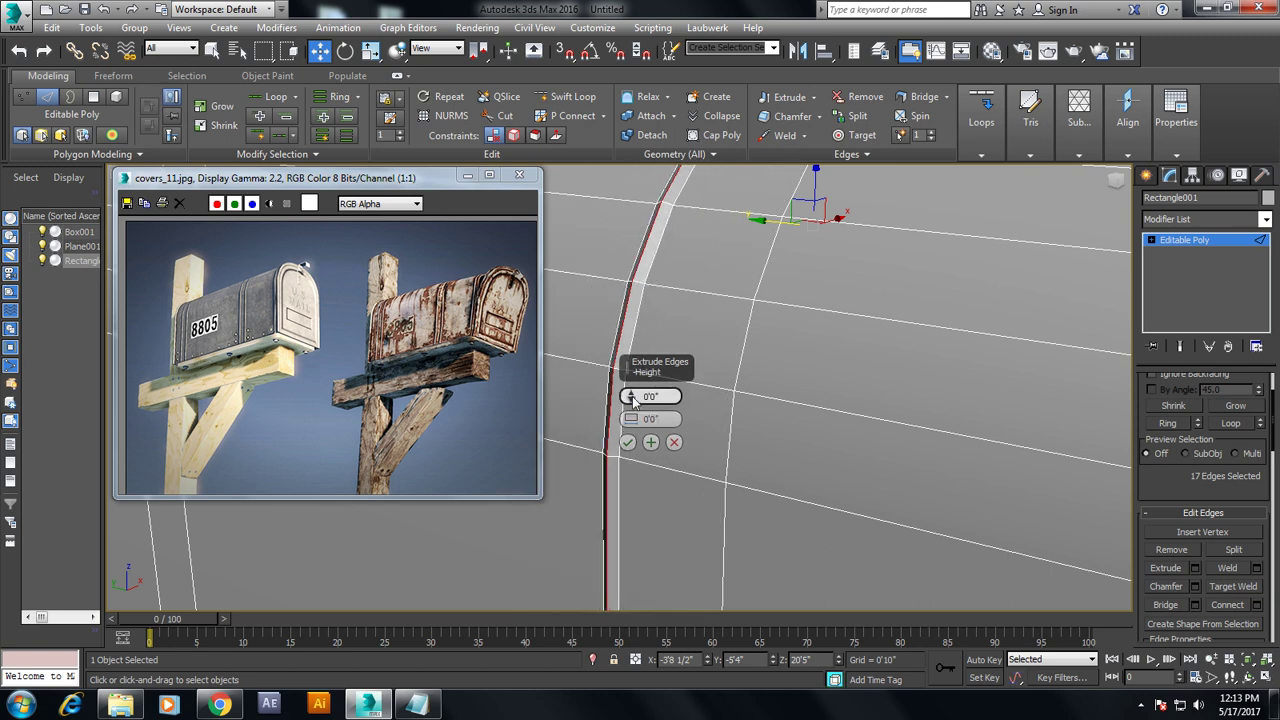
left_click_drag(633, 401, 631, 420)
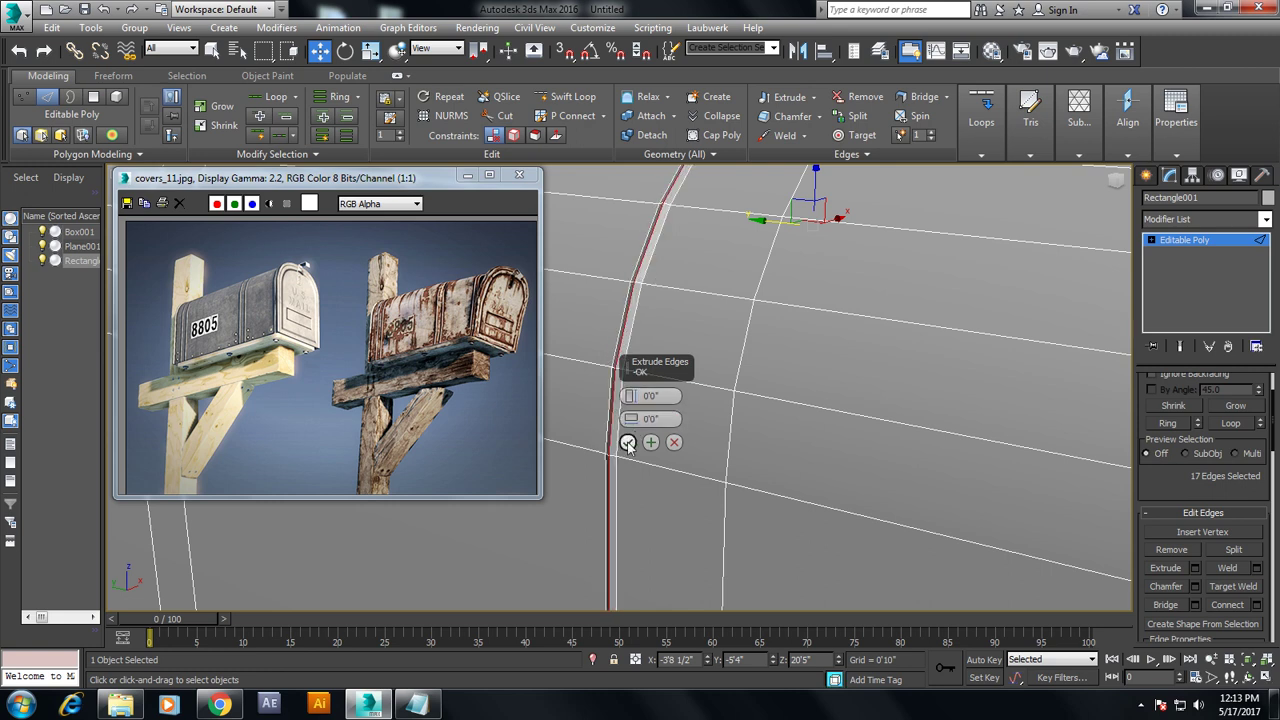
left_click(627, 442)
scroll(627, 442, "down", 5)
middle_click_drag(720, 385, 783, 428)
Select another vertical edge loop on the body and extrude it into a band
scroll(783, 428, "up", 3)
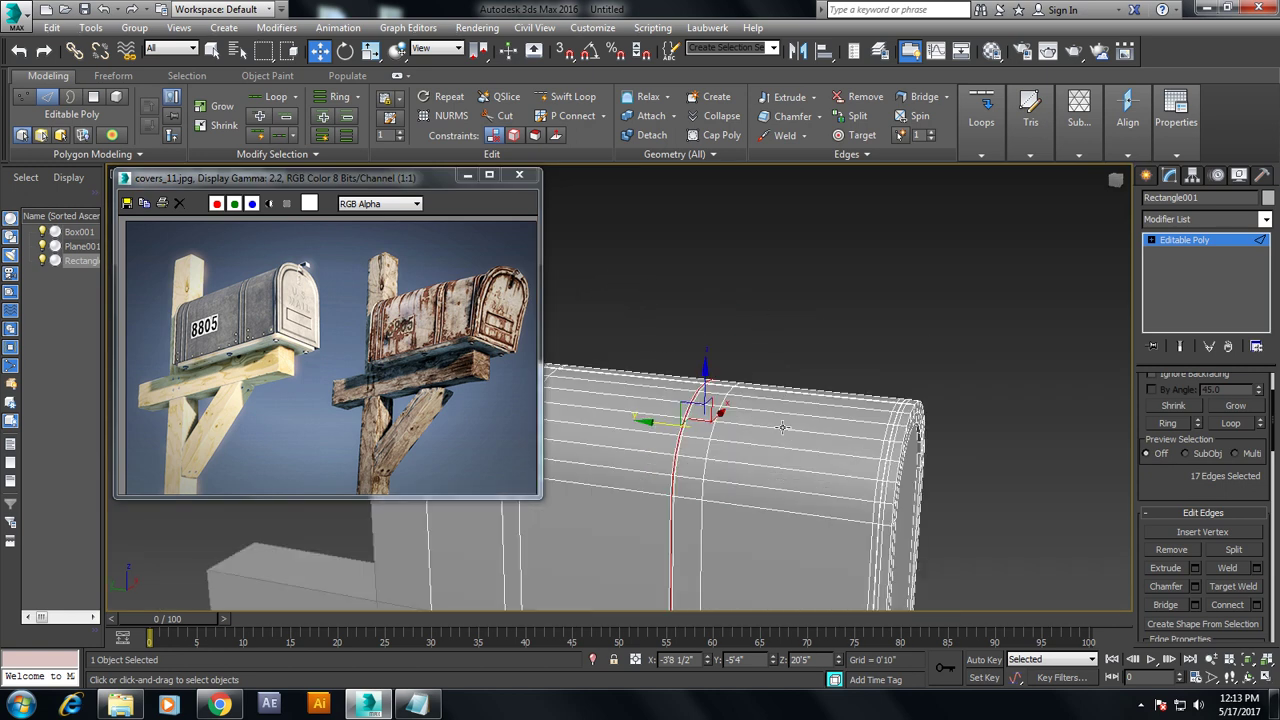
left_click(701, 515)
middle_click_drag(701, 515, 706, 302, "alt")
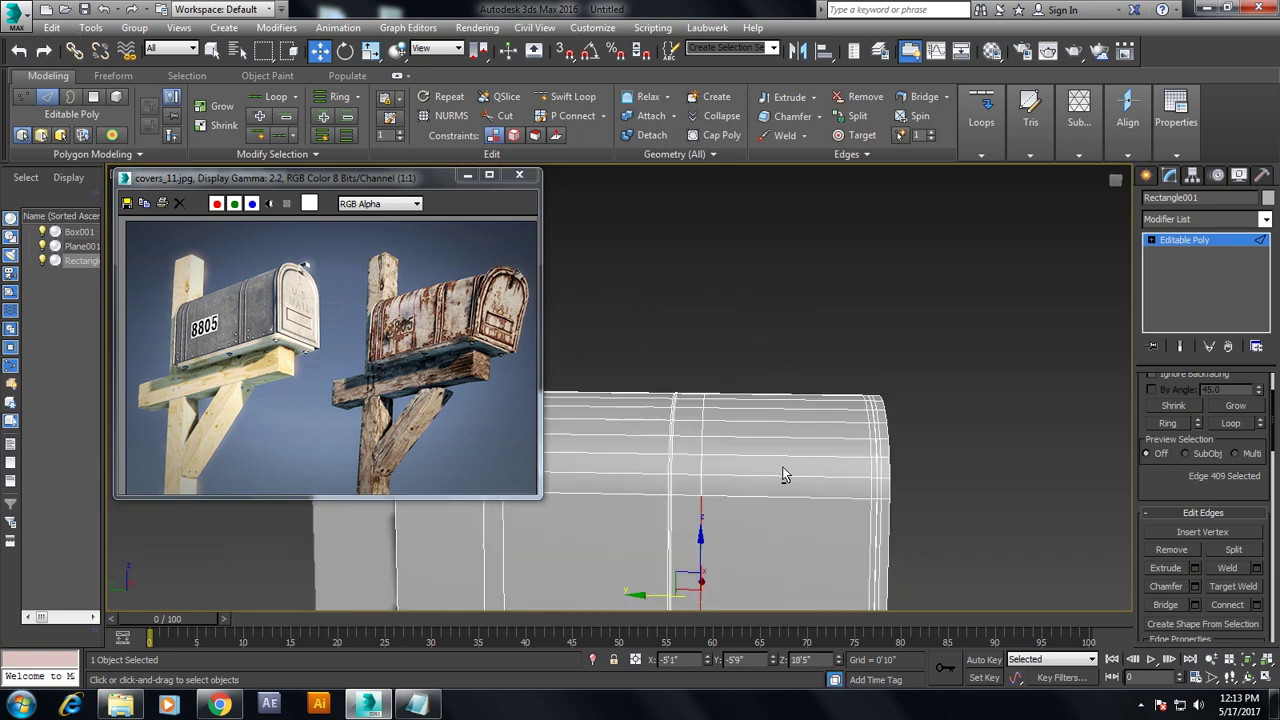
double_click(700, 290)
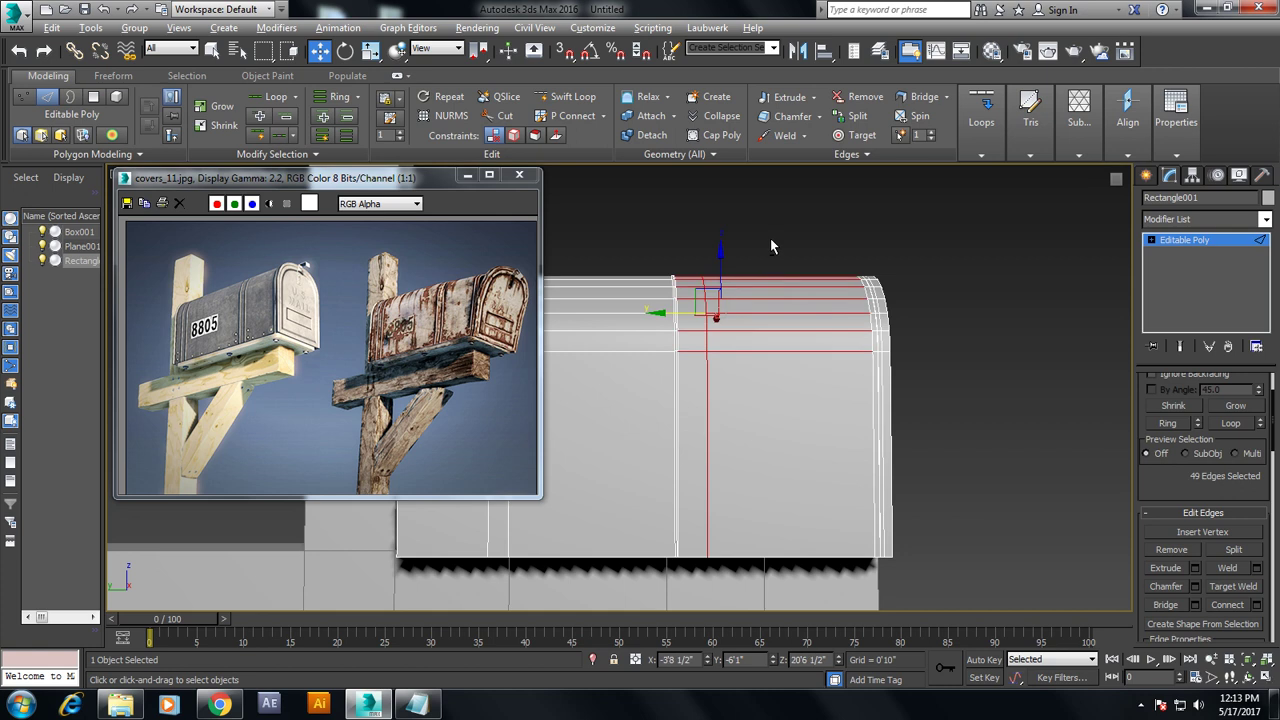
left_click_drag(613, 210, 667, 508, "alt")
mouse_move(823, 434)
middle_mouse_down("alt")
mouse_move(787, 335)
mouse_move(519, 419)
mouse_move(767, 472)
mouse_move(690, 470)
middle_mouse_up("alt")
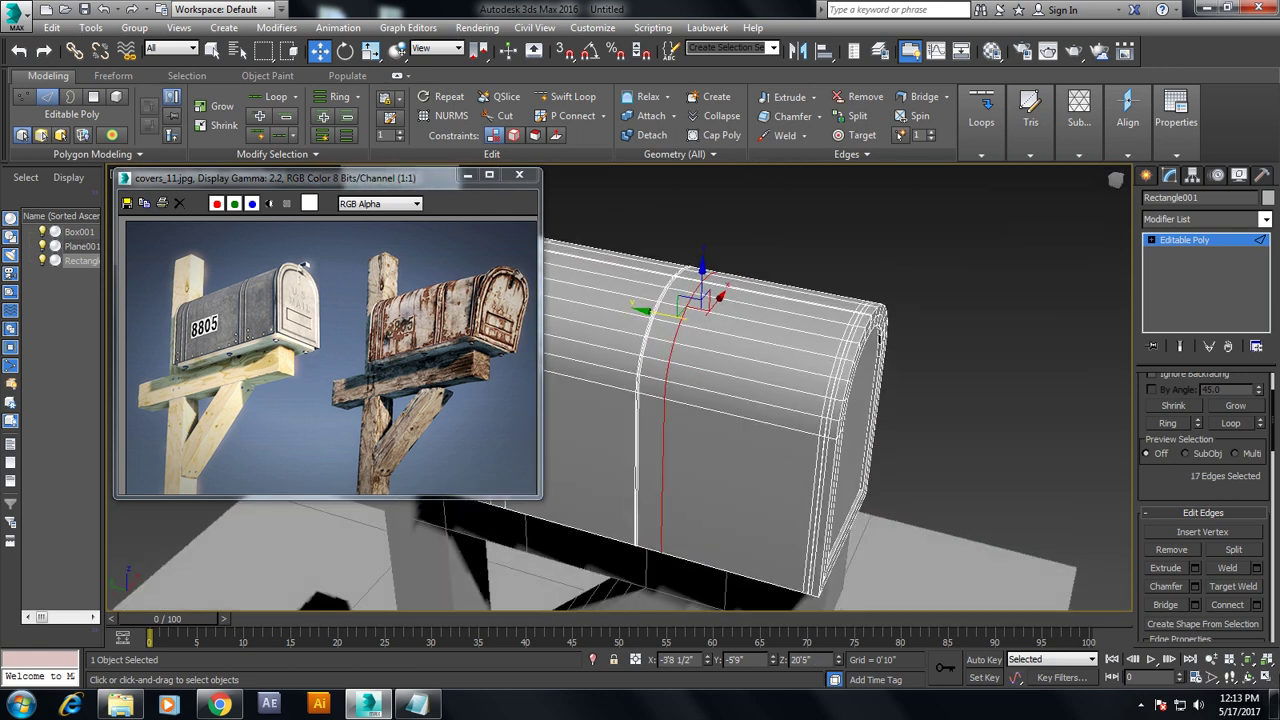
left_click(1195, 567)
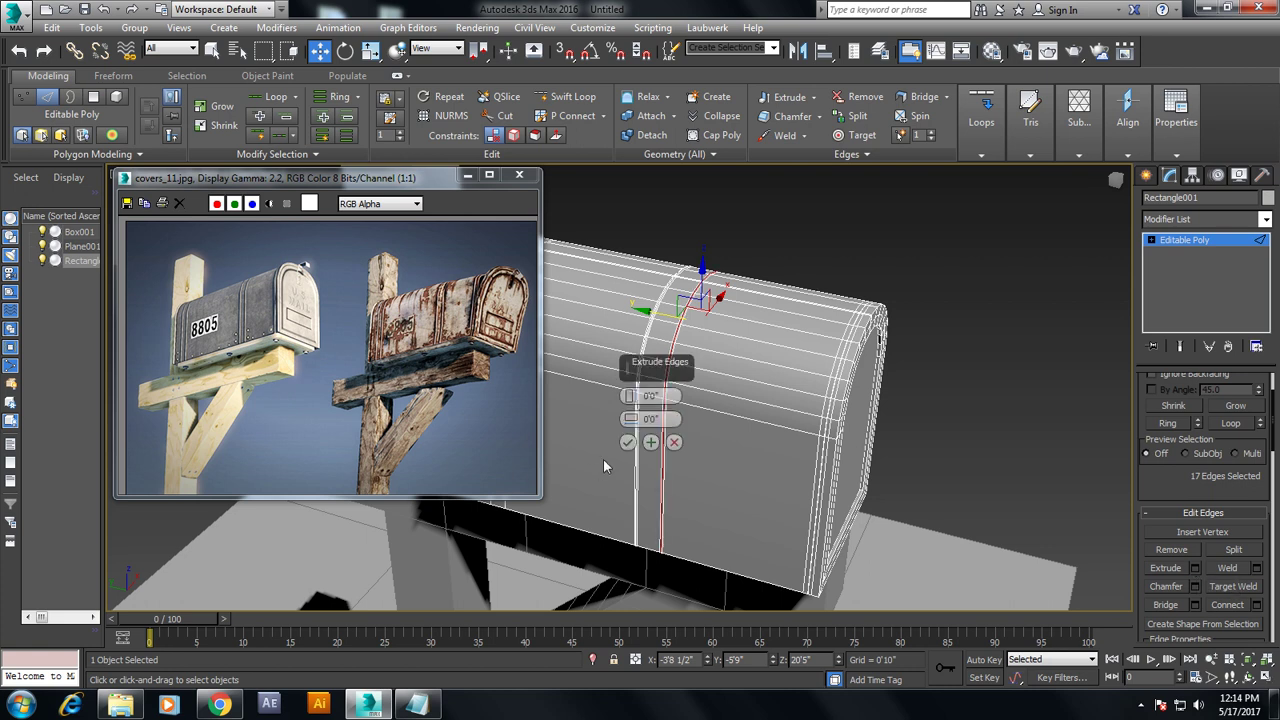
left_click(628, 443)
From a near side-on view, box-select edges across the body's left section
middle_click_drag(752, 398, 760, 437, "alt")
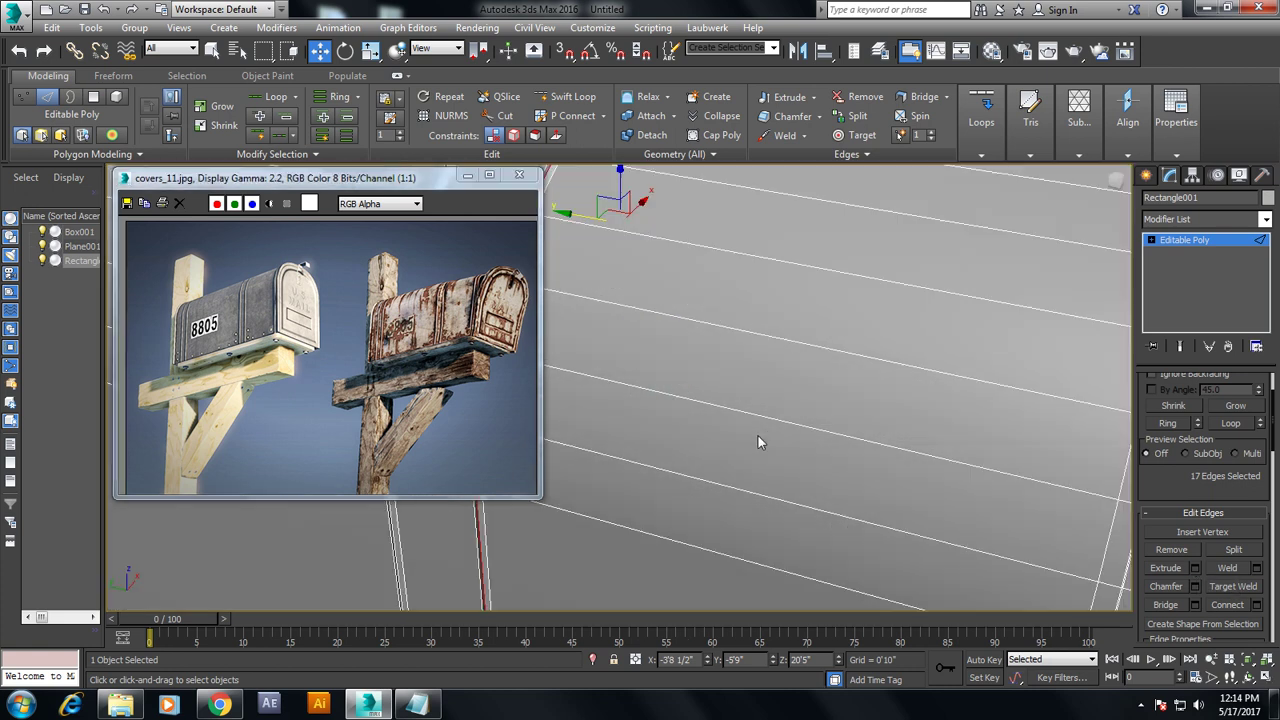
scroll(742, 430, "up", 2)
scroll(730, 424, "up", 5)
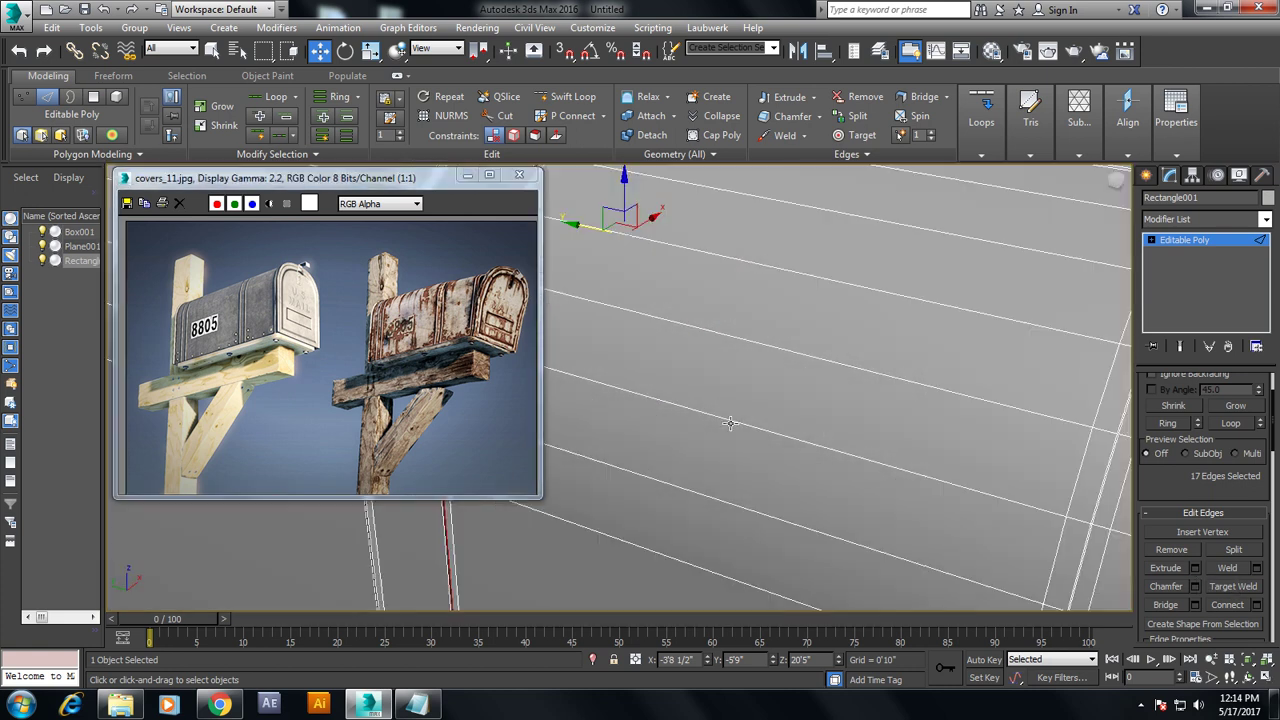
scroll(682, 412, "down", 5)
scroll(777, 423, "down", 5)
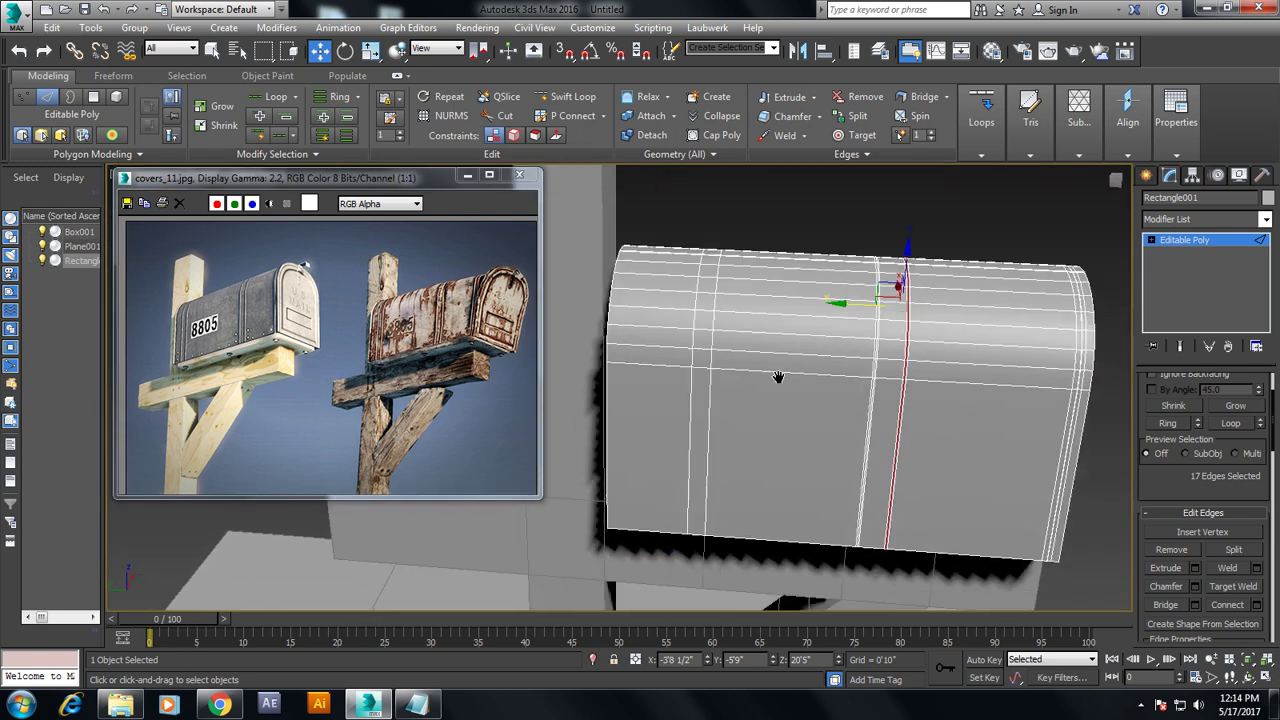
mouse_move(738, 400)
middle_mouse_down("alt")
mouse_move(766, 391)
mouse_move(688, 259)
middle_mouse_up("alt")
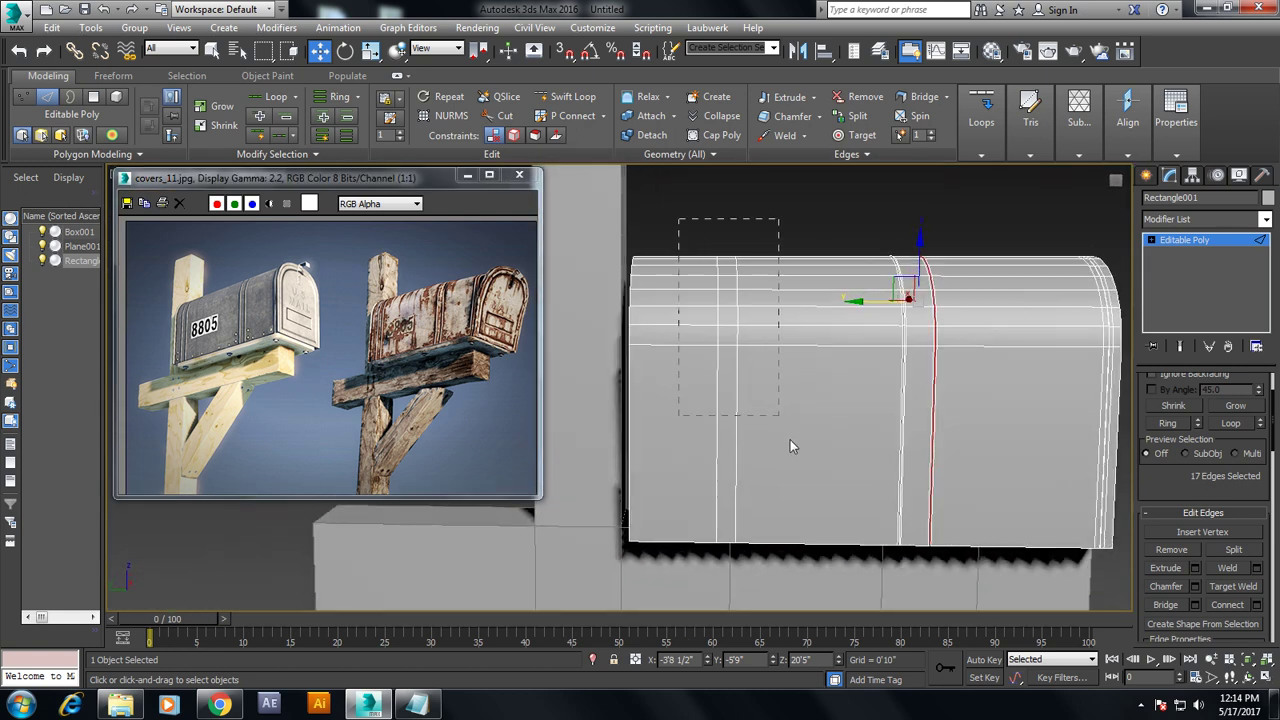
left_click_drag(786, 437, 786, 437)
left_click_drag(846, 154, 950, 490)
Refine the selection to just the vertical edge strip, undoing an over-deselection
left_click_drag(855, 428, 857, 424, "alt")
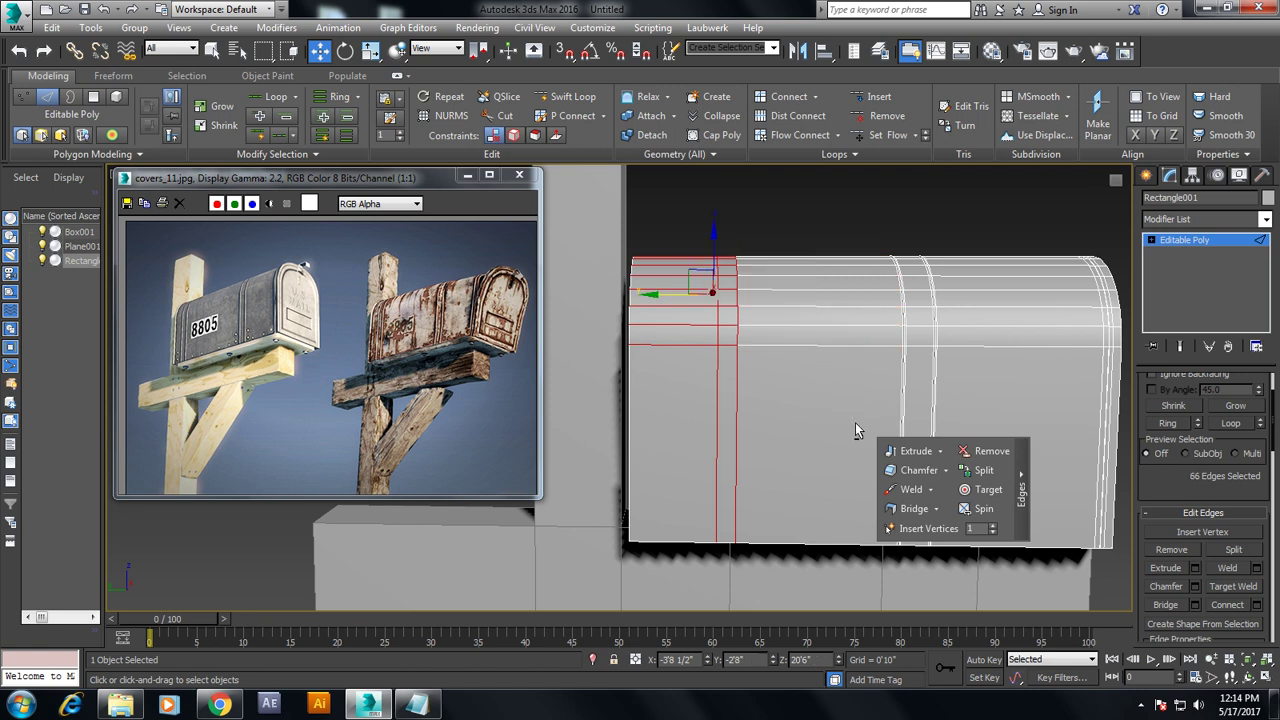
left_click_drag(675, 200, 667, 533, "alt")
left_click_drag(865, 441, 865, 441, "alt")
key("ctrl+z")
mouse_move(721, 388)
middle_mouse_down("alt")
mouse_move(511, 368)
mouse_move(735, 340)
middle_mouse_up("alt")
scroll(735, 340, "up", 5)
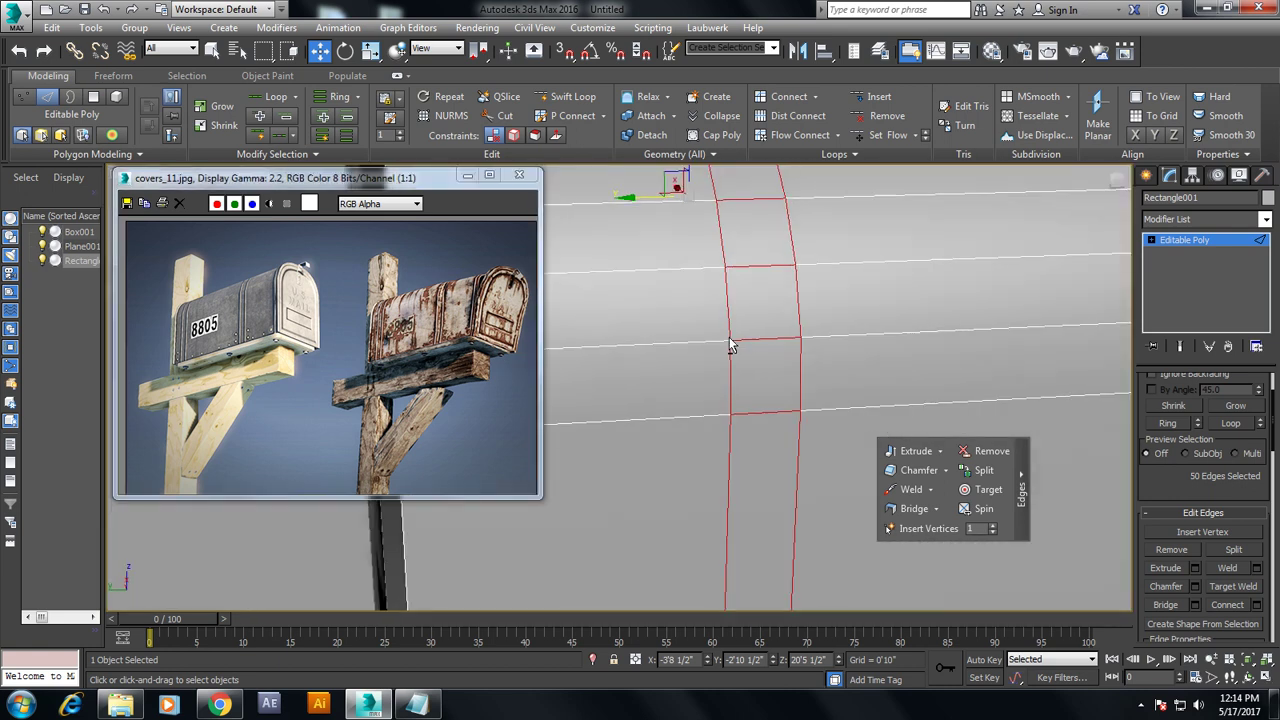
In the maximized Front view, trim to one vertical edge band and extrude it
key("alt+w")
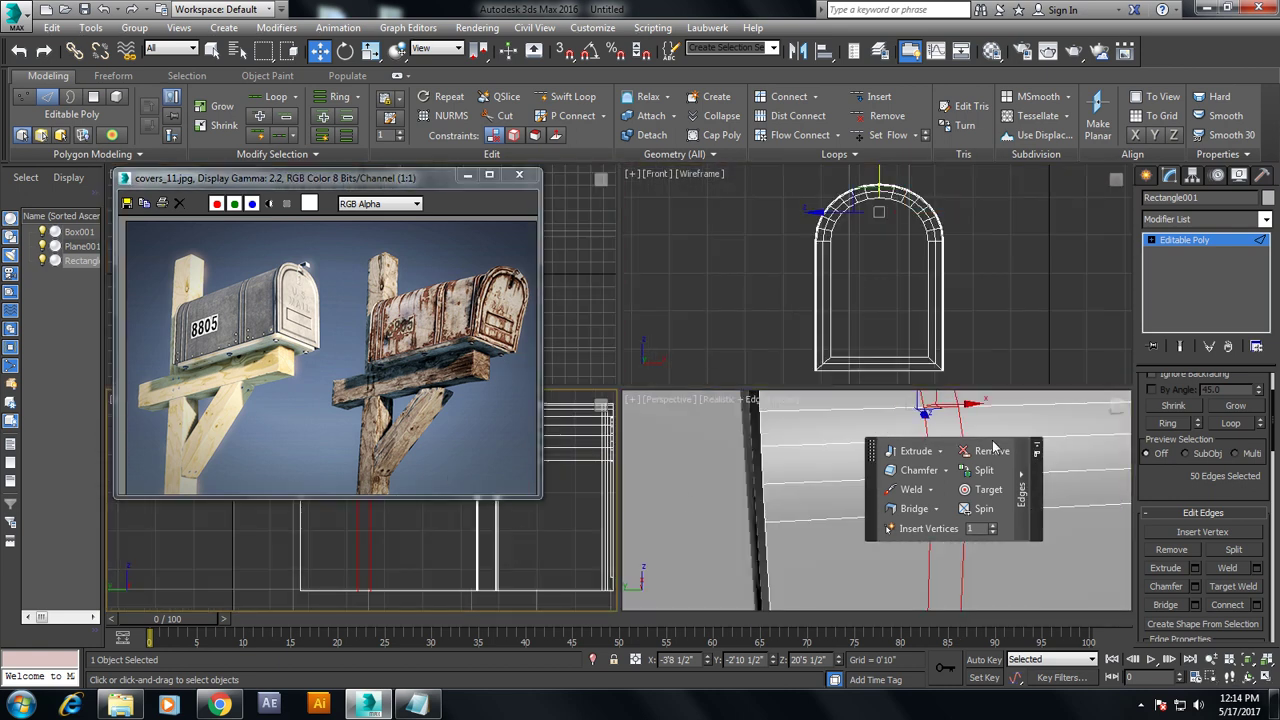
middle_click(563, 565)
key("alt+w")
middle_click_drag(660, 502, 682, 598)
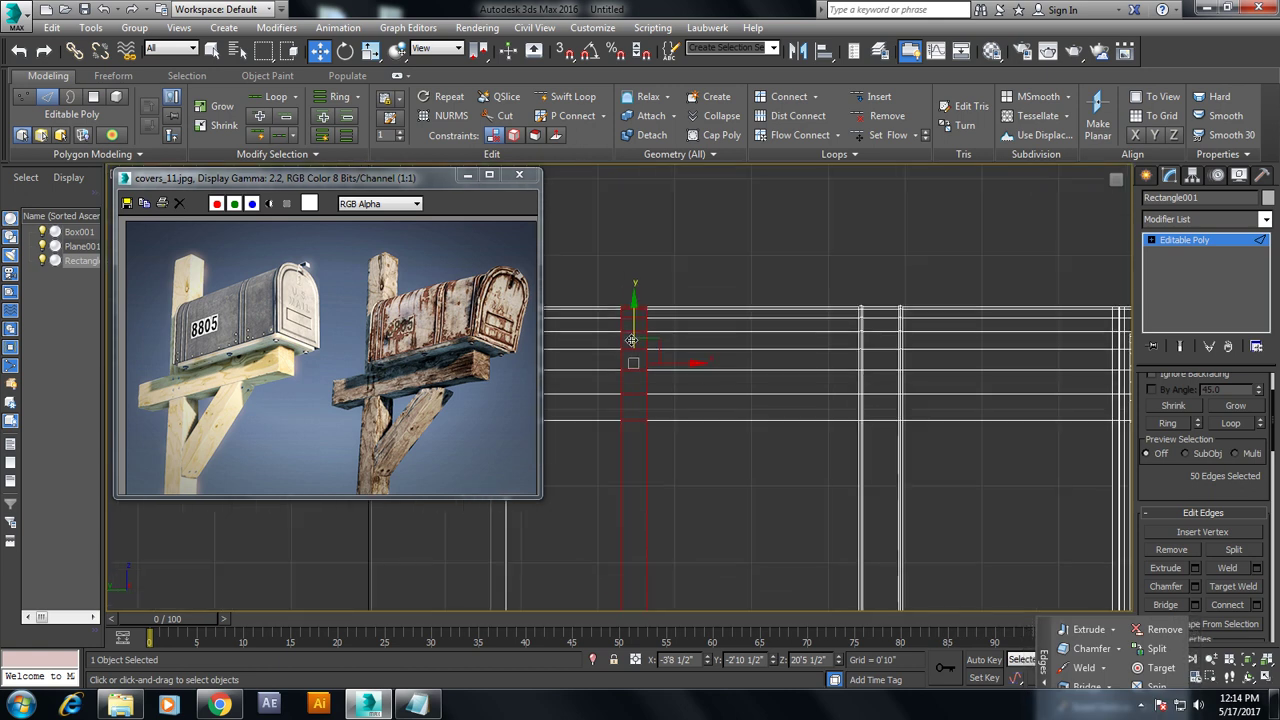
left_click_drag(642, 458, 642, 458)
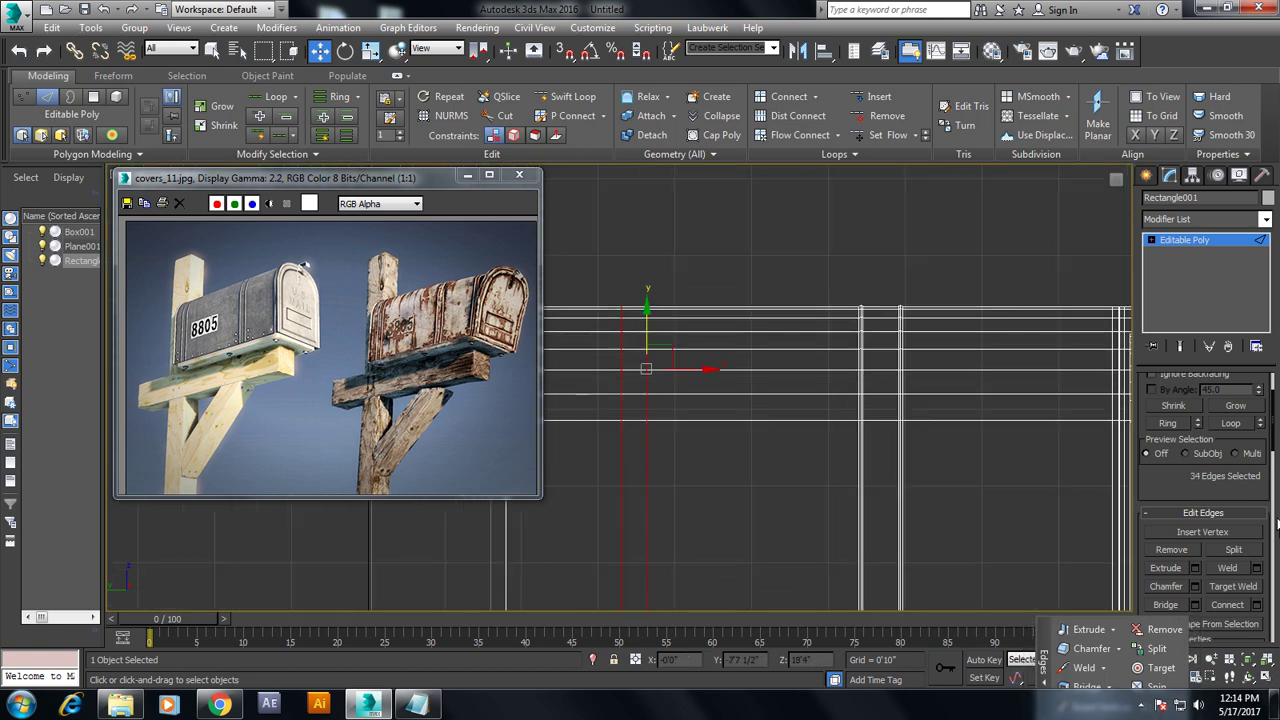
left_click(1195, 568)
left_click(627, 443)
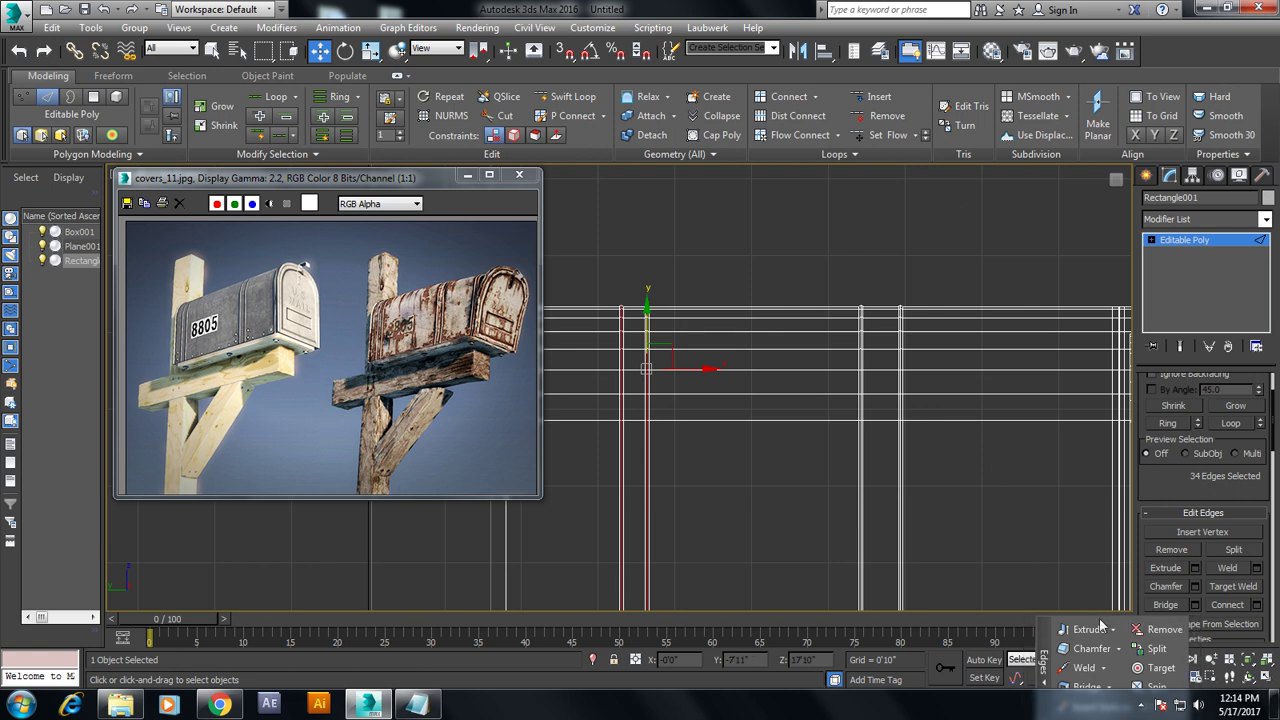
Re-dock the edge tools and maximize the Perspective view with the selection cleared
left_click_drag(1040, 620, 935, 177)
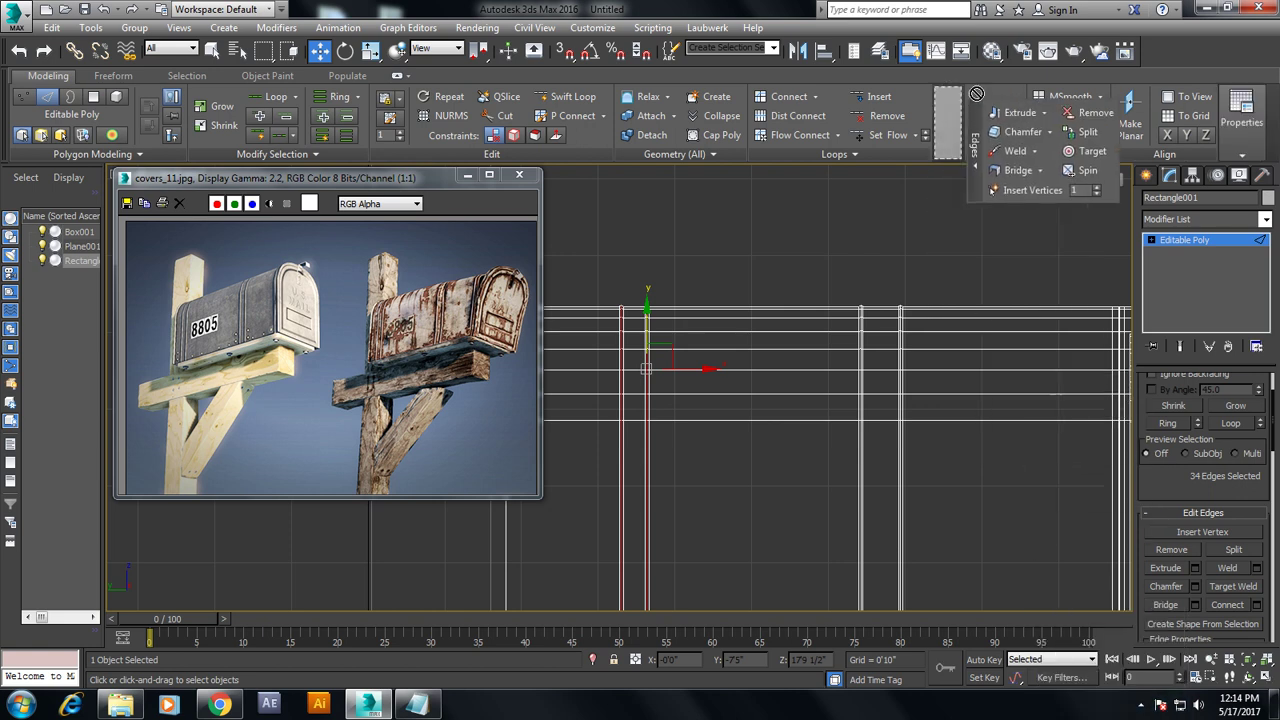
key("alt+w")
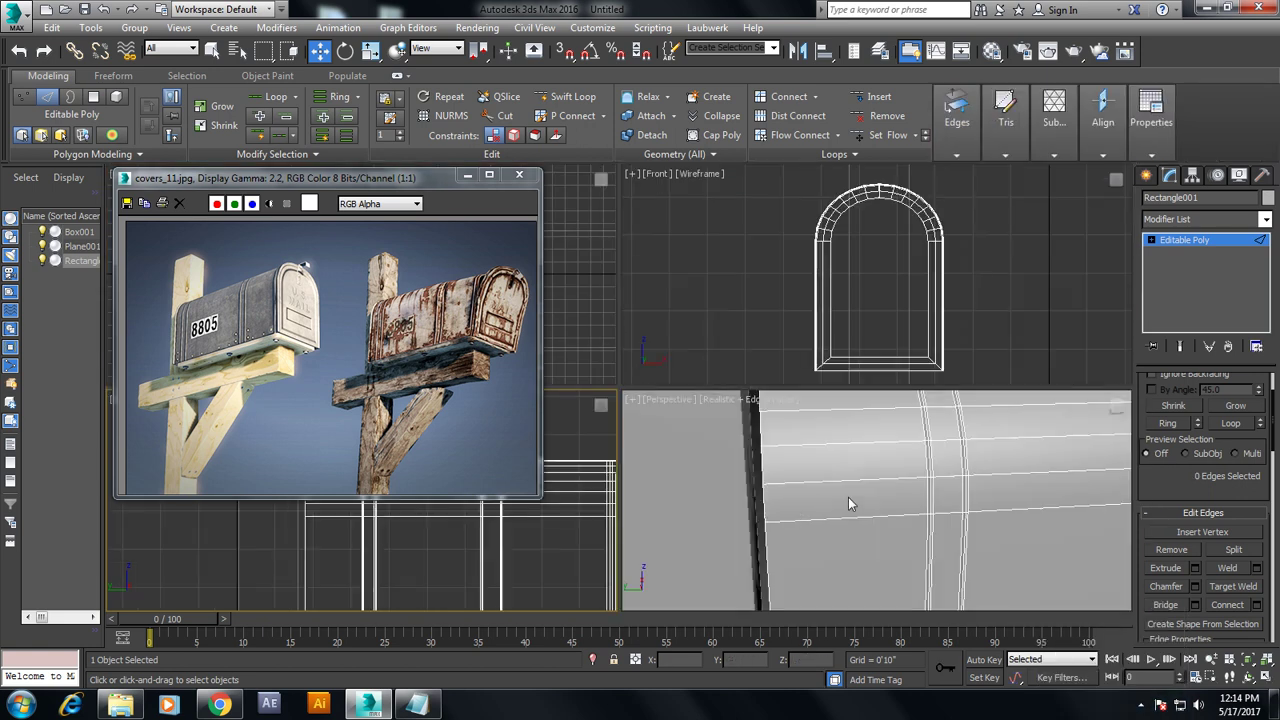
left_click(828, 501)
key("alt+w")
scroll(781, 469, "up", 3)
scroll(781, 469, "down", 5)
Check the banded mailbox in perspective, then maximize the Front wireframe view
mouse_move(781, 469)
middle_mouse_down("alt")
mouse_move(745, 465)
mouse_move(755, 368)
mouse_move(868, 398)
middle_mouse_up("alt")
scroll(745, 465, "up", 2)
scroll(755, 368, "up", 2)
scroll(755, 368, "up", 4)
scroll(760, 372, "down", 6)
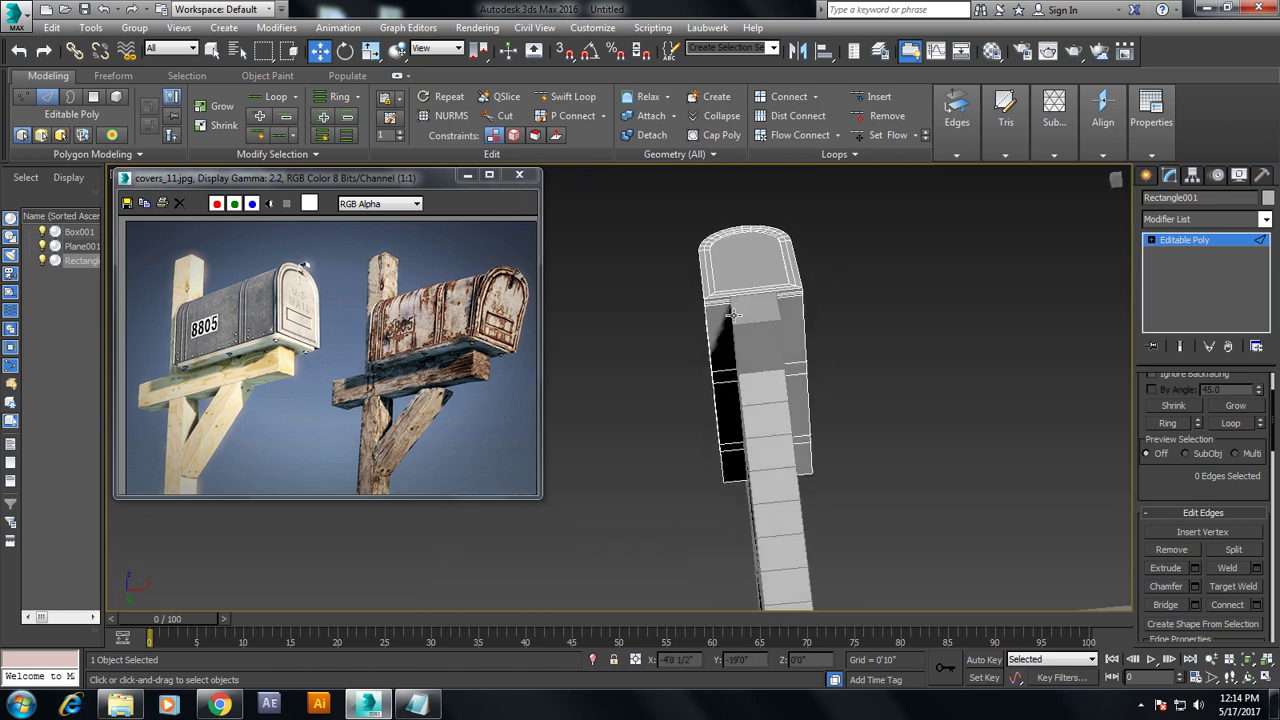
key("alt+w")
left_click(1069, 268)
key("alt+w")
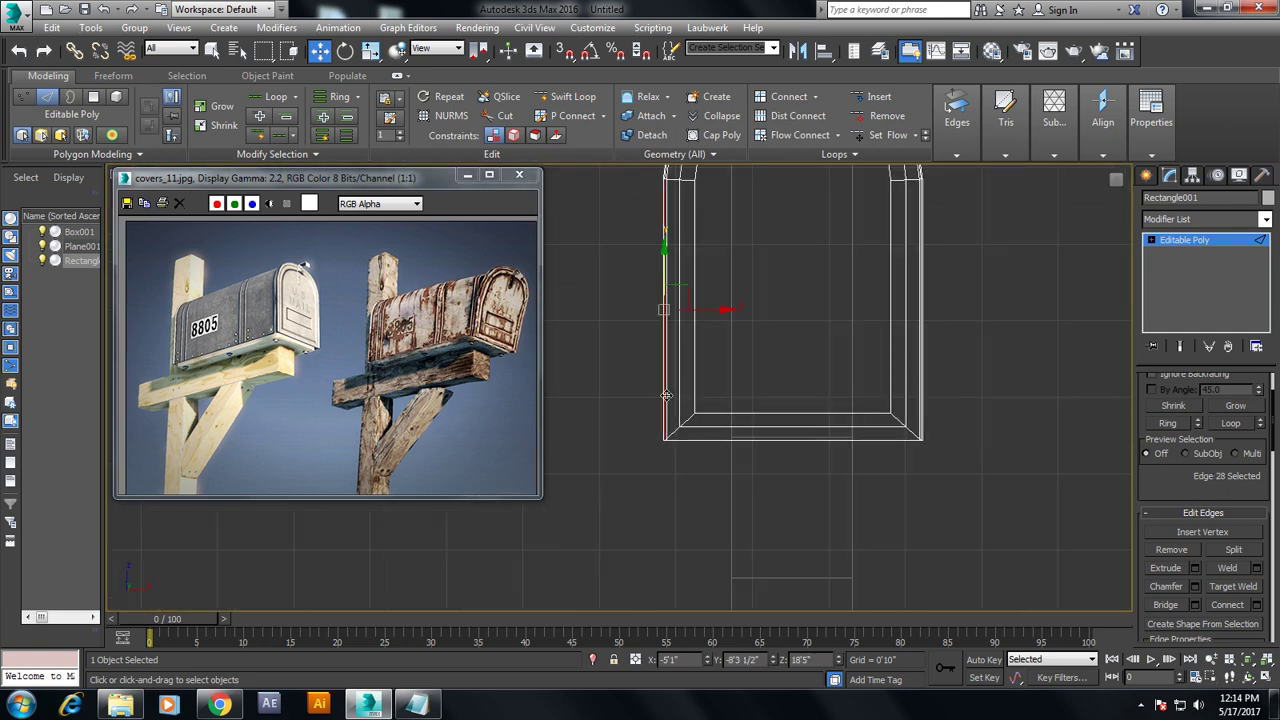
Extrude the mailbox's bottom polygon by 0'0 1/2"
key("4")
left_click(729, 309)
left_click_drag(647, 526, 1067, 379)
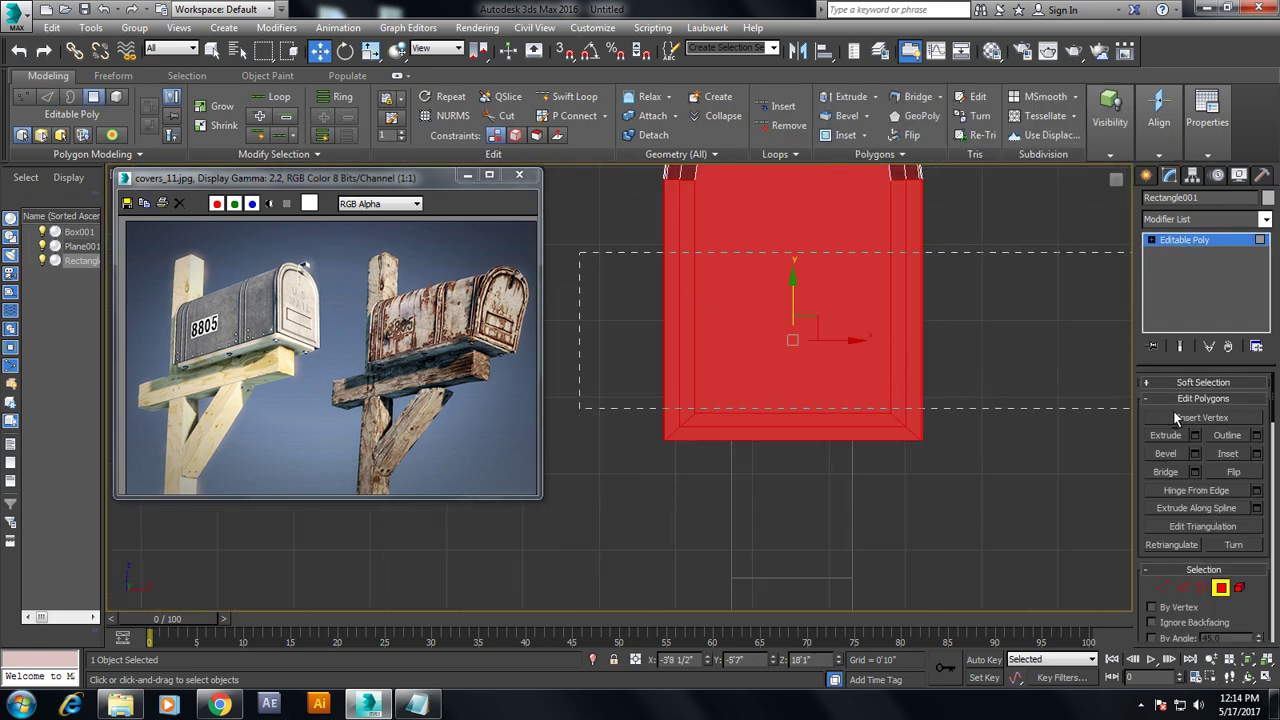
left_click_drag(1193, 441, 948, 435)
key("alt+w")
key("alt+w")
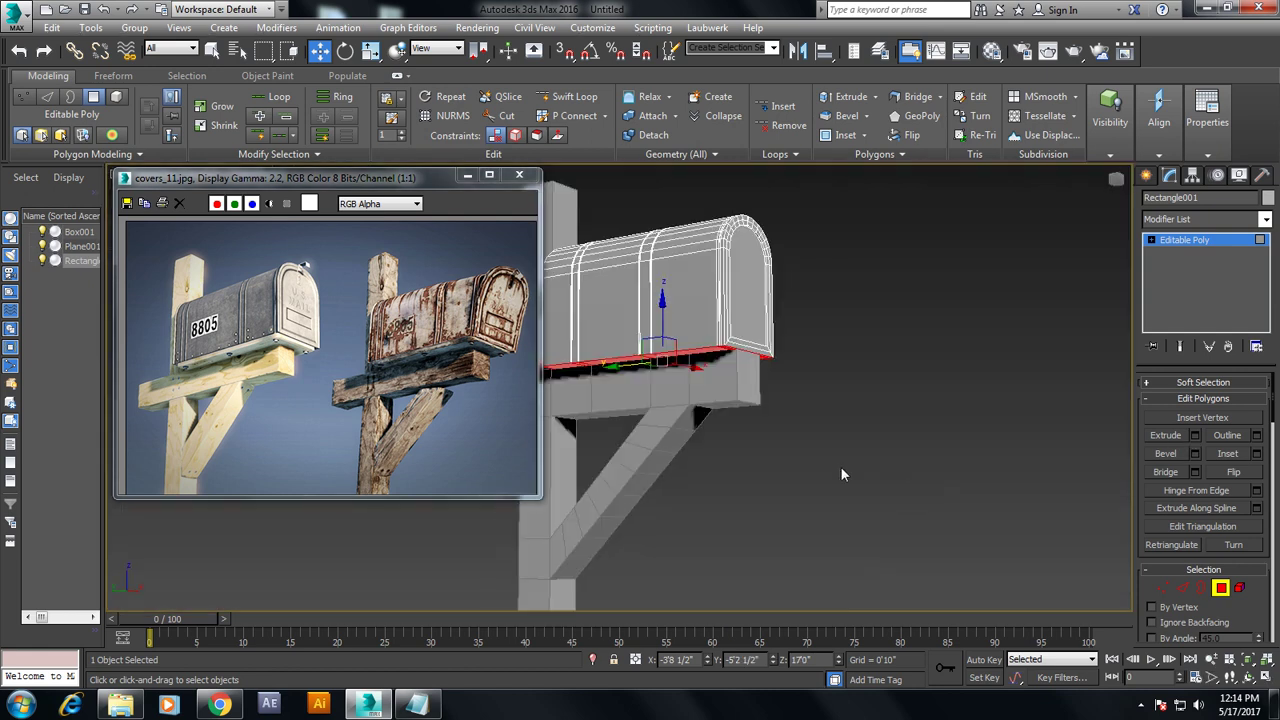
middle_click_drag(849, 451, 884, 457, "alt")
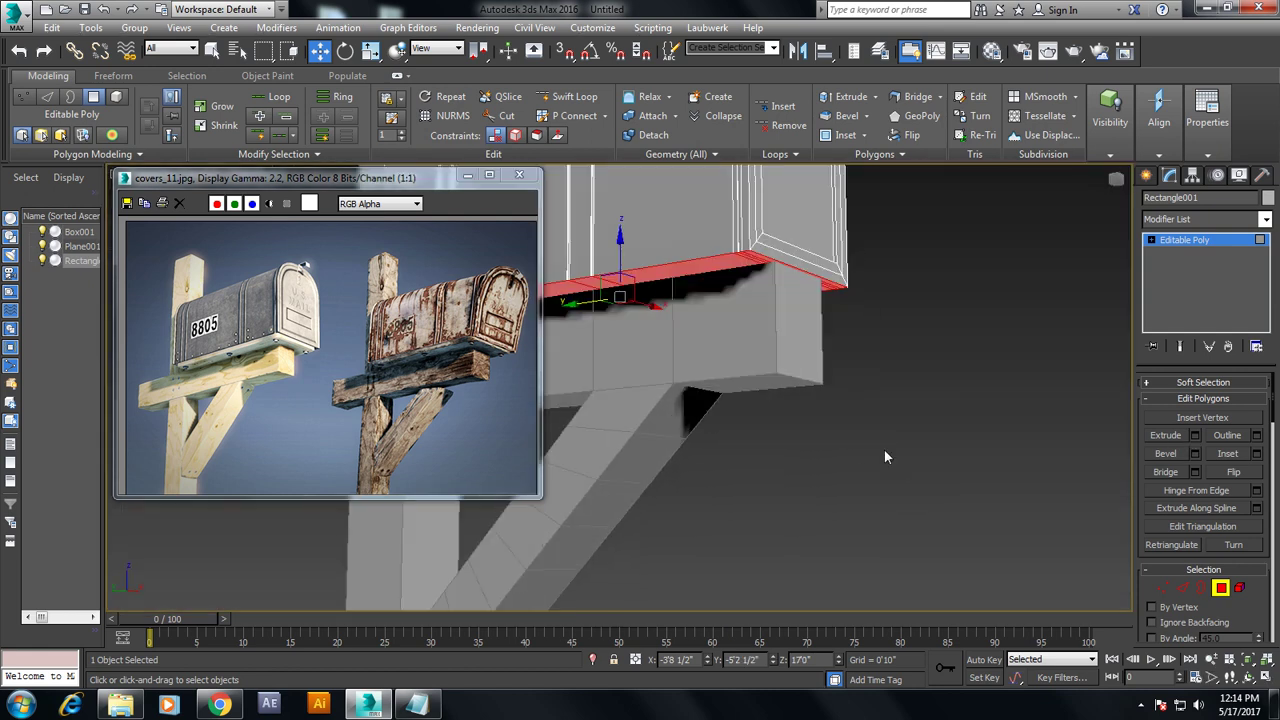
left_click(1196, 436)
left_click_drag(629, 418, 640, 397)
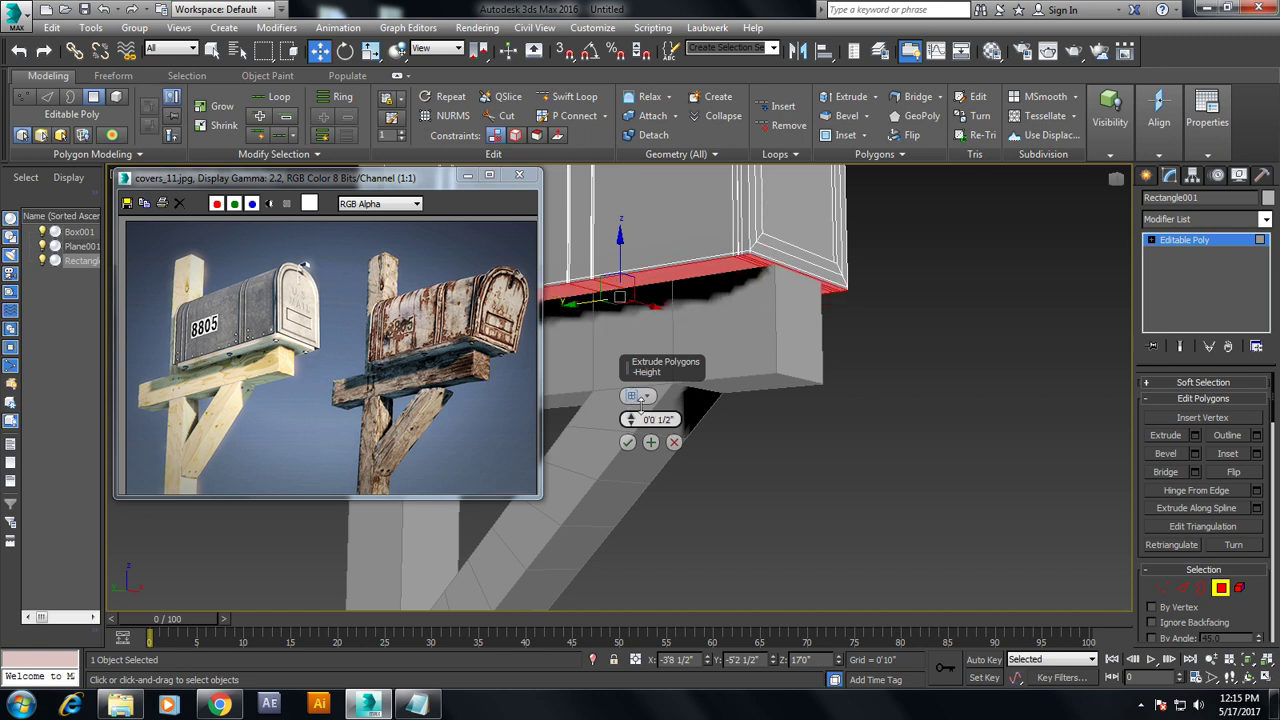
left_click(627, 442)
Lift the whole mailbox slightly on Z so it rests on the crossbar
left_click(1197, 243)
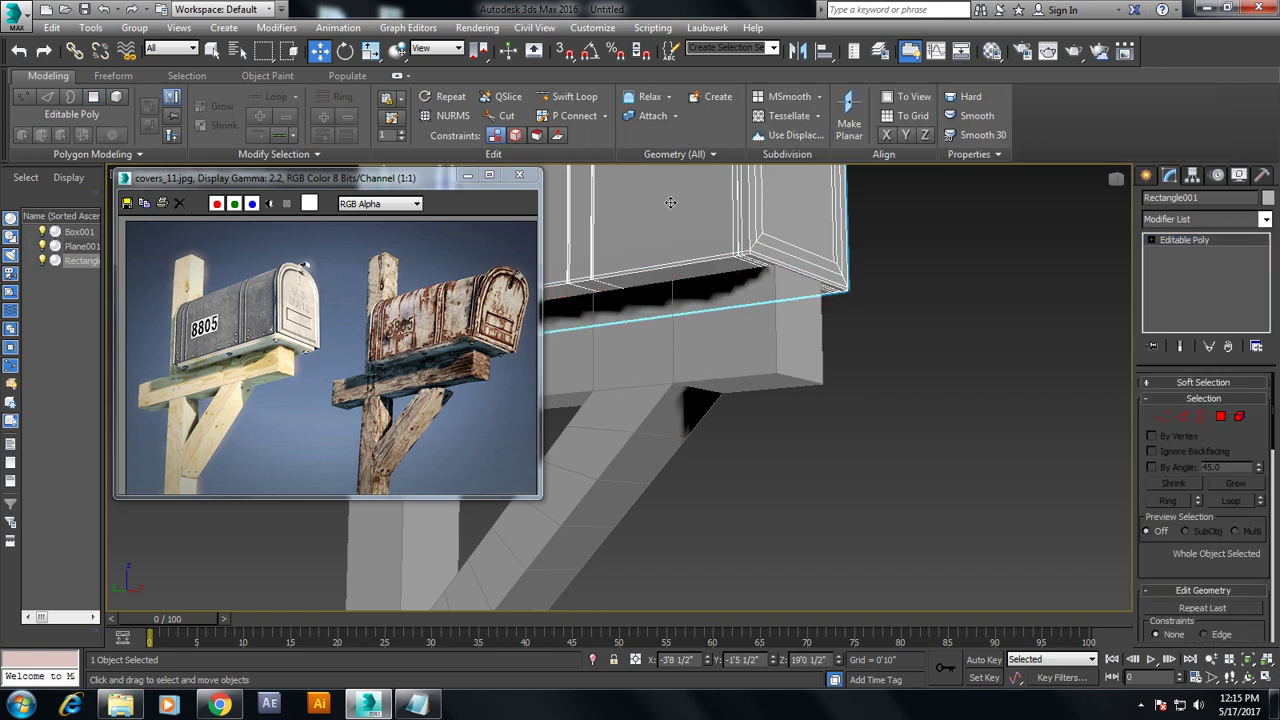
scroll(694, 300, "up", 3)
middle_click_drag(680, 230, 694, 330)
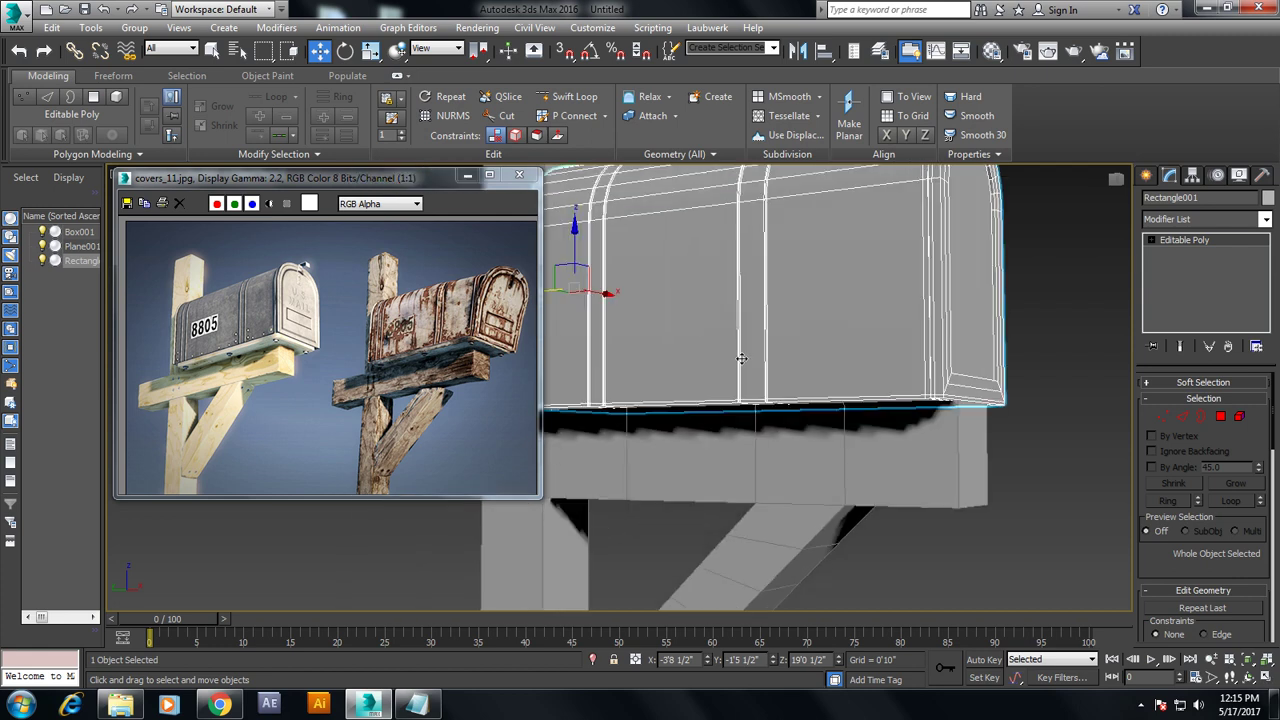
left_click_drag(573, 249, 602, 238)
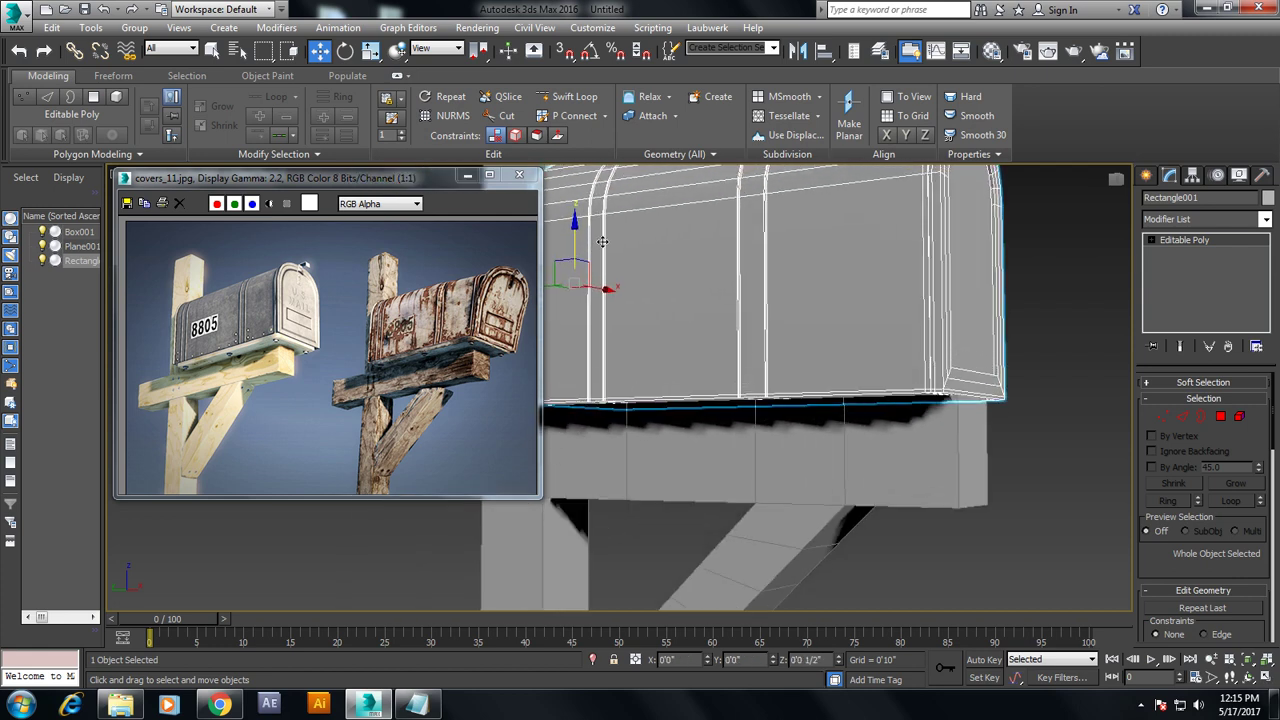
mouse_move(602, 238)
middle_mouse_down("alt")
mouse_move(739, 267)
mouse_move(820, 367)
middle_mouse_up("alt")
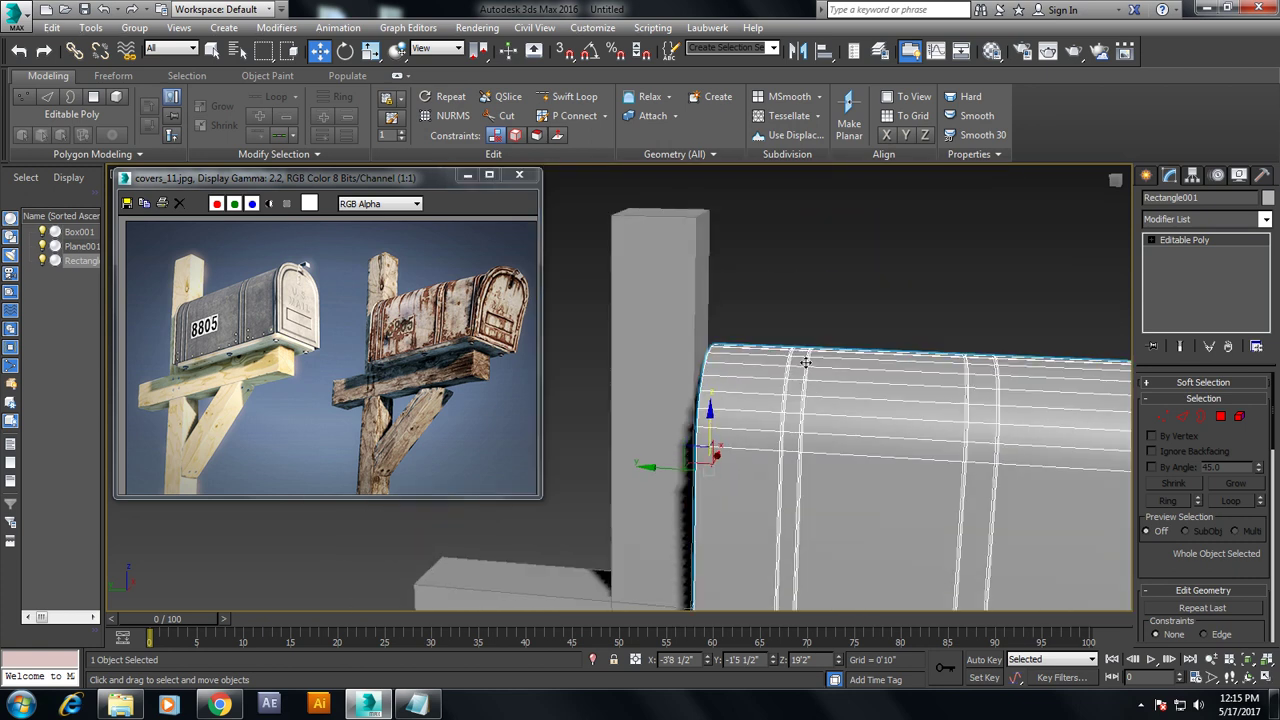
left_click_drag(668, 446, 666, 453)
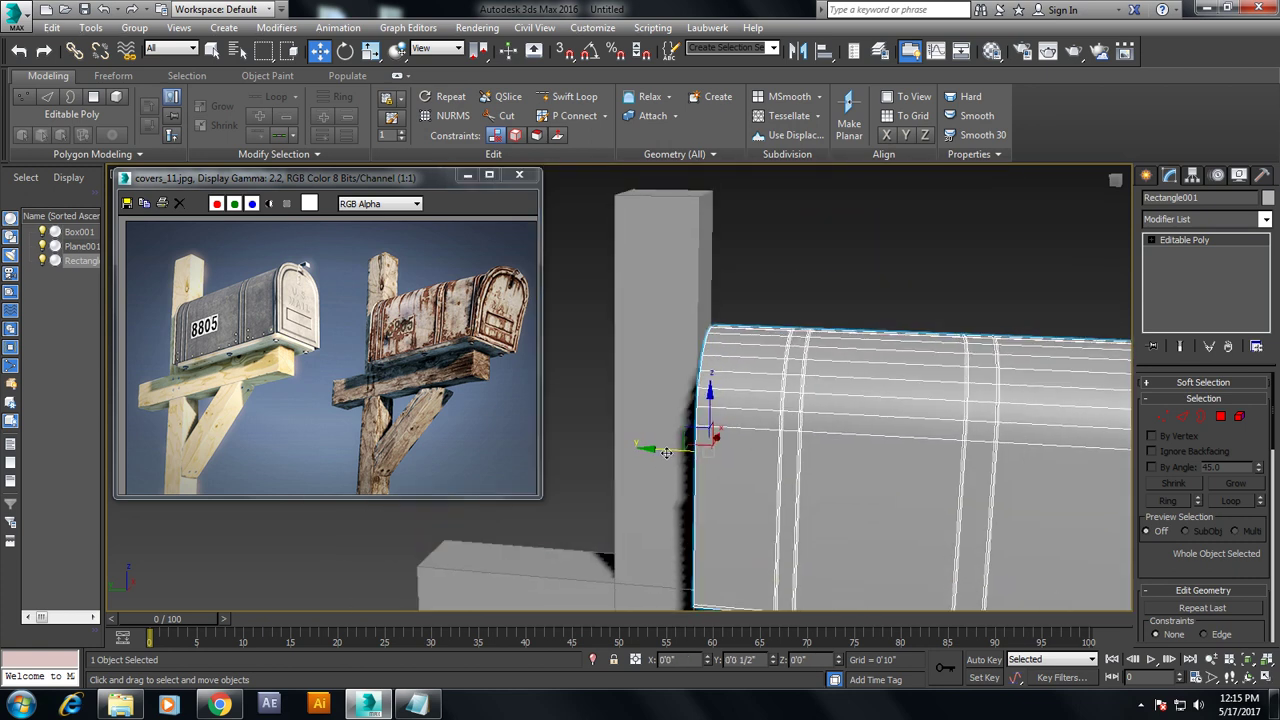
middle_click_drag(666, 453, 820, 483, "alt")
mouse_move(784, 400)
middle_mouse_down("alt")
mouse_move(757, 380)
mouse_move(849, 386)
mouse_move(737, 420)
mouse_move(783, 457)
mouse_move(800, 440)
mouse_move(751, 434)
mouse_move(811, 410)
middle_mouse_up("alt")
scroll(820, 420, "up", 5)
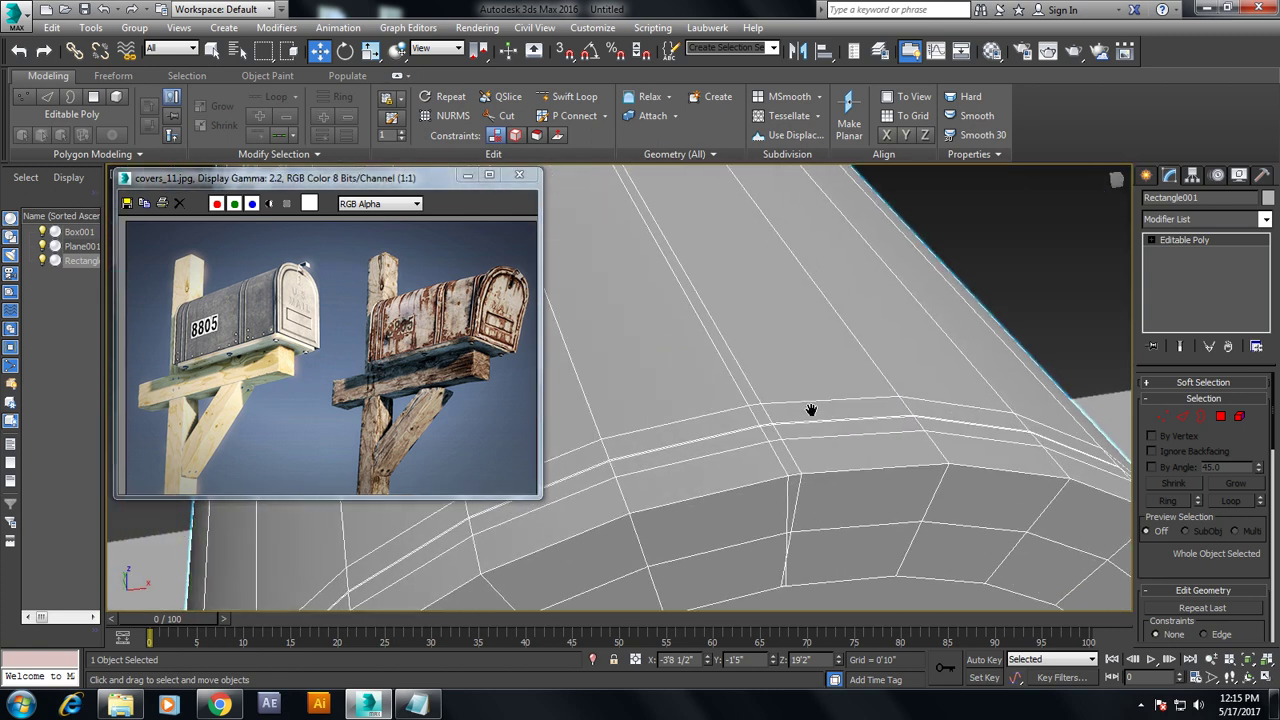
In Polygon mode, select the top polygon on the mailbox's rounded end and frame it
left_click(1220, 416)
left_click(748, 488)
scroll(748, 488, "down", 5)
middle_click_drag(748, 488, 734, 400, "alt")
scroll(774, 548, "up", 4)
middle_click_drag(774, 548, 926, 463, "alt")
scroll(911, 438, "down", 8)
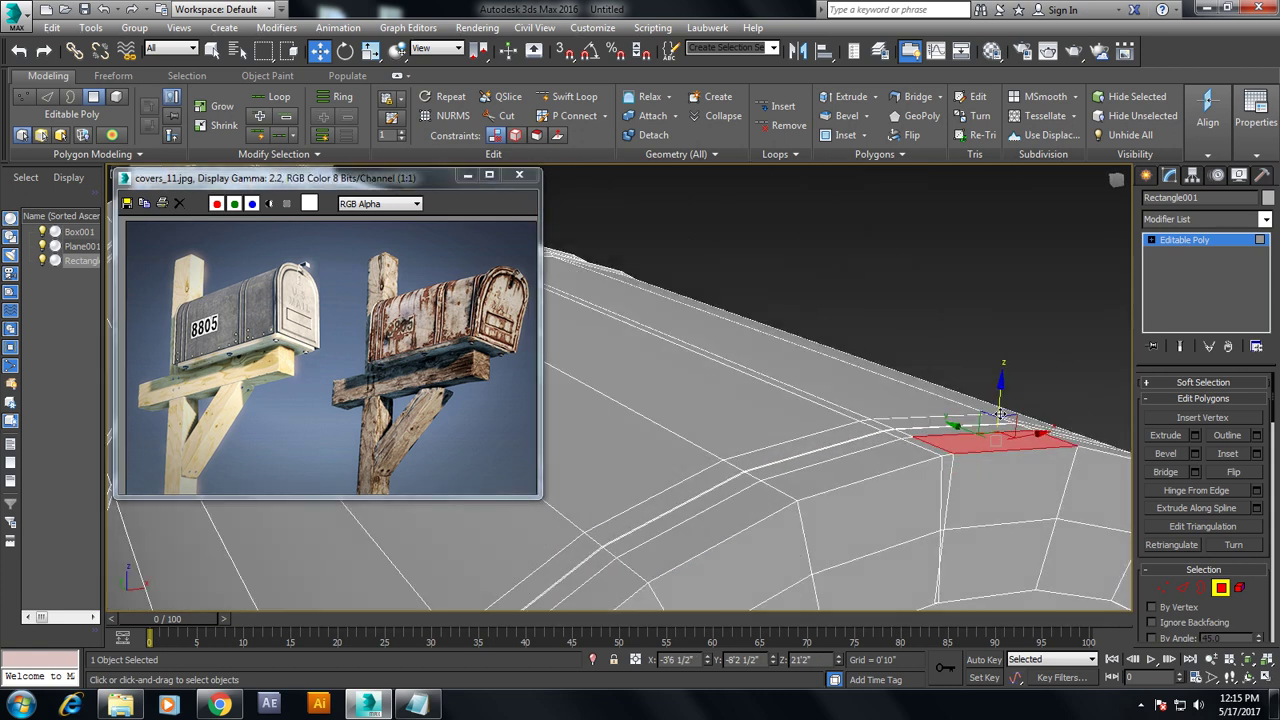
scroll(936, 443, "up", 5)
scroll(900, 425, "down", 2)
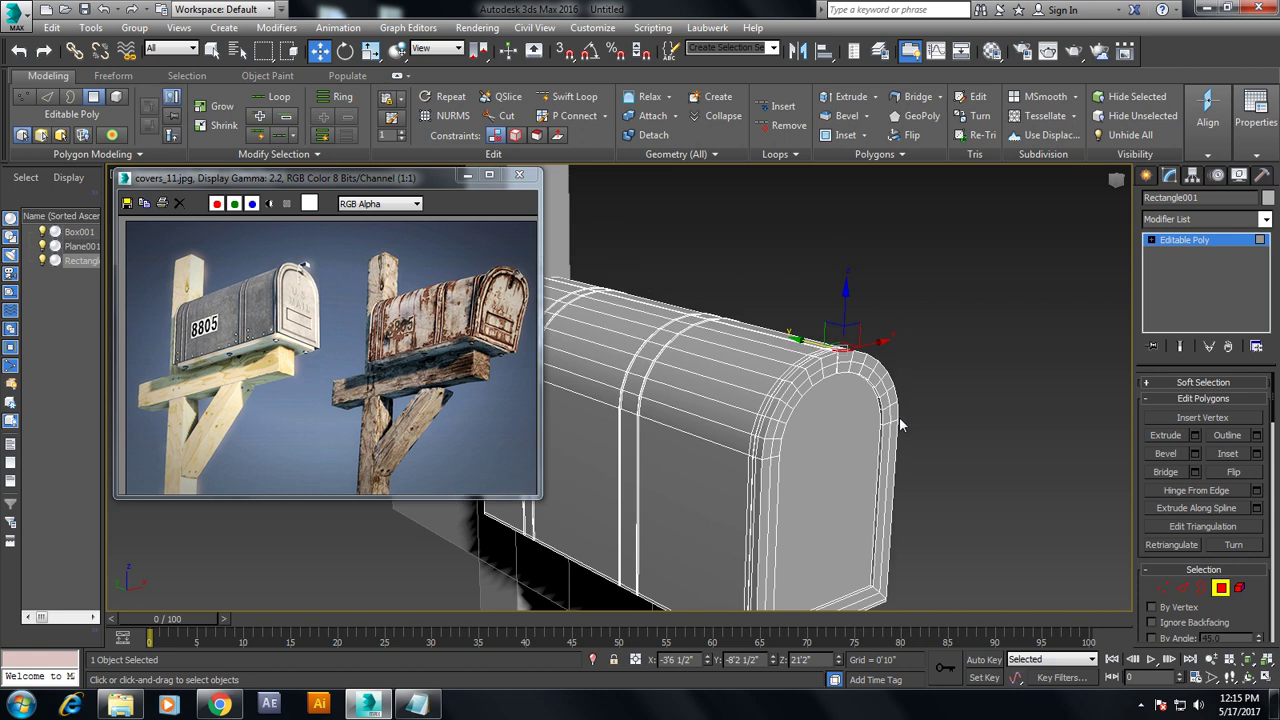
mouse_move(888, 400)
middle_mouse_down("alt")
mouse_move(837, 371)
mouse_move(866, 487)
middle_mouse_up("alt")
key("z")
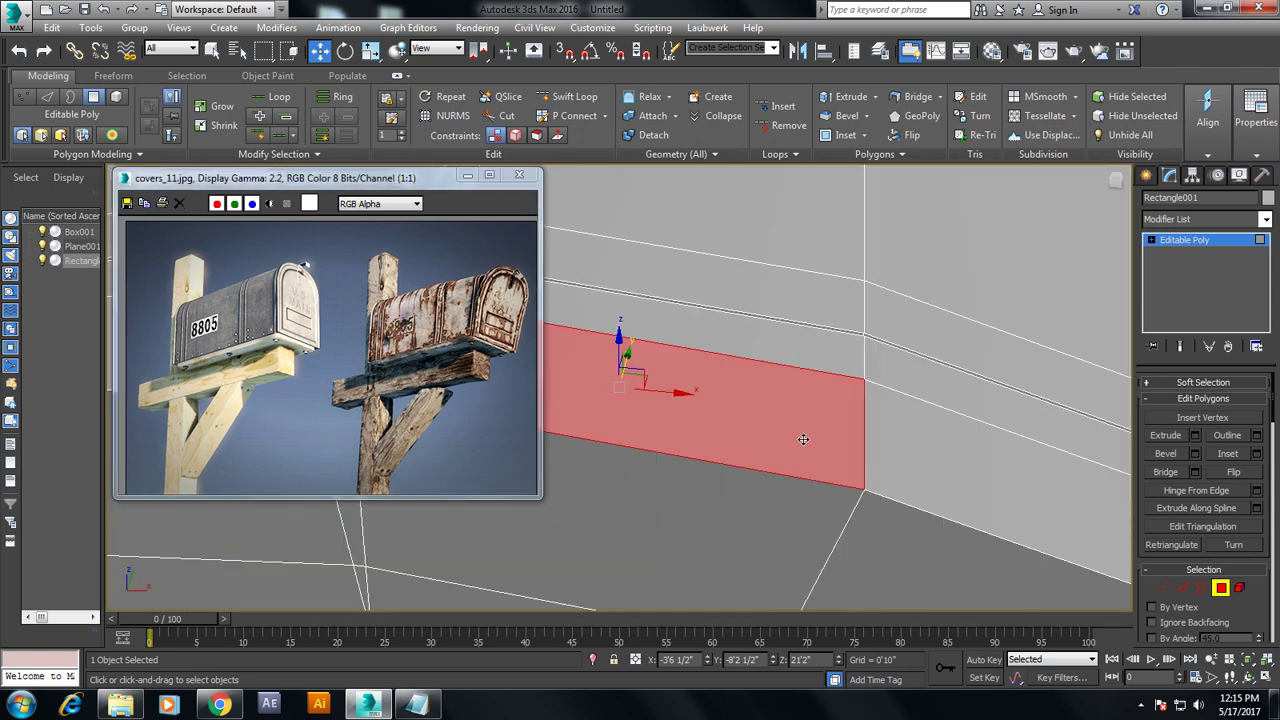
middle_click_drag(943, 429, 830, 394, "alt")
scroll(916, 430, "down", 3)
scroll(830, 394, "down", 4)
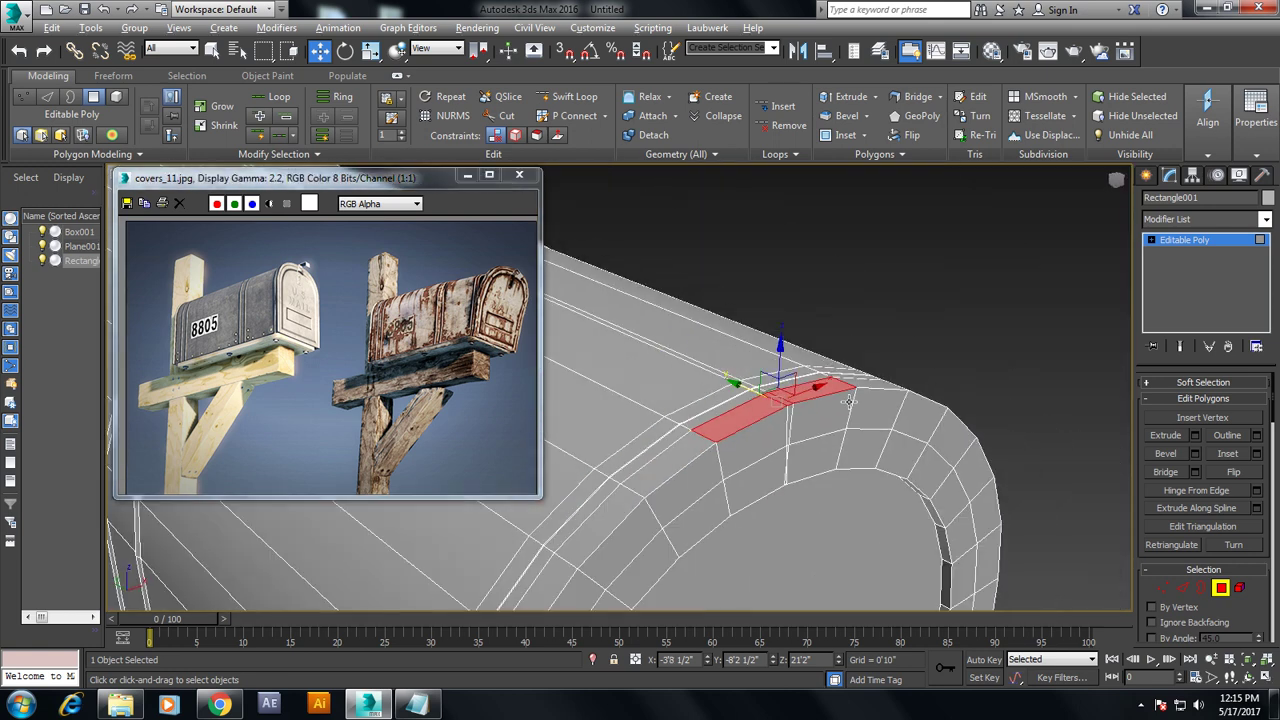
scroll(830, 394, "up", 2)
Extrude that polygon 0'8" into an upright and flatten its top face on Z
left_click(1196, 436)
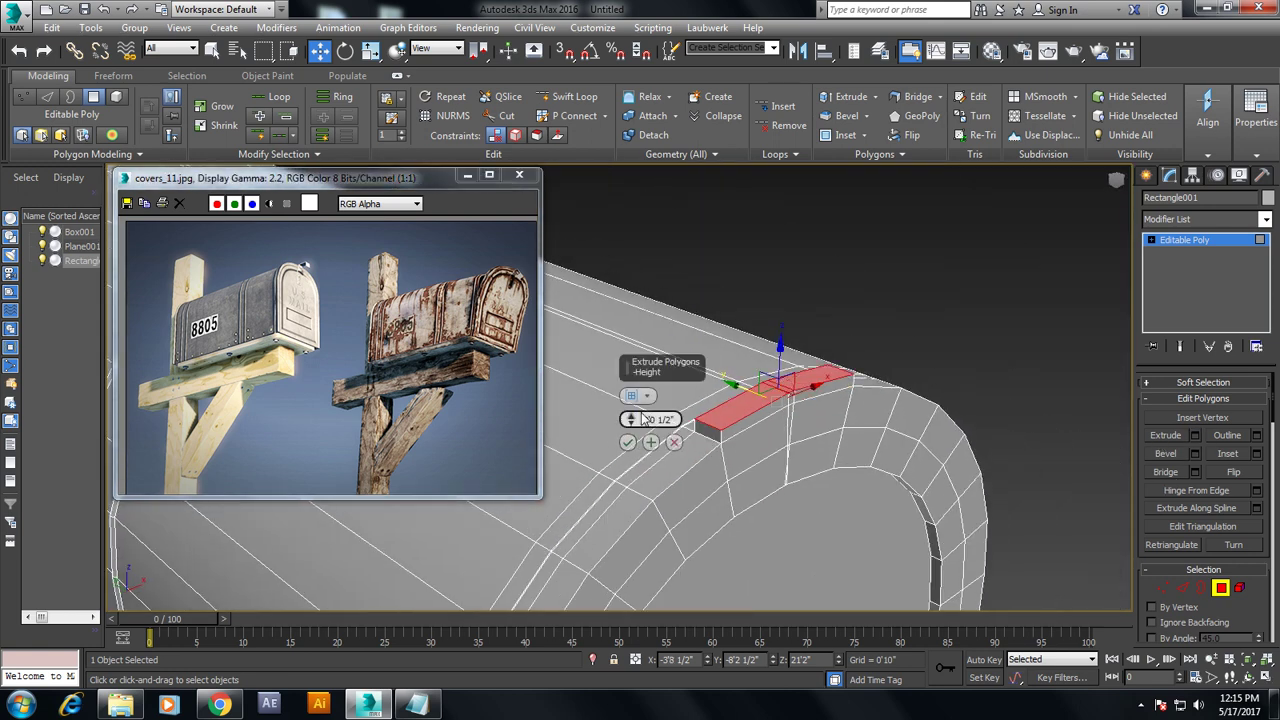
left_click_drag(630, 397, 765, 387)
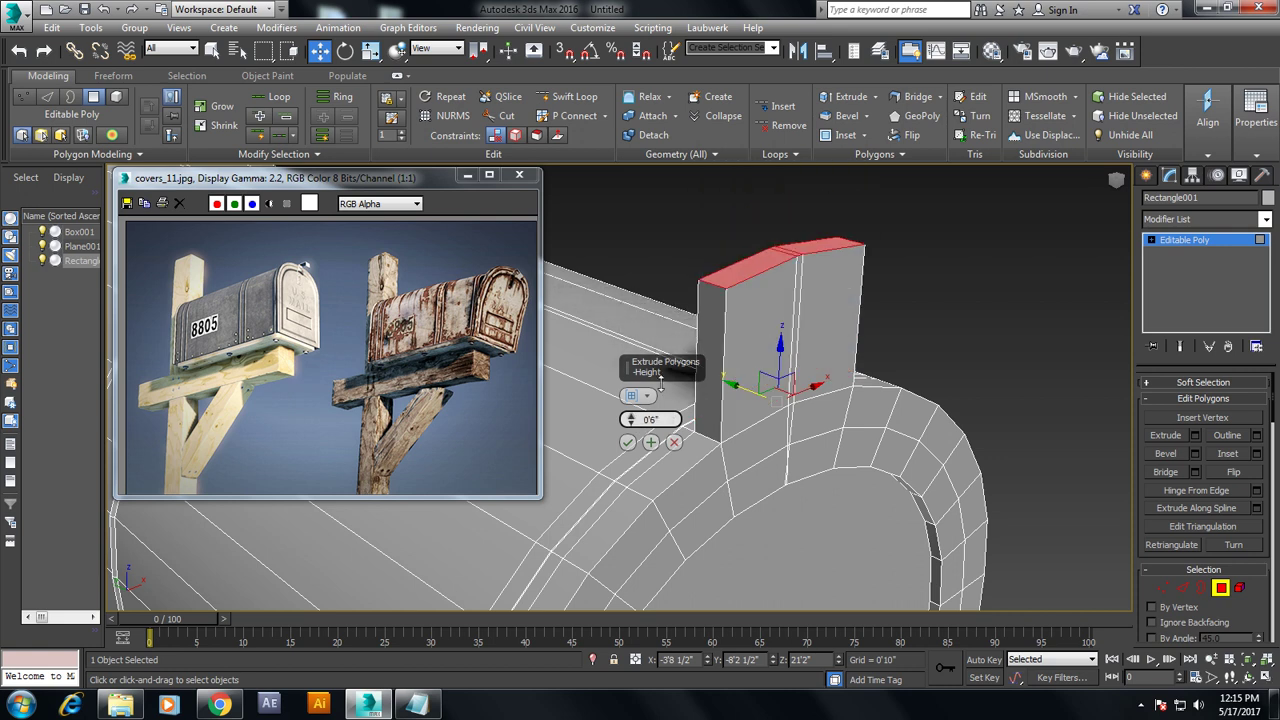
middle_click_drag(765, 387, 907, 369, "alt")
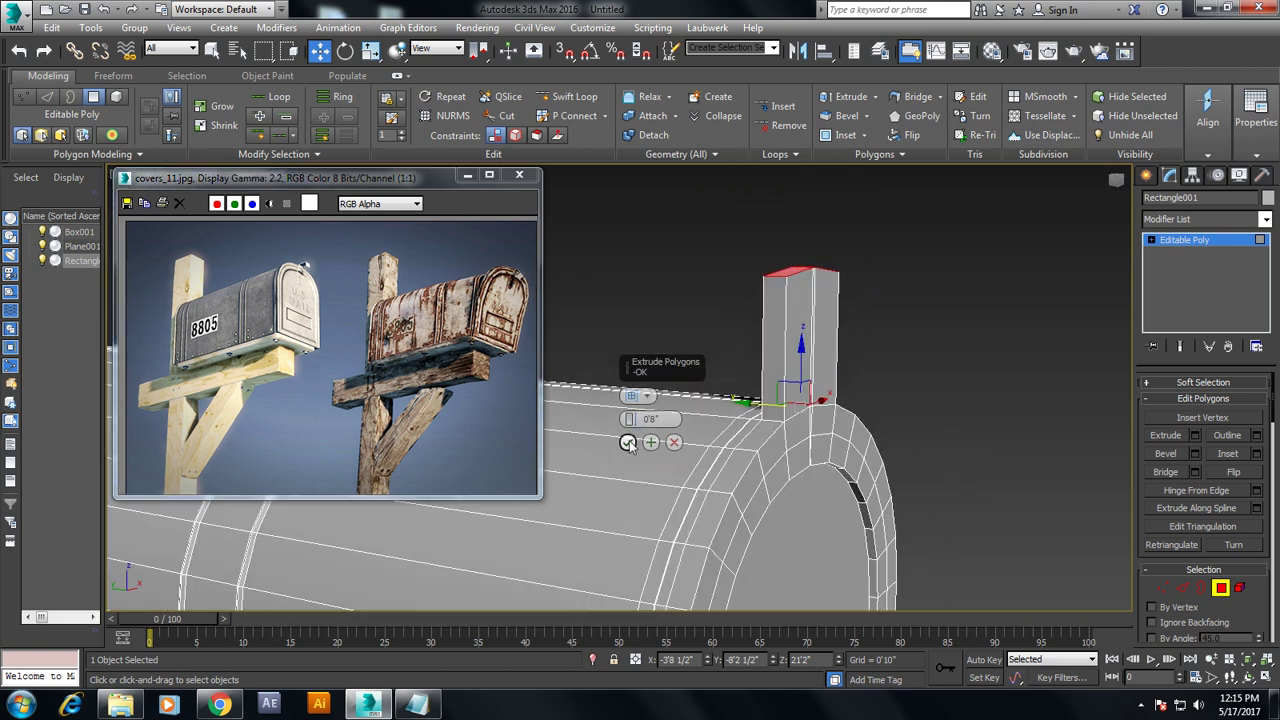
left_click(627, 441)
key("r")
left_click_drag(810, 200, 827, 568)
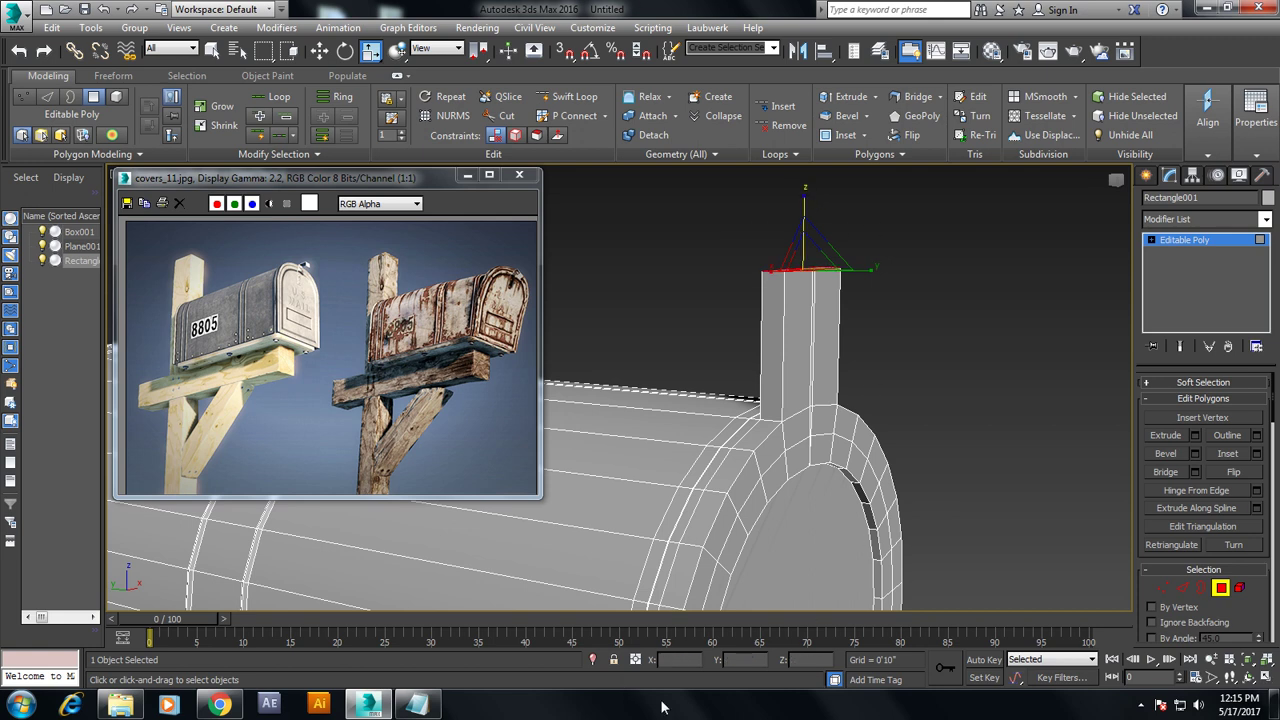
Select the upright's thin top polygon in the enlarged Front view
left_click(590, 100)
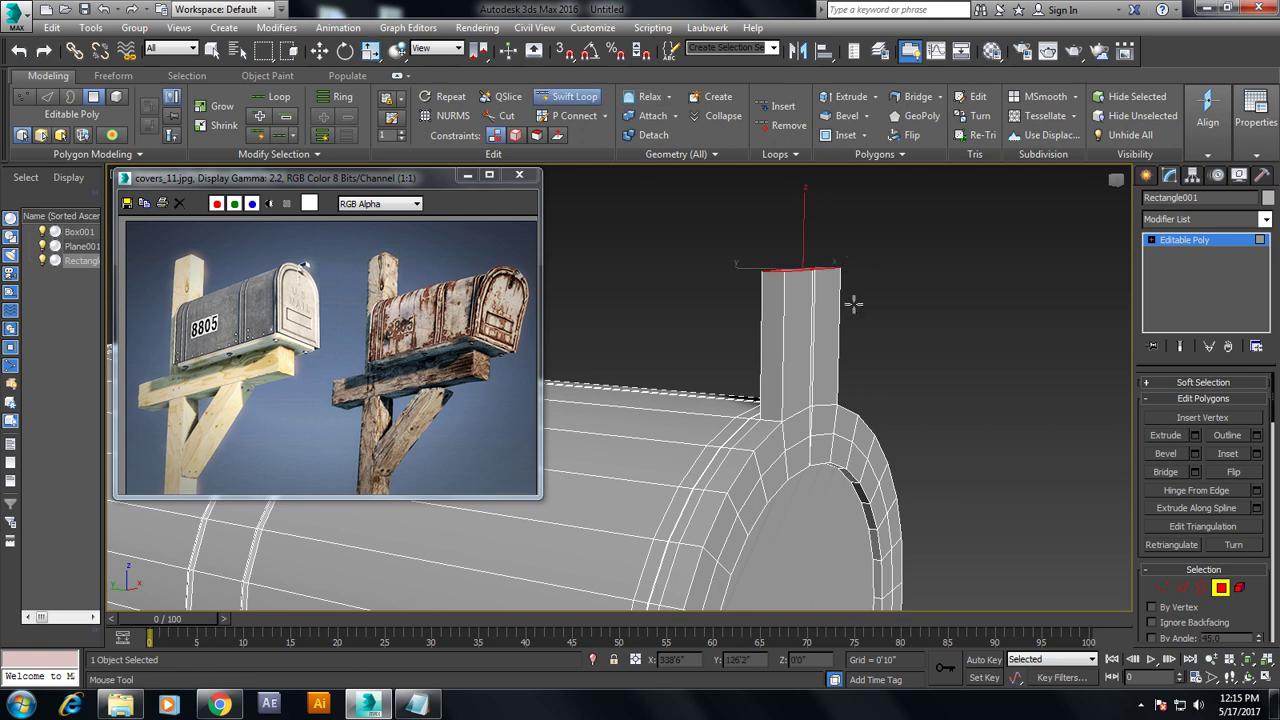
key("w")
key("alt+w")
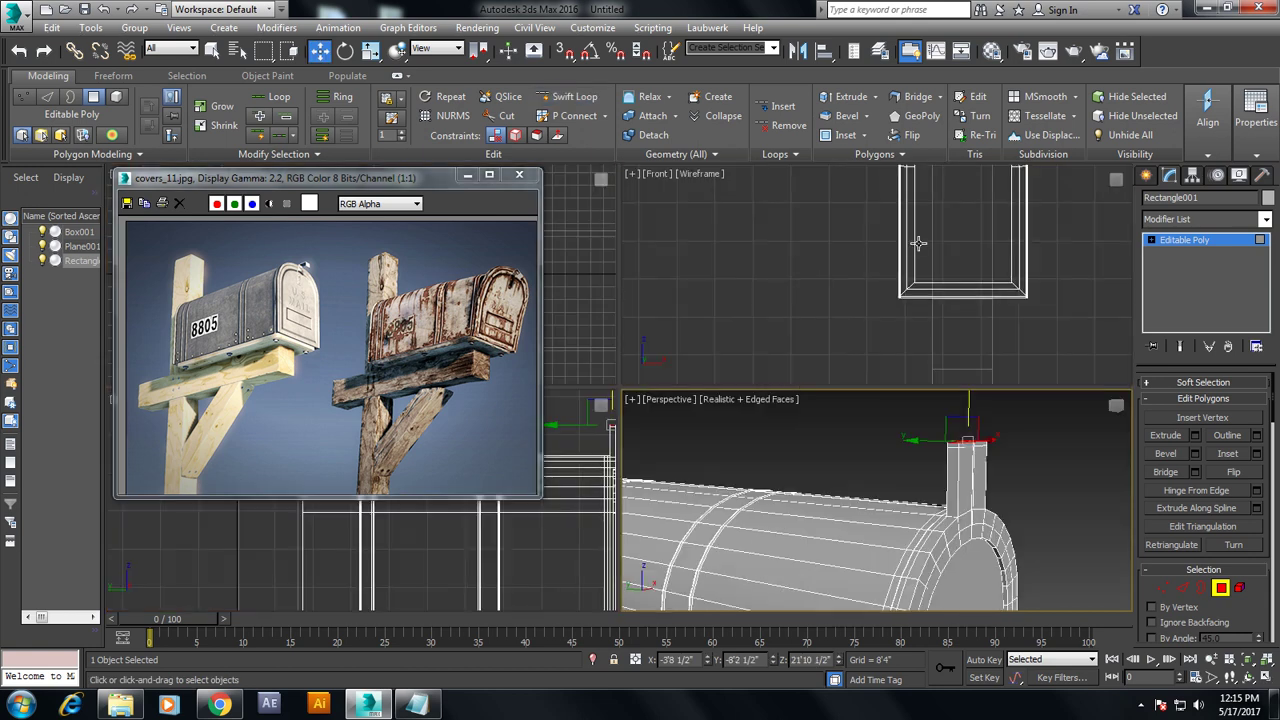
scroll(918, 250, "up", 3)
key("alt+w")
scroll(860, 366, "up", 3)
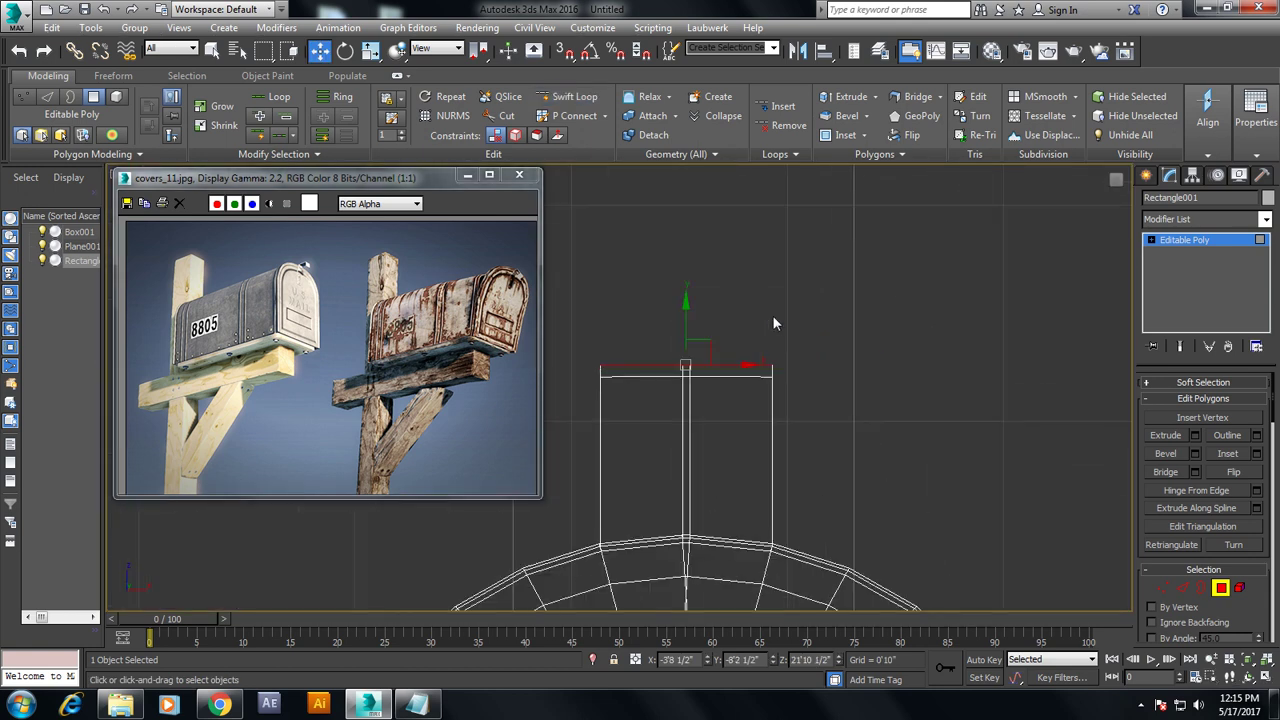
scroll(860, 366, "up", 2)
left_click_drag(704, 352, 931, 367)
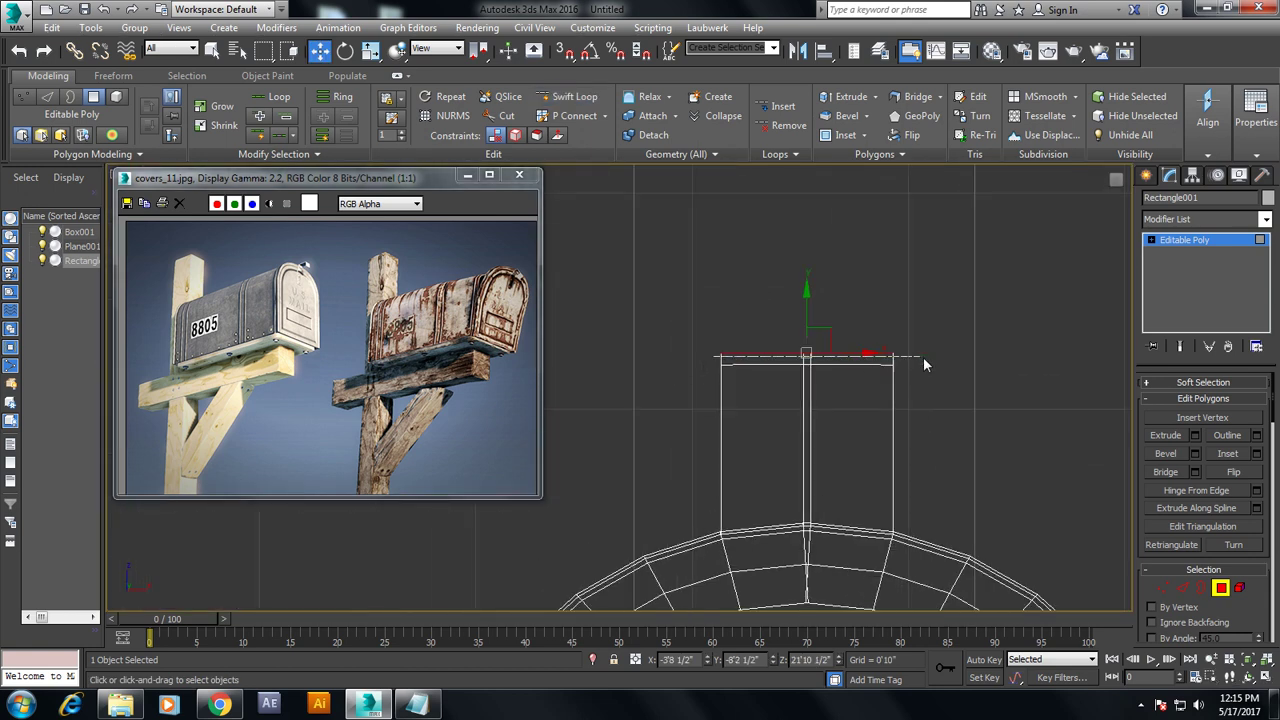
key("alt+w")
key("alt+w")
scroll(930, 462, "up", 2)
middle_click_drag(725, 343, 647, 311, "alt")
Extrude the upright's top polygon sideways into a short horizontal cap
mouse_move(667, 403)
middle_mouse_down("alt")
mouse_move(721, 400)
mouse_move(625, 389)
mouse_move(711, 351)
mouse_move(620, 302)
middle_mouse_up("alt")
middle_click_drag(675, 385, 770, 392, "alt")
left_click(1195, 436)
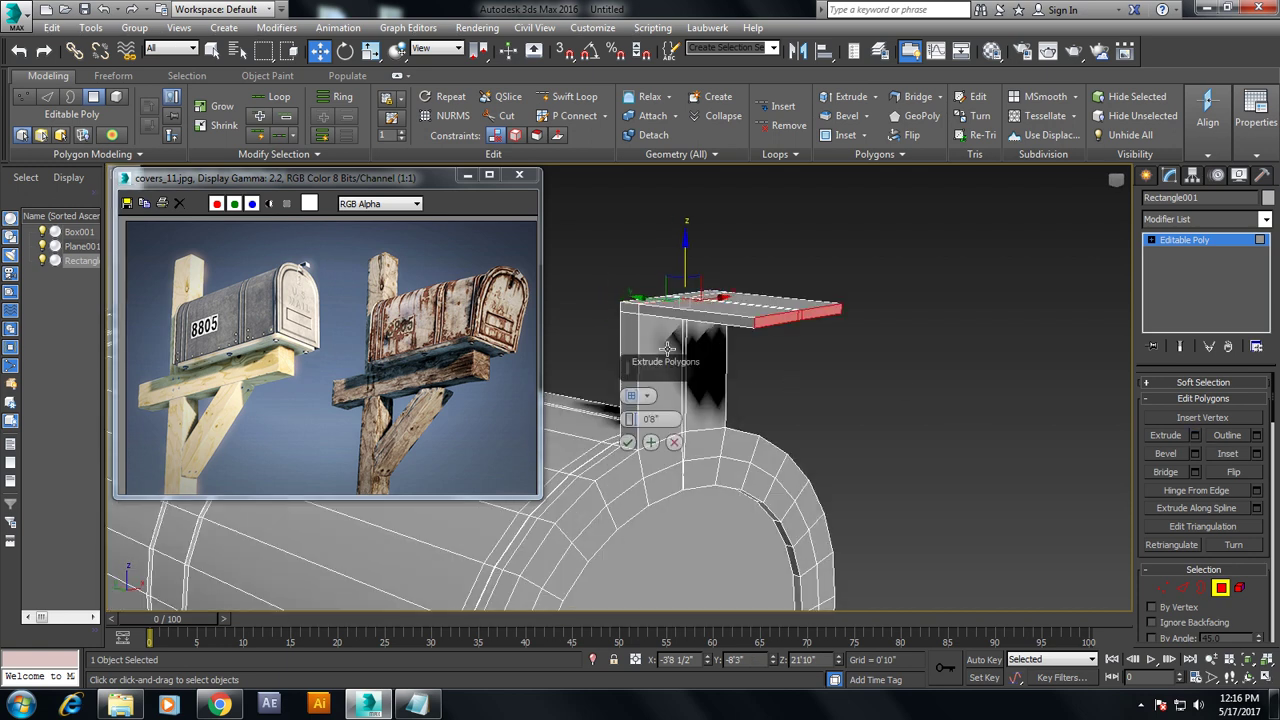
left_click_drag(630, 419, 639, 446)
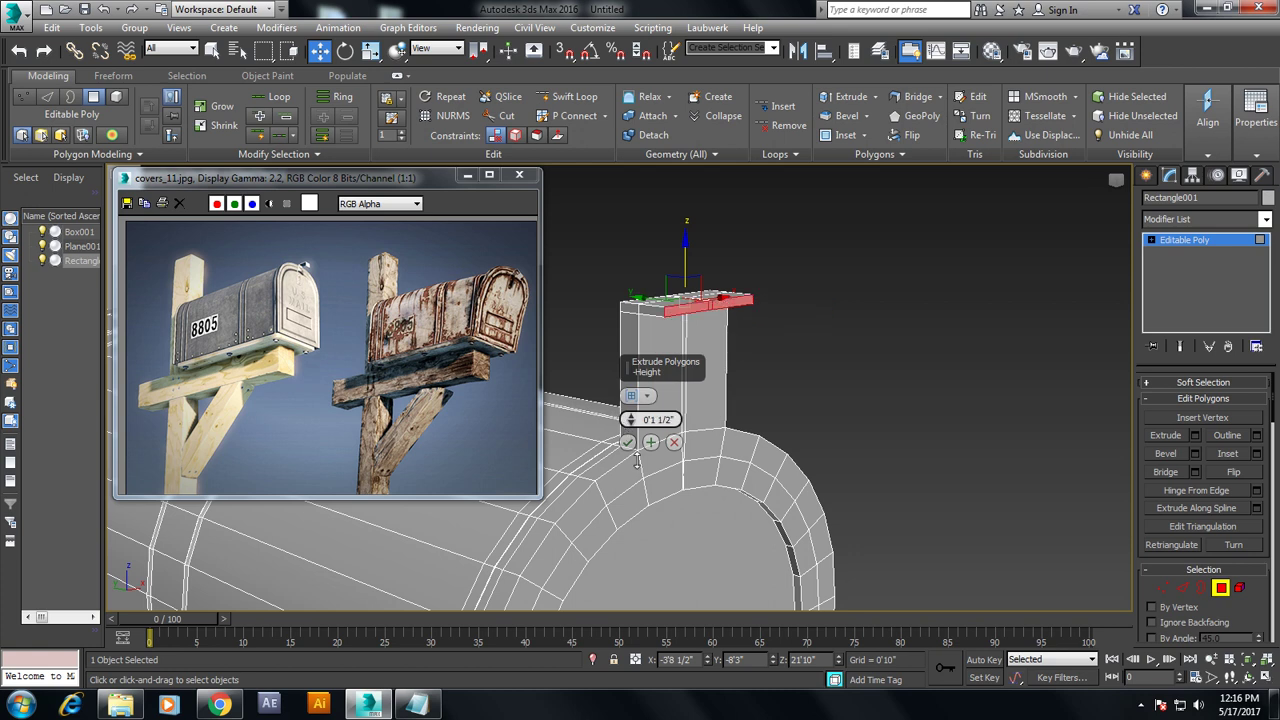
left_click(628, 442)
scroll(876, 408, "down", 5)
mouse_move(876, 408)
middle_mouse_down("alt")
mouse_move(808, 370)
mouse_move(681, 214)
middle_mouse_up("alt")
scroll(808, 370, "up", 5)
Lower the cap's vertices to hook the bracket, then exit sub-object mode
key("1")
scroll(808, 370, "down", 3)
left_click_drag(681, 214, 867, 279)
left_click_drag(788, 224, 789, 282)
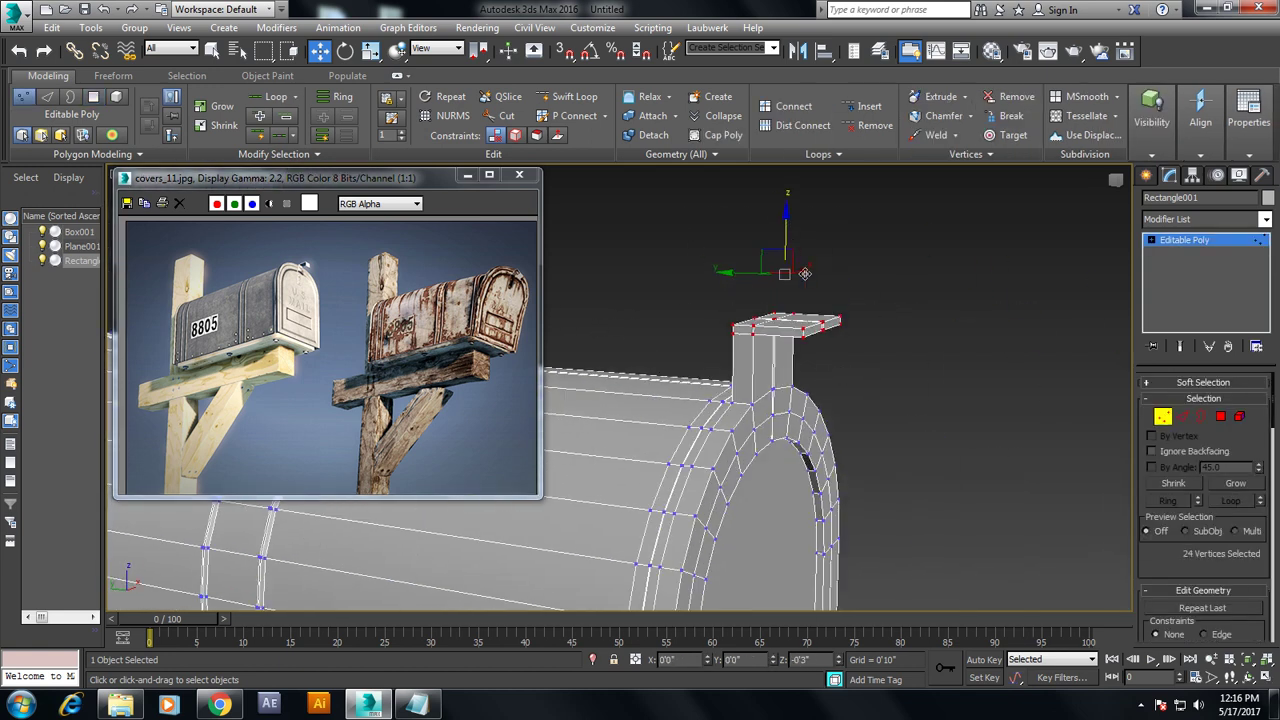
middle_click_drag(789, 282, 880, 333, "alt")
mouse_move(845, 300)
left_mouse_down()
mouse_move(781, 343)
mouse_move(975, 302)
left_mouse_up()
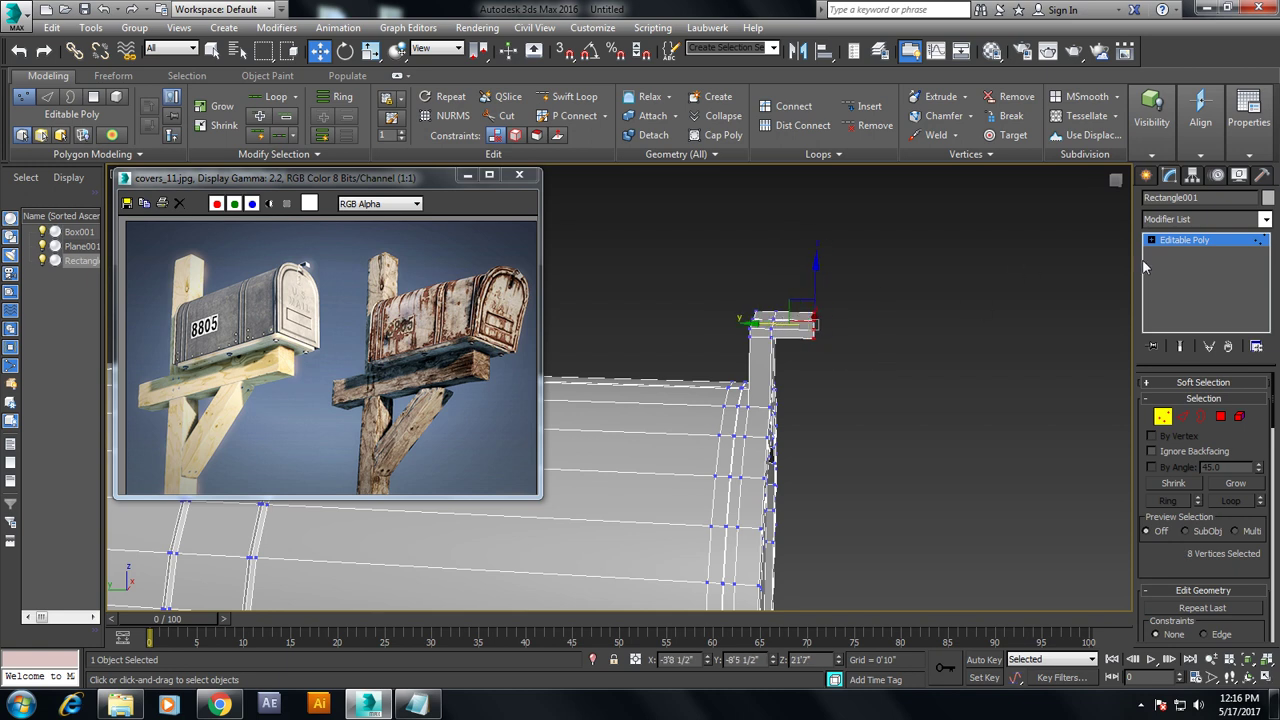
left_click(1173, 241)
scroll(984, 345, "down", 5)
middle_click_drag(894, 386, 832, 405, "alt")
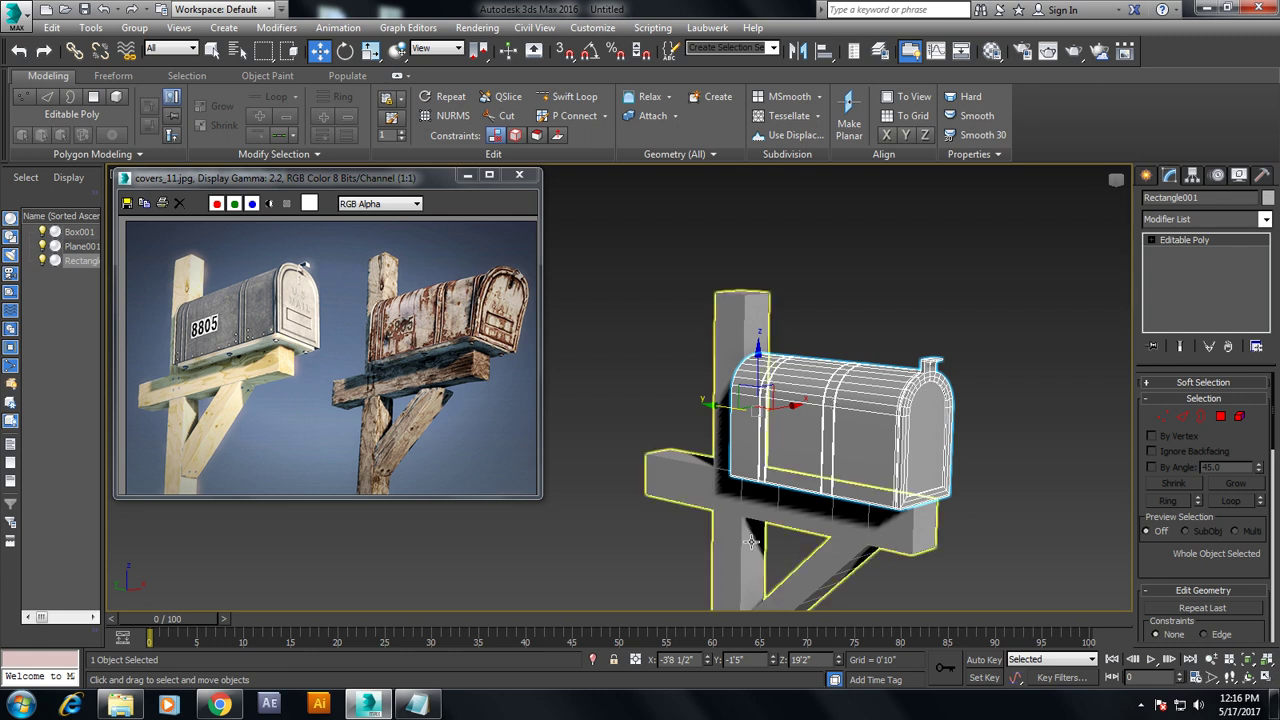
Draw a Standard Primitives sphere with Hemisphere 0.5 on the mailbox's front end
scroll(796, 487, "up", 2)
scroll(796, 487, "up", 3)
middle_click_drag(794, 487, 1050, 497, "alt")
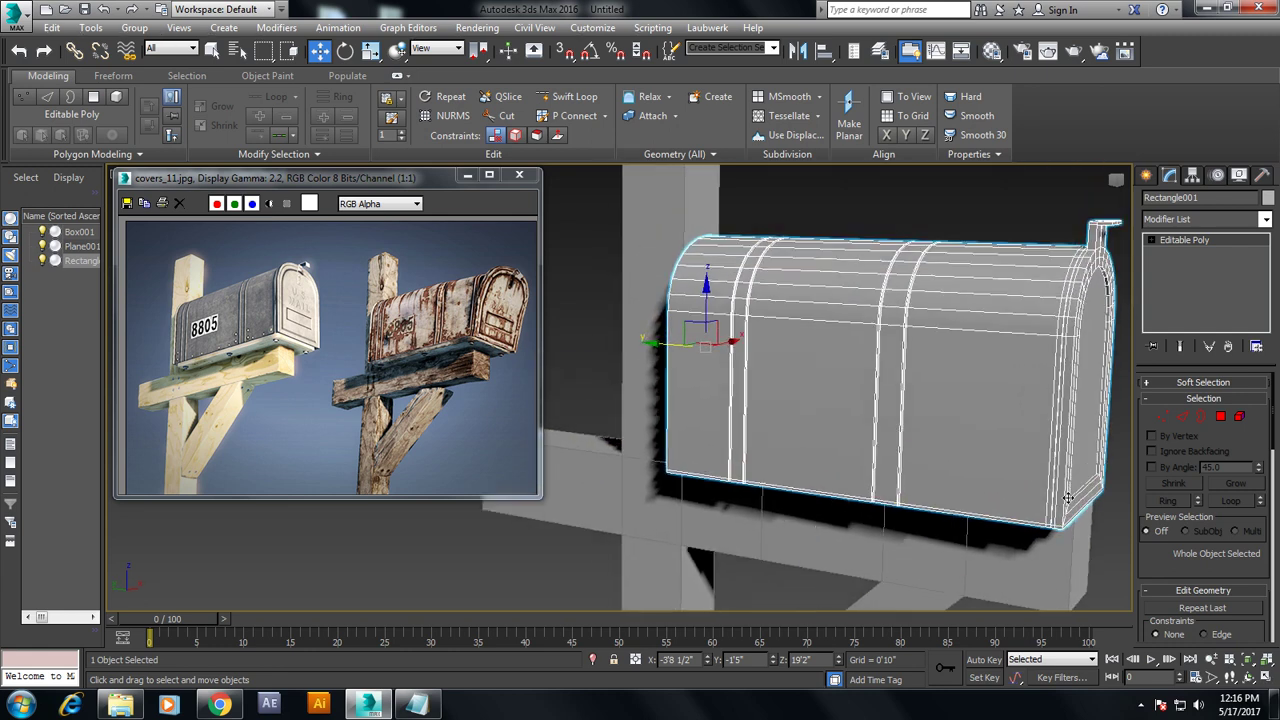
left_click(1147, 178)
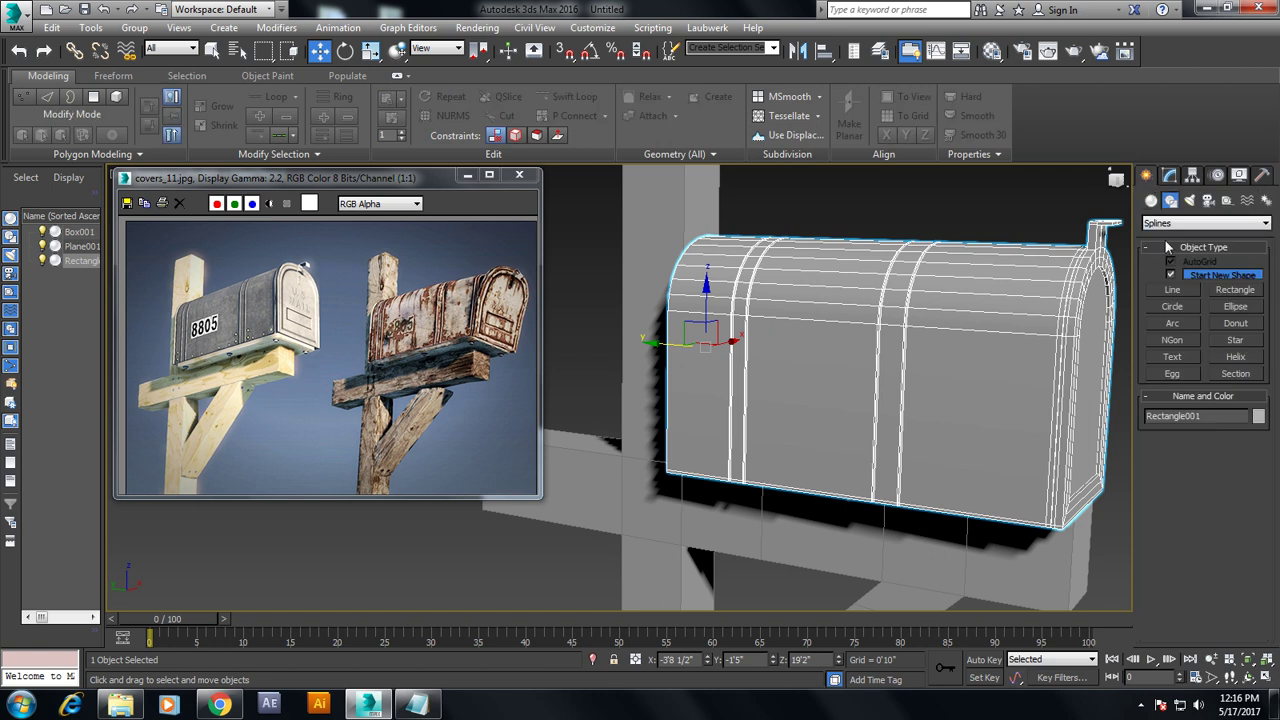
left_click(1152, 201)
left_click(1173, 293)
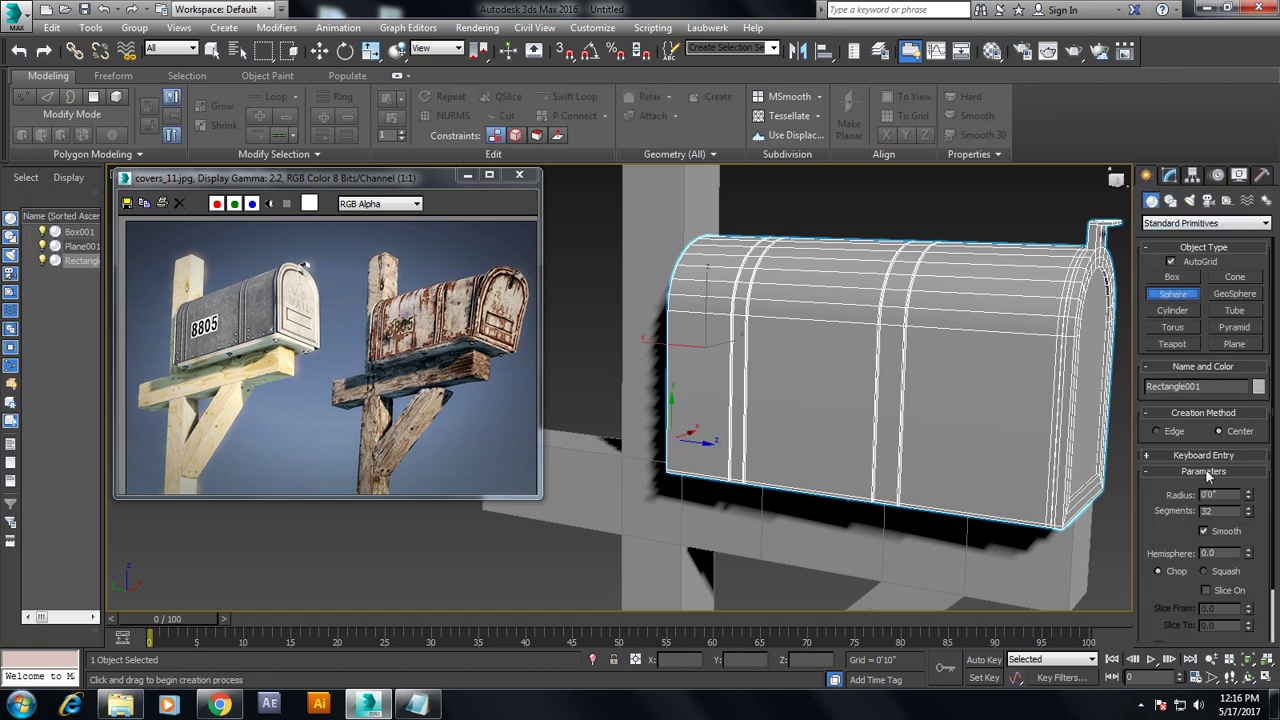
left_click(1238, 552)
type("0.5")
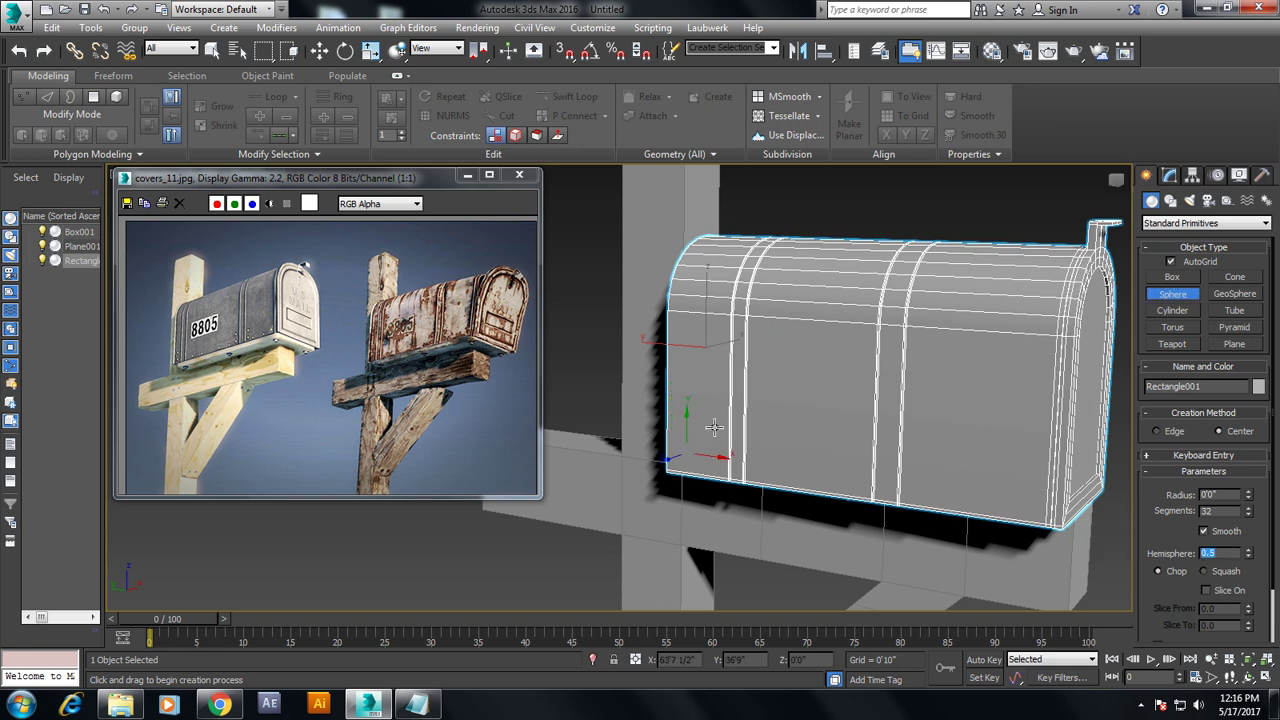
left_click_drag(697, 437, 699, 455)
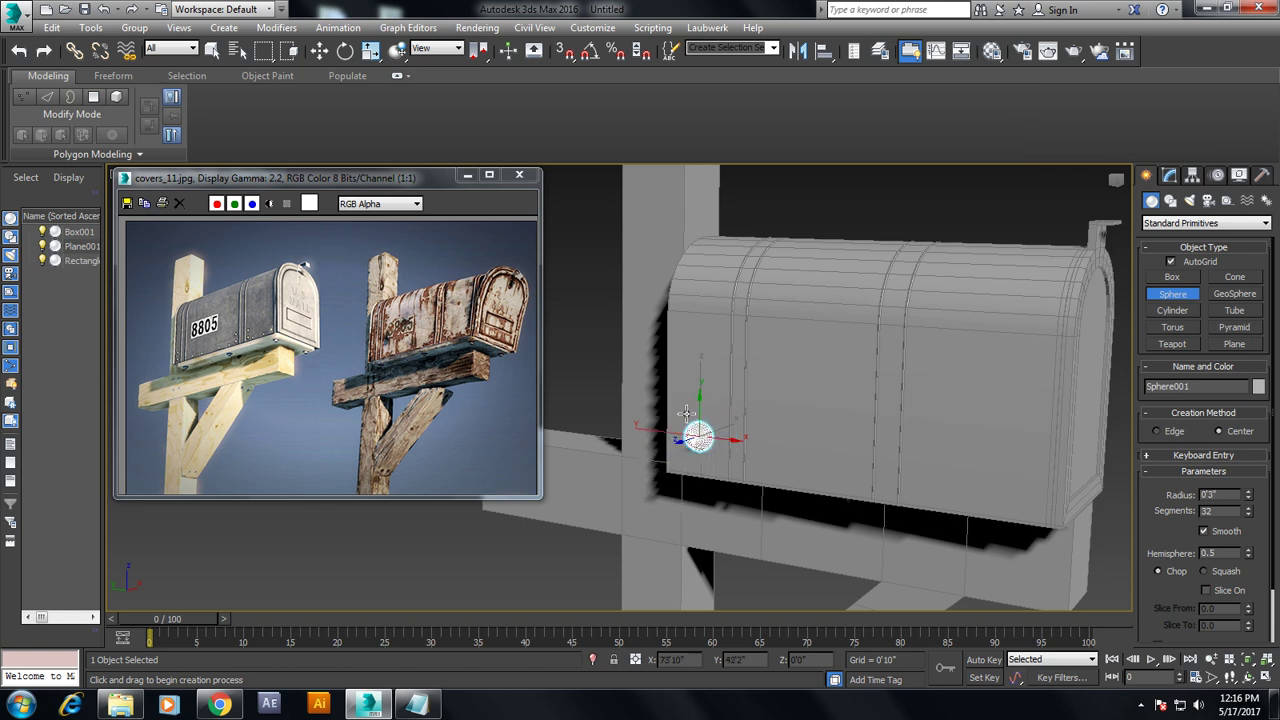
Isolate the half-sphere and reduce its segments from 32 to 6
left_click_drag(699, 455, 697, 446)
key("w")
key("alt+q")
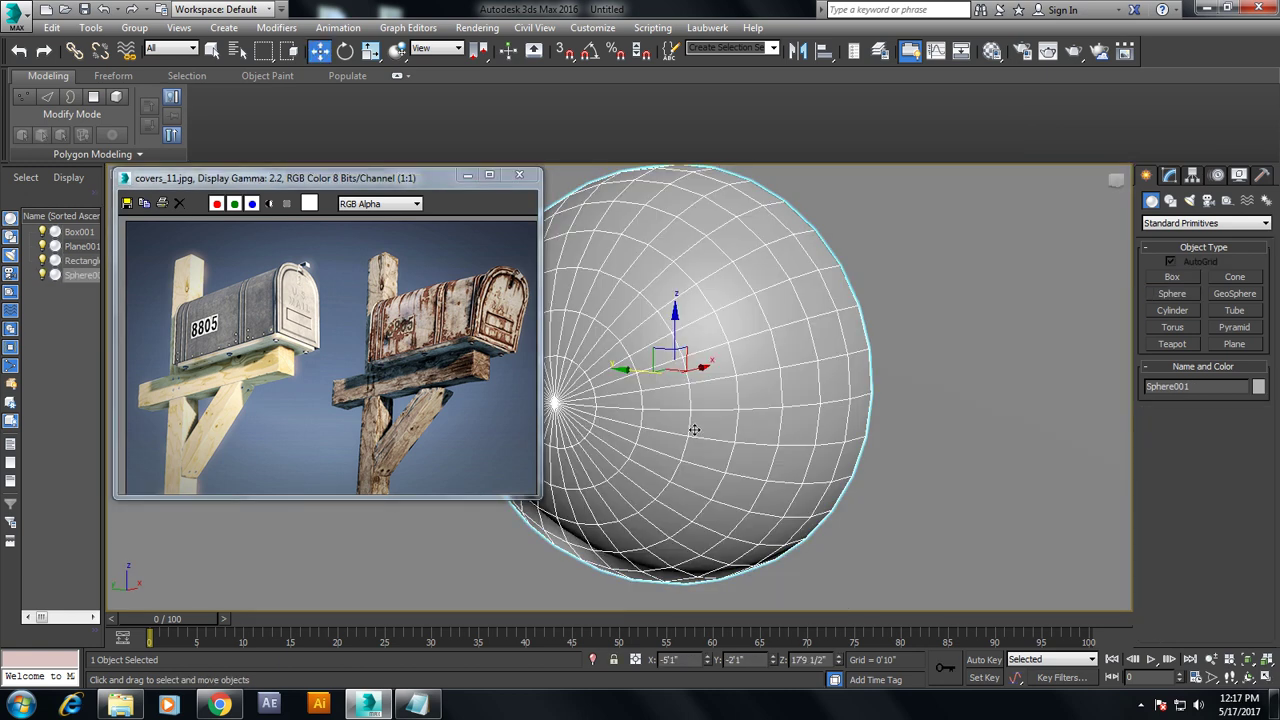
left_click(1170, 174)
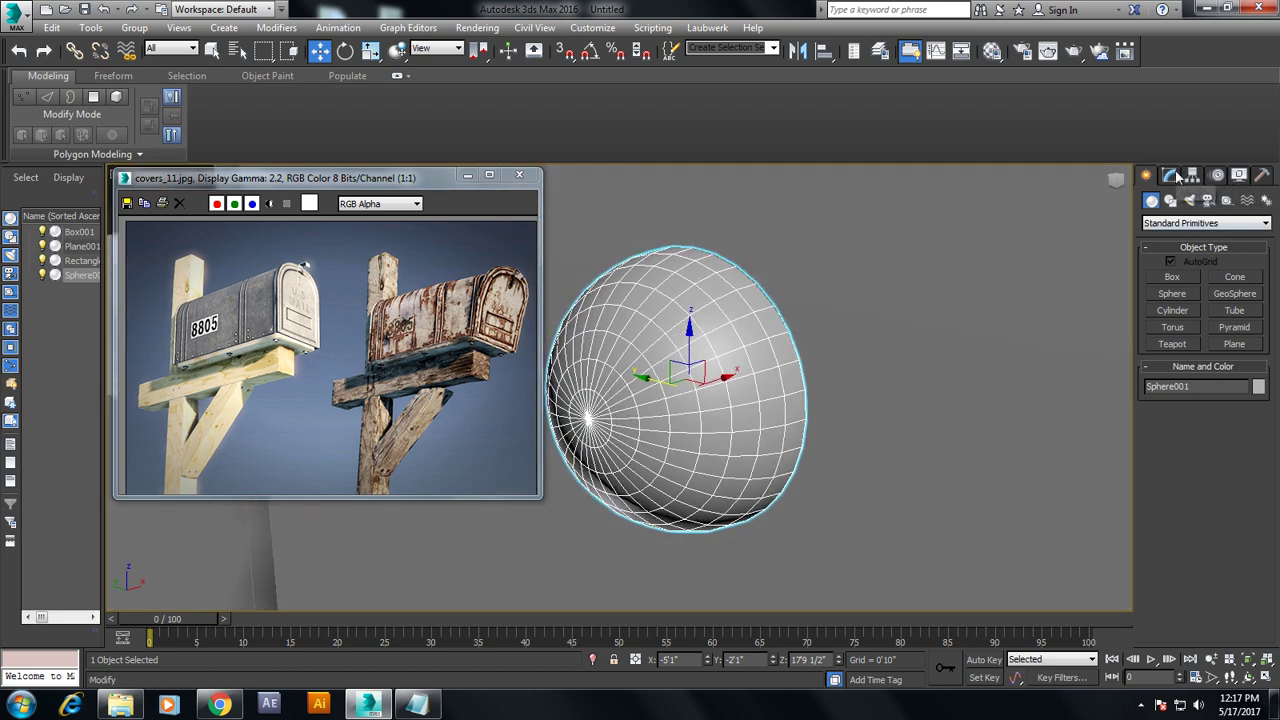
left_click_drag(1251, 424, 1257, 443)
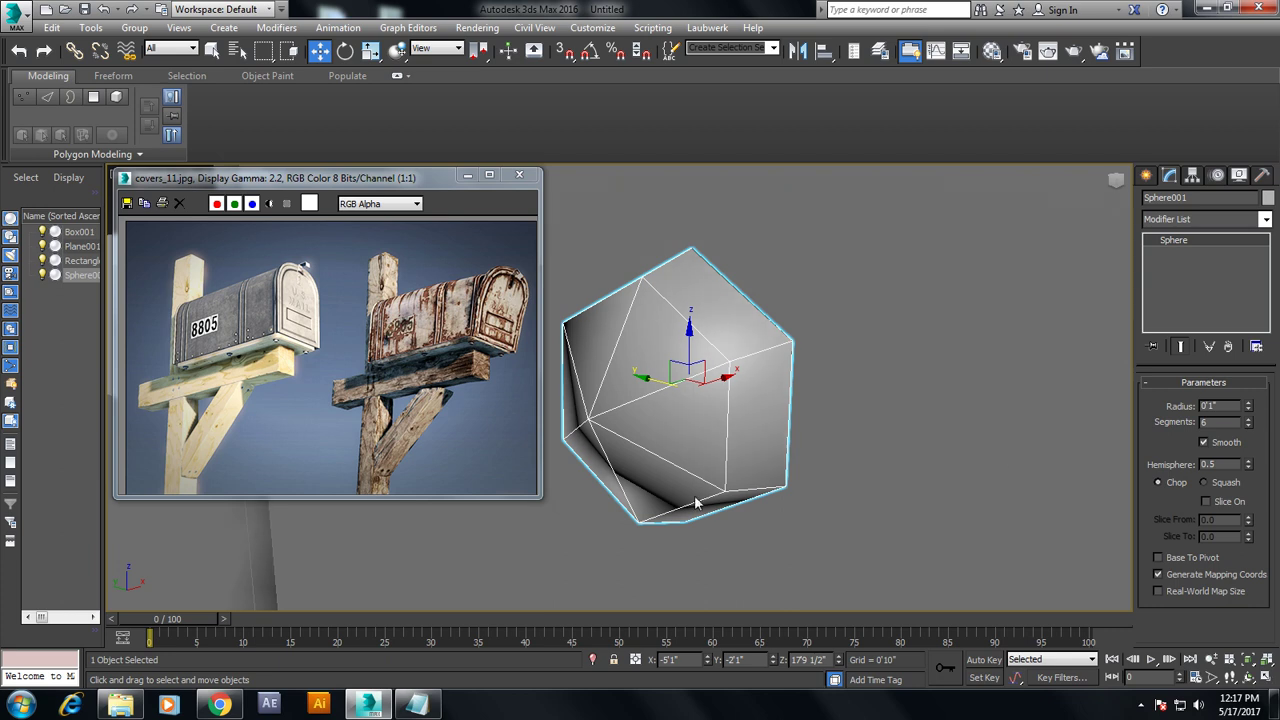
Scale the sphere down to a small rivet and move it to the mailbox's bottom edge
key("r")
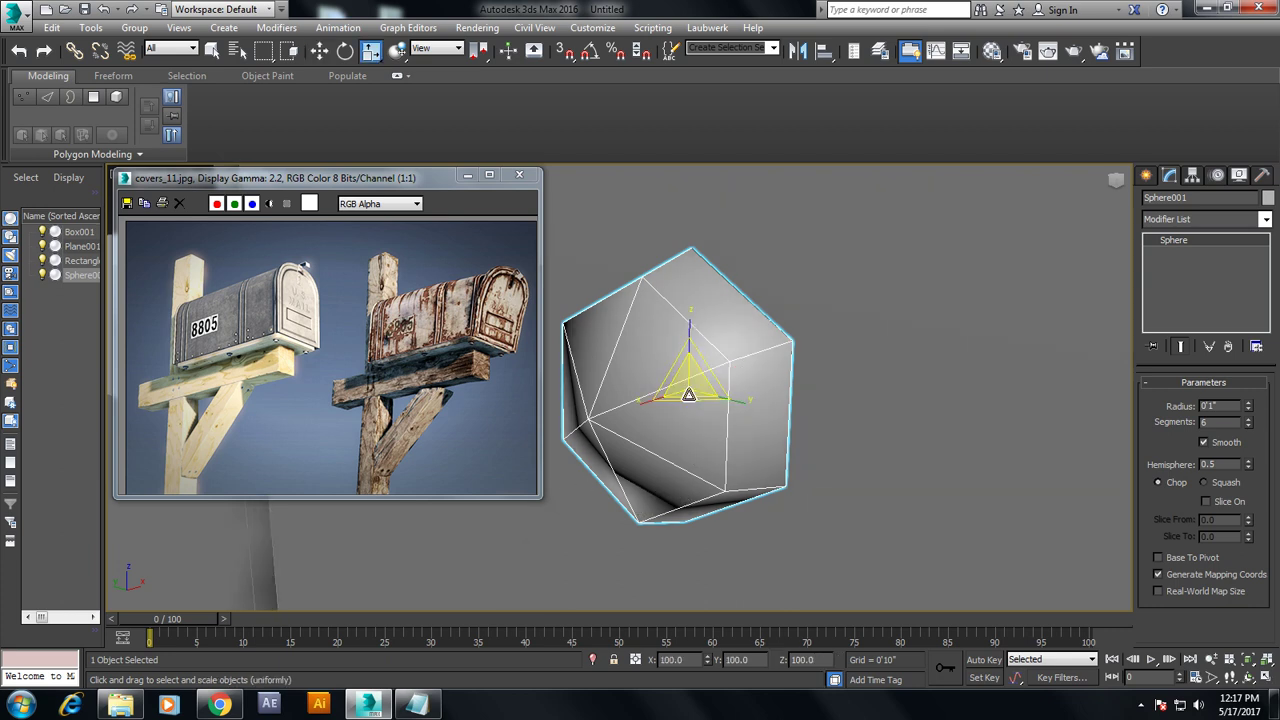
left_click_drag(688, 392, 811, 656)
key("r")
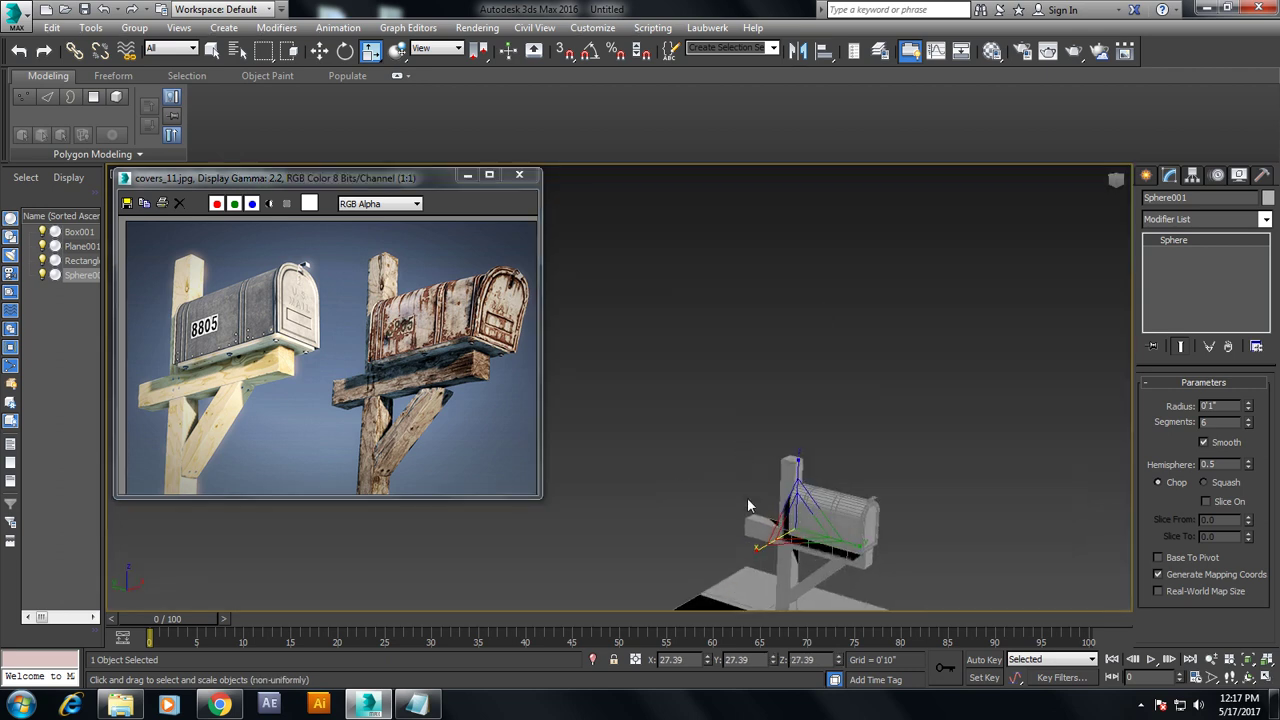
middle_click_drag(736, 503, 747, 453, "alt")
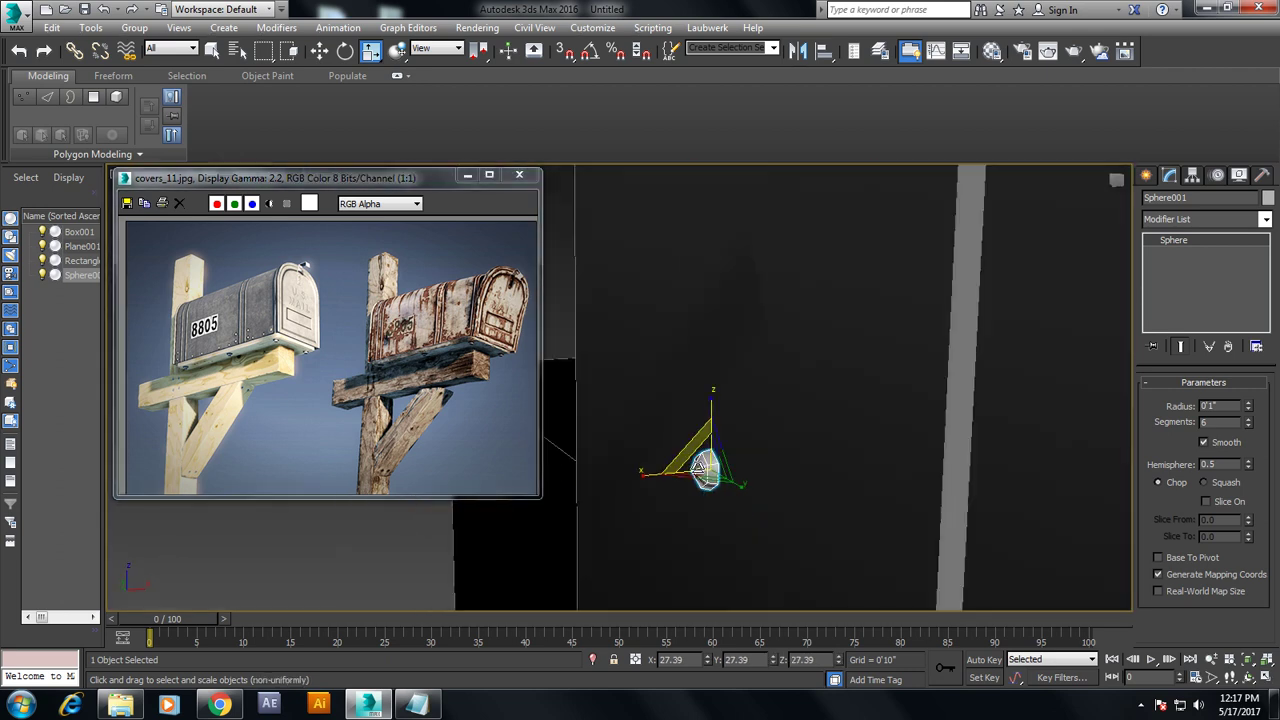
key("w")
left_click_drag(746, 453, 748, 465)
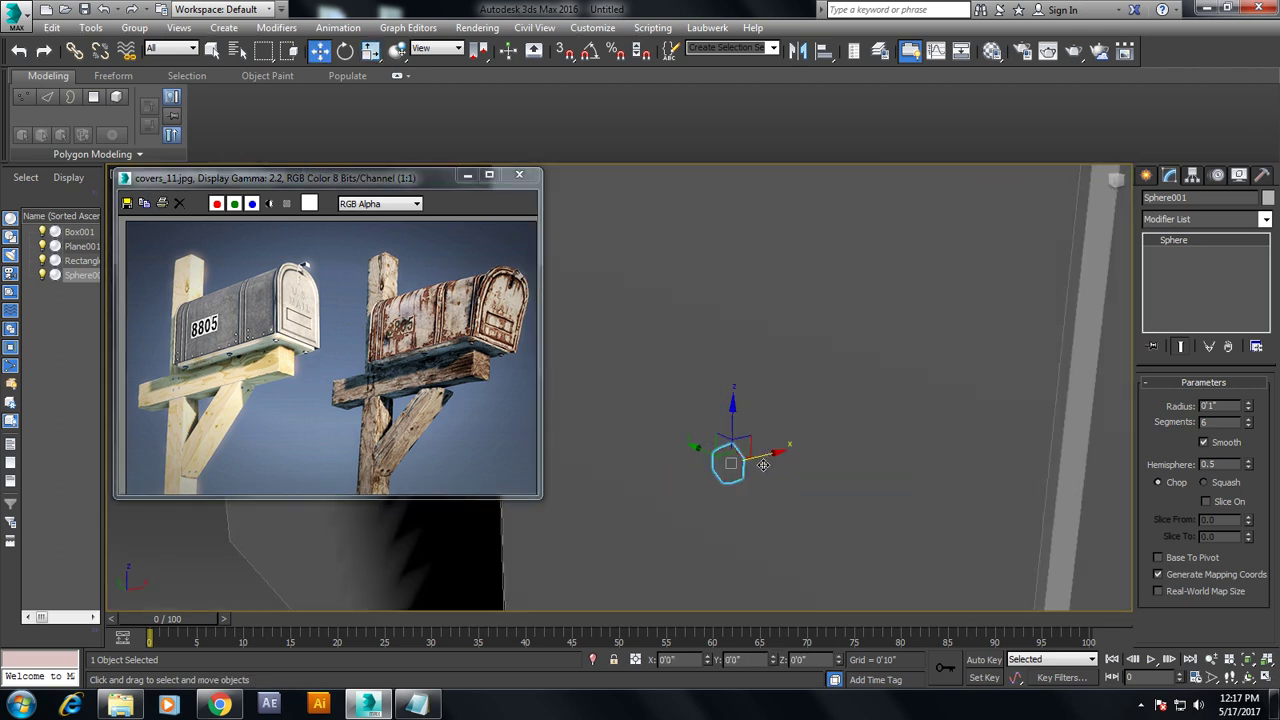
key("r")
left_click_drag(748, 465, 741, 440)
mouse_move(741, 440)
middle_mouse_down("alt")
mouse_move(741, 428)
mouse_move(709, 421)
middle_mouse_up("alt")
key("w")
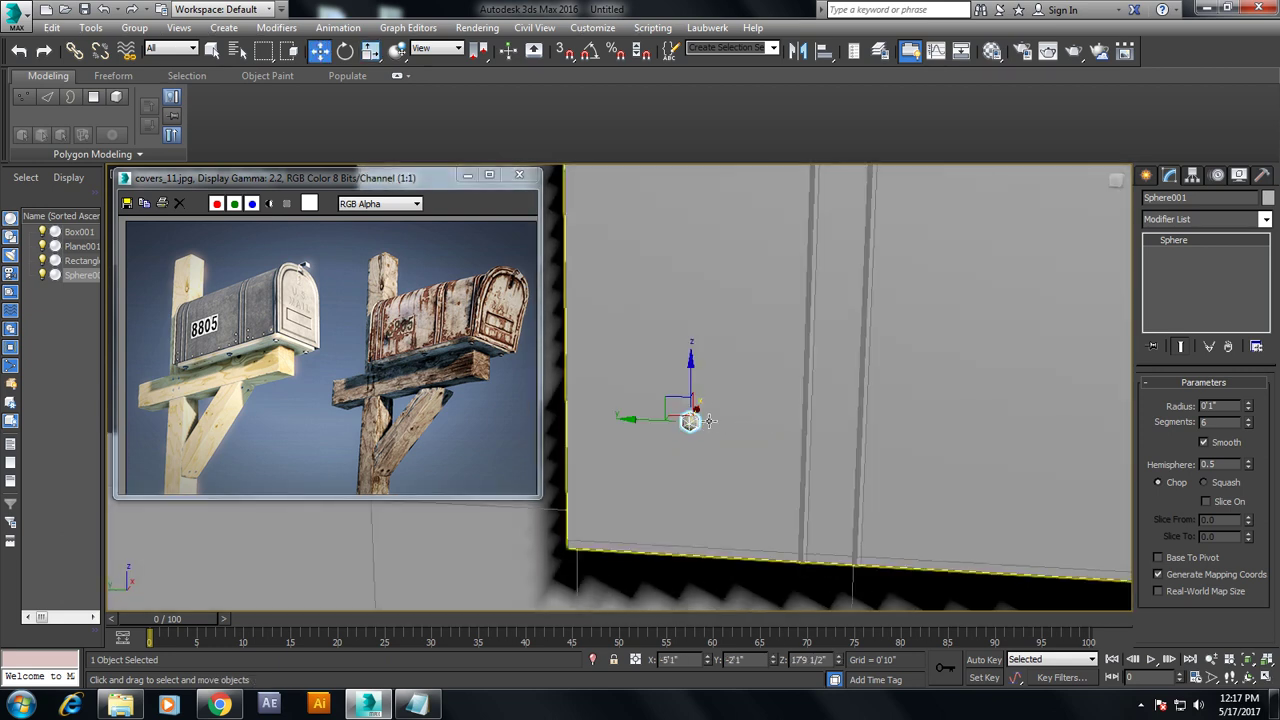
mouse_move(677, 406)
left_mouse_down()
mouse_move(684, 504)
mouse_move(688, 350)
left_mouse_up()
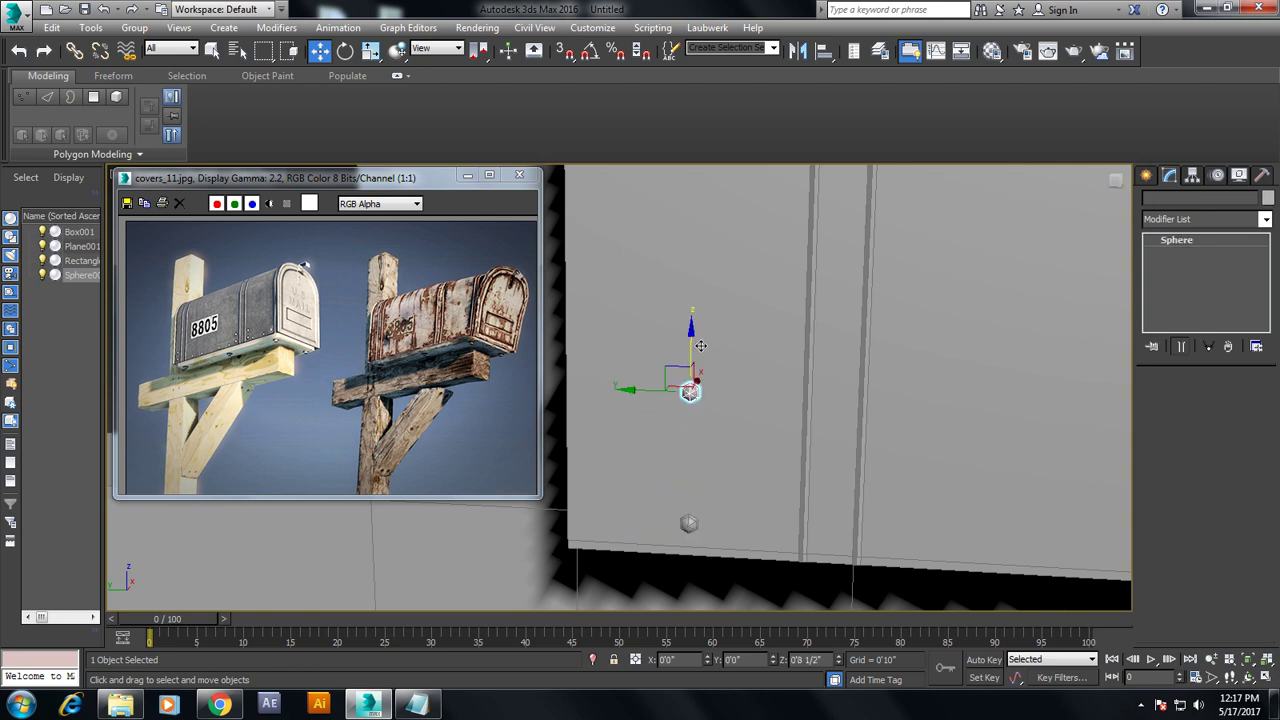
Shift-copy the rivet along the bottom edge, adding a clone of 4 copies
left_click(641, 417)
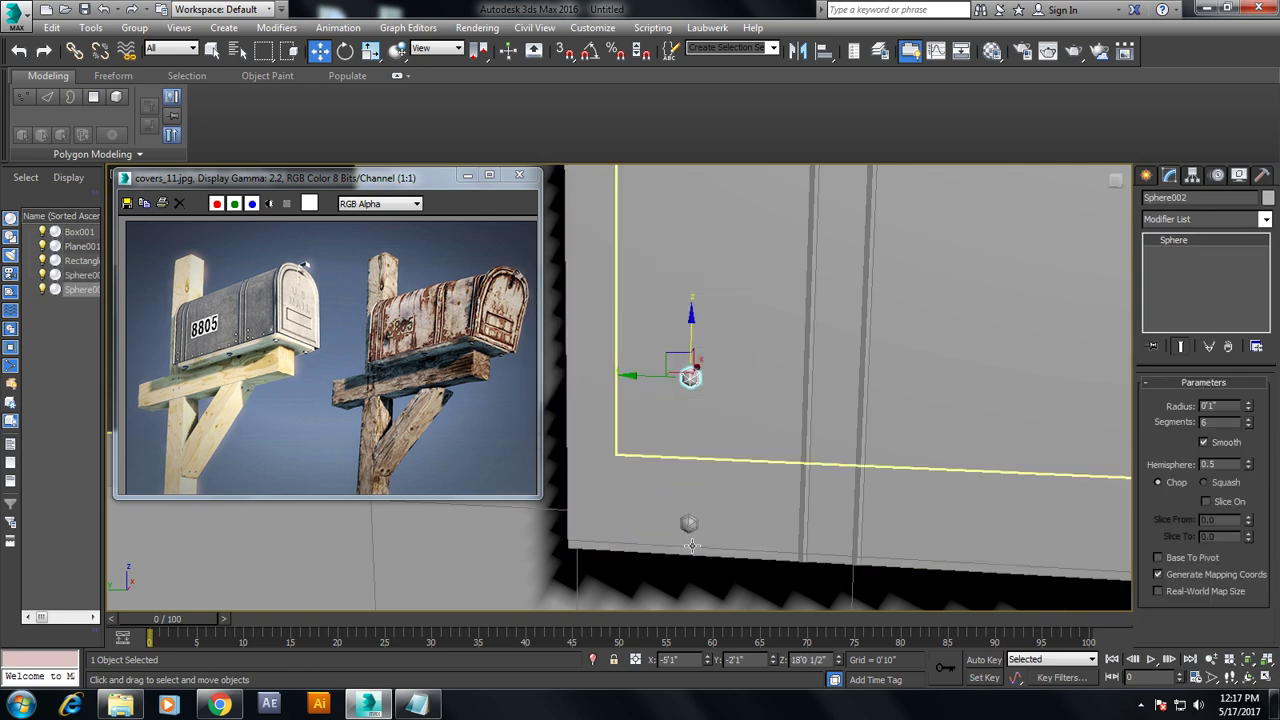
left_click_drag(689, 523, 862, 521, "shift")
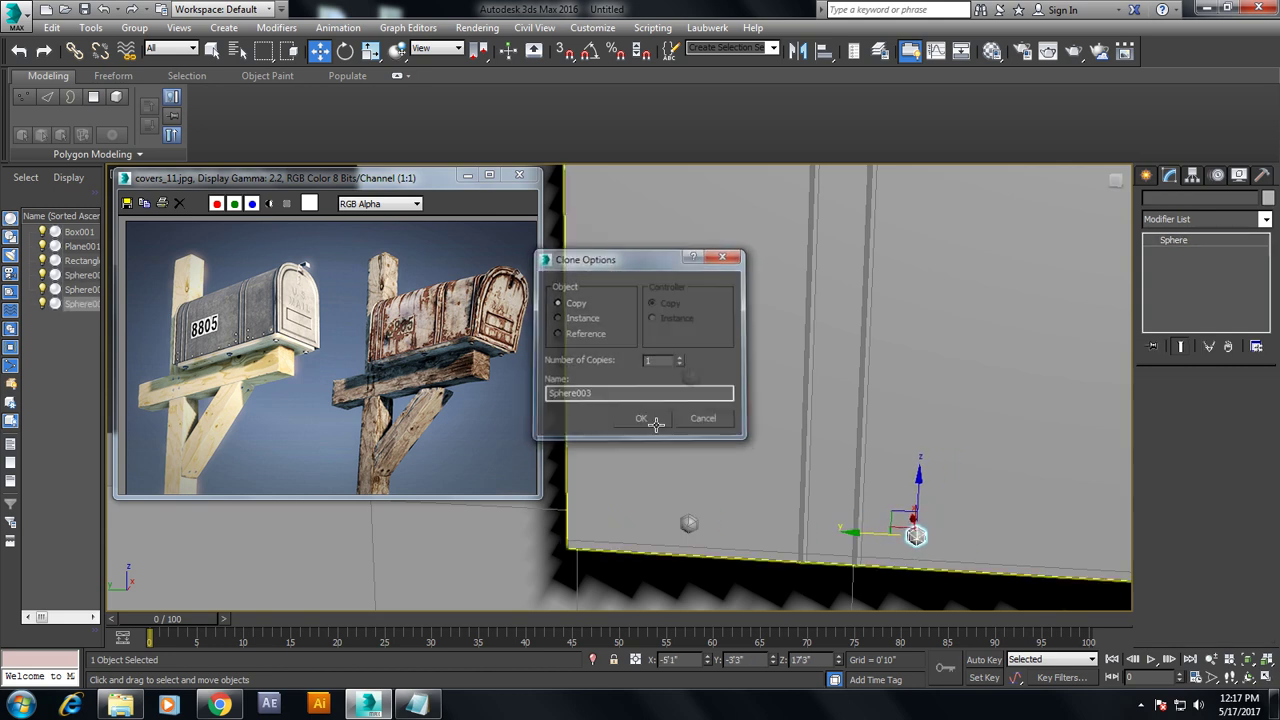
left_click(652, 428)
middle_click_drag(652, 428, 617, 437)
middle_click_drag(746, 483, 629, 487, "alt")
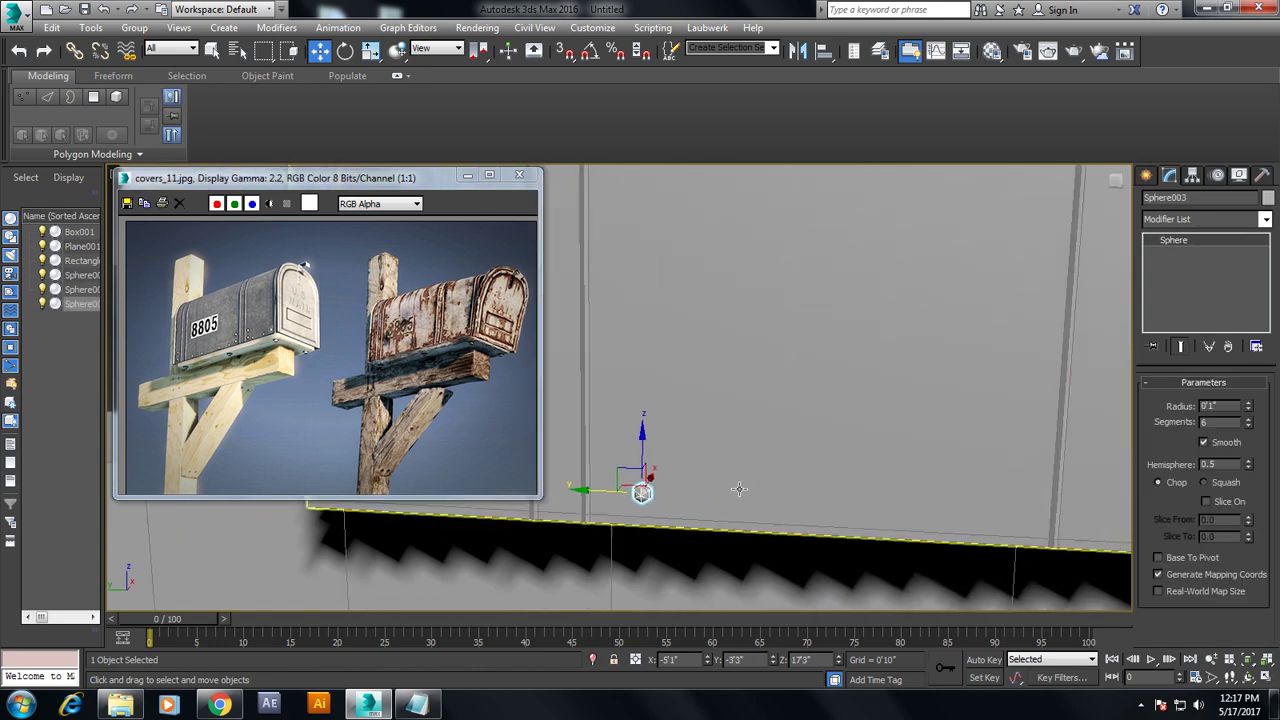
left_click_drag(629, 487, 703, 493, "shift")
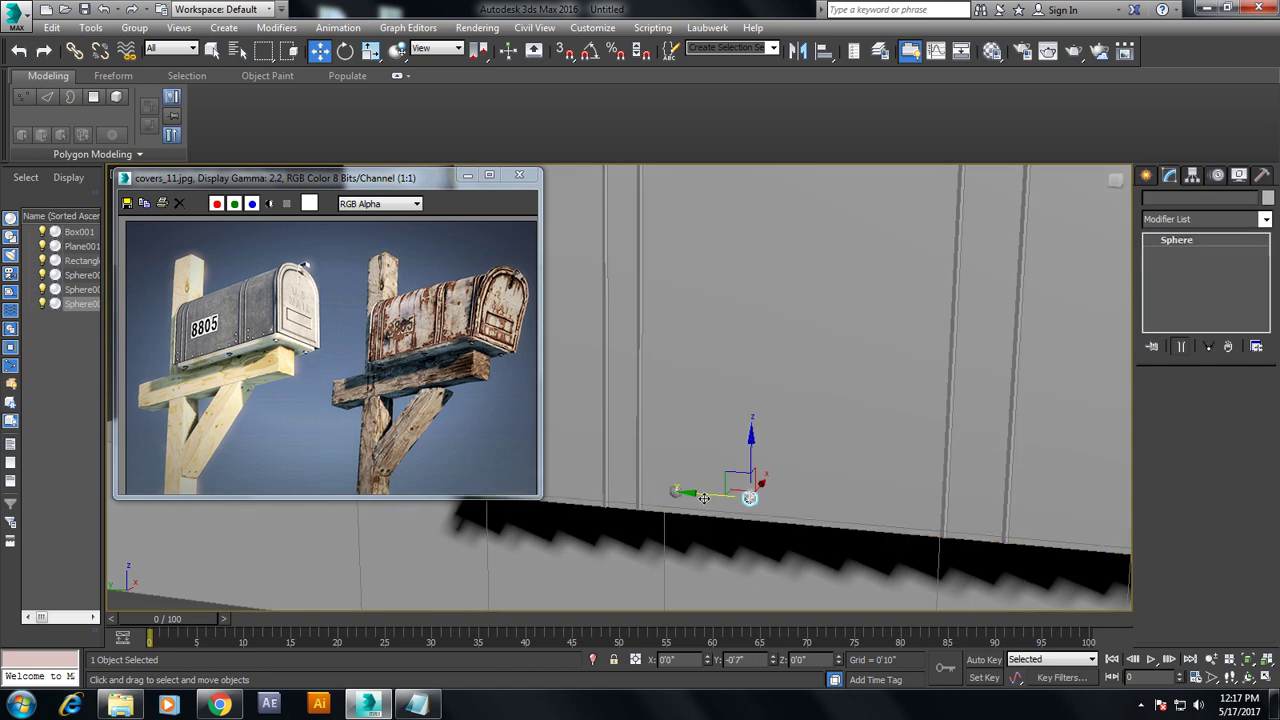
left_click(681, 357)
left_click(681, 357)
left_click(681, 357)
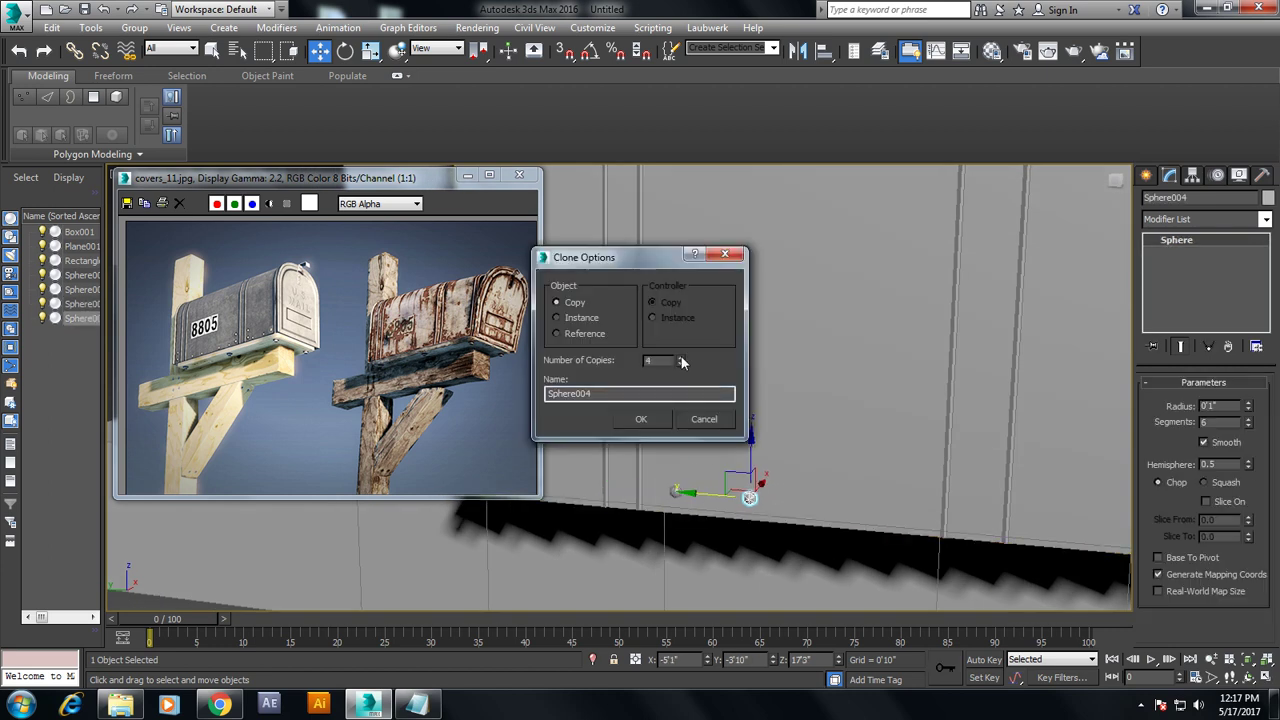
left_click(641, 419)
mouse_move(641, 419)
middle_mouse_down()
mouse_move(695, 387)
mouse_move(615, 372)
middle_mouse_up()
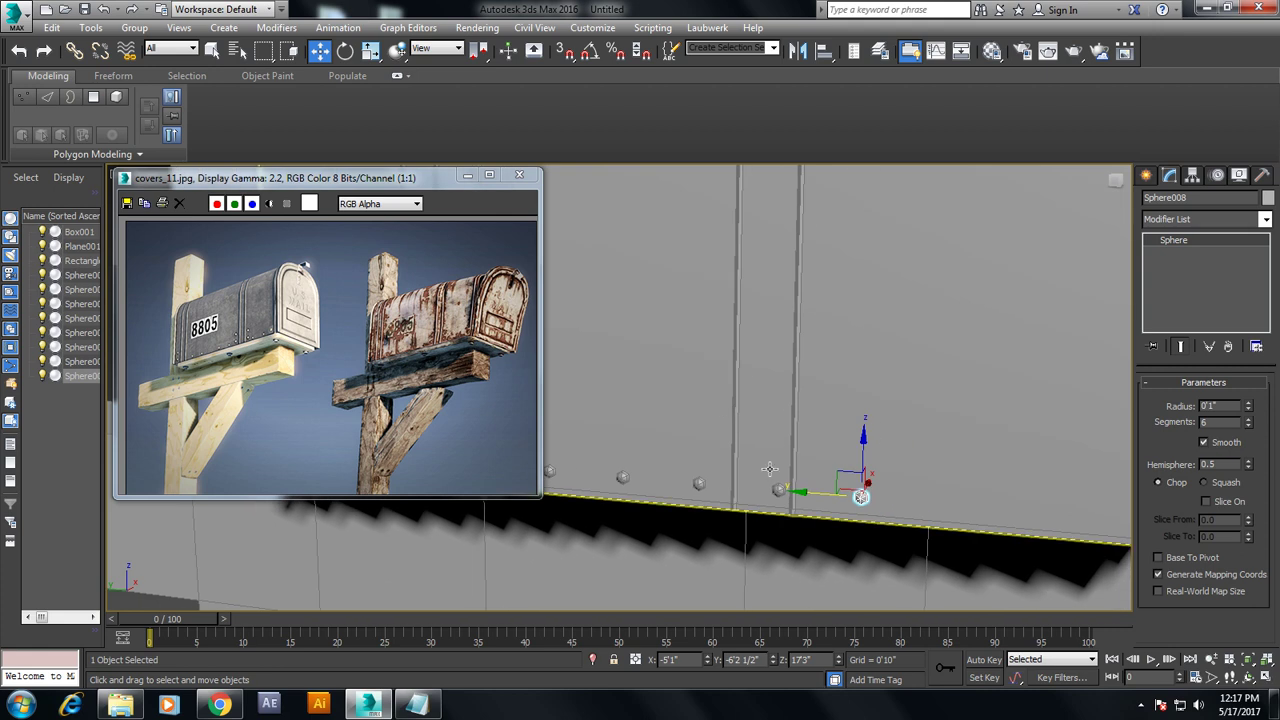
Copy the last rivet once more to extend the row up to Sphere010
left_click(777, 488)
left_click(860, 496)
scroll(658, 480, "up", 2)
left_click_drag(644, 474, 748, 482, "shift")
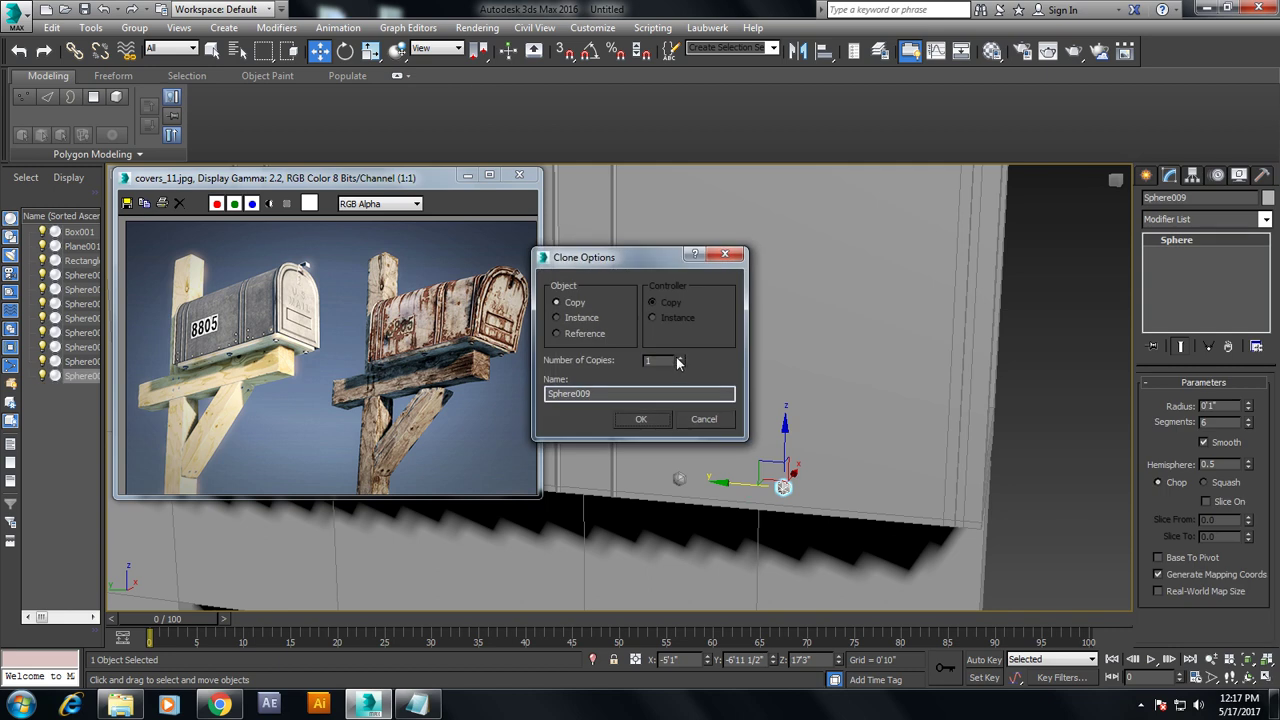
left_click(650, 425)
scroll(731, 420, "down", 3)
mouse_move(731, 420)
middle_mouse_down()
mouse_move(777, 415)
mouse_move(674, 429)
mouse_move(836, 431)
middle_mouse_up()
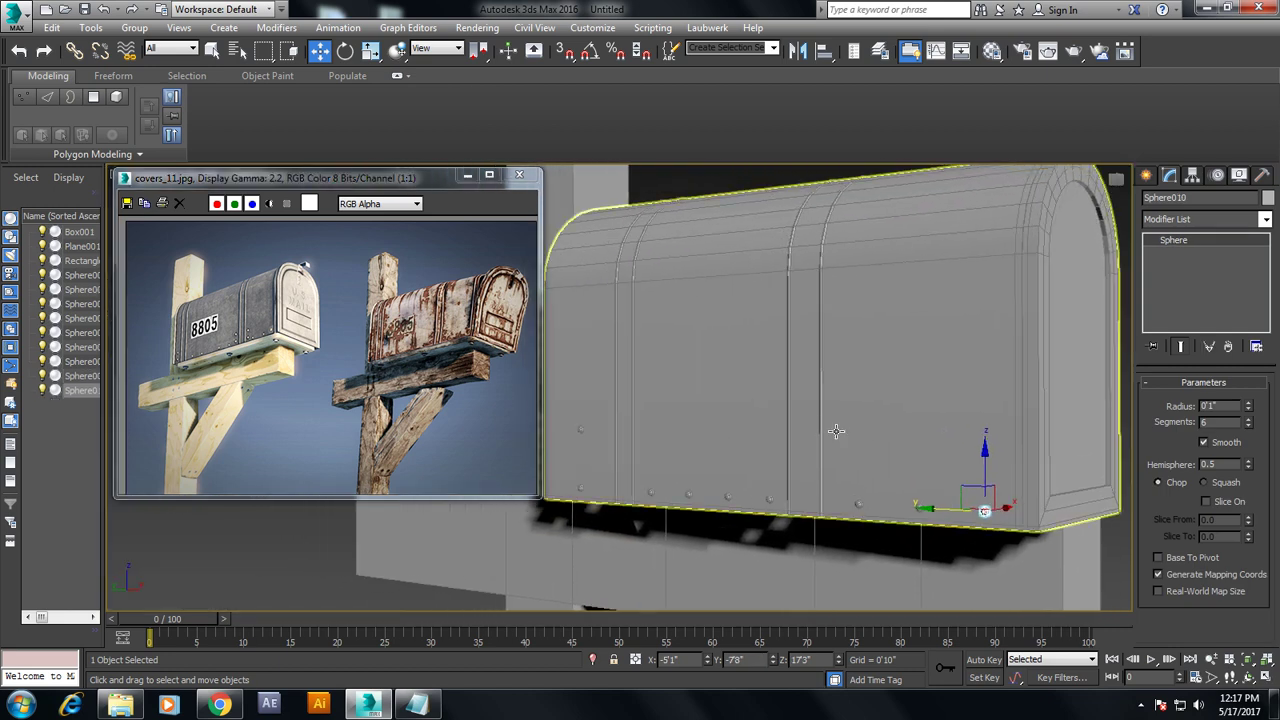
Copy two bottom-row rivets higher up the mailbox side
left_click(772, 498)
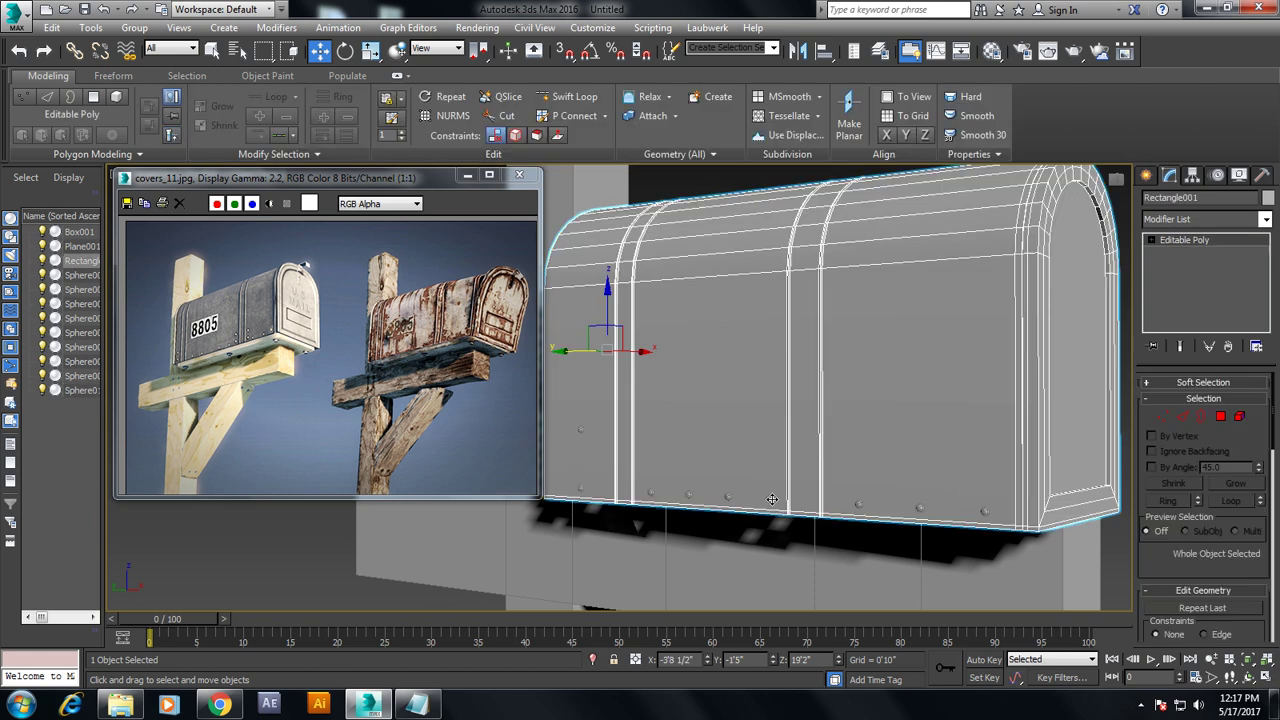
left_click(768, 498)
left_click(858, 503, "ctrl")
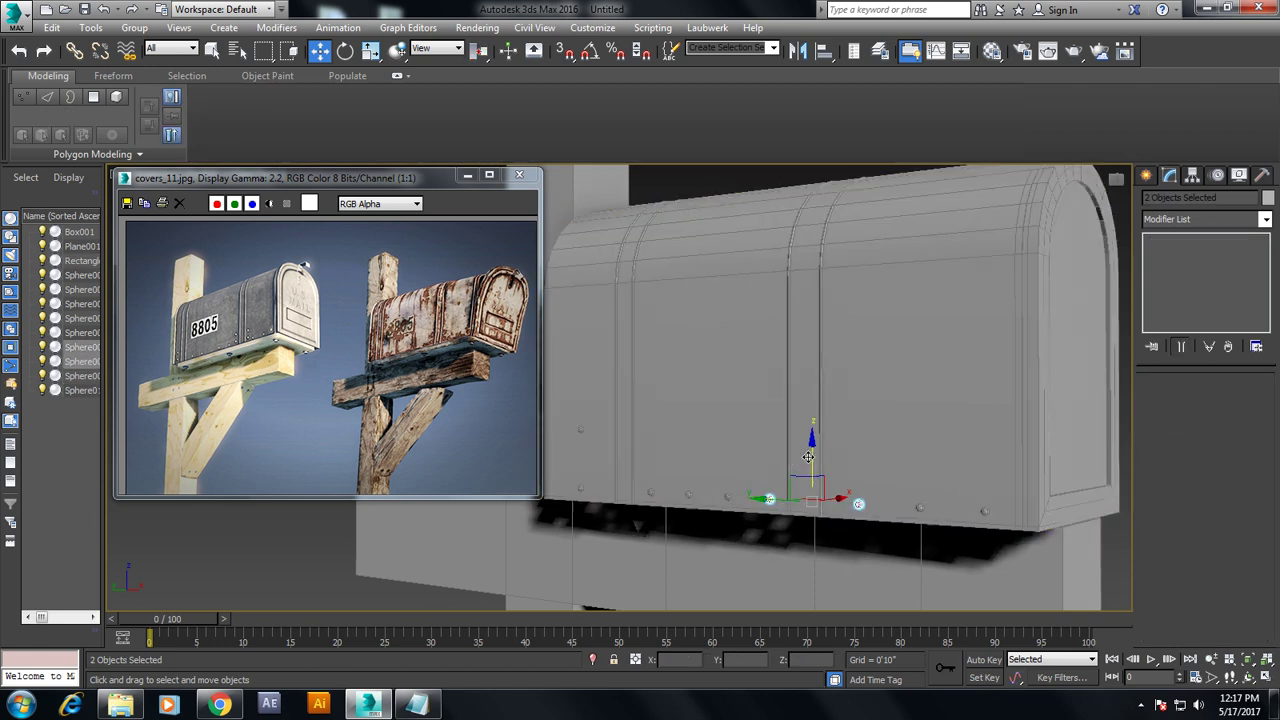
left_click_drag(808, 457, 812, 389, "shift")
key("Return")
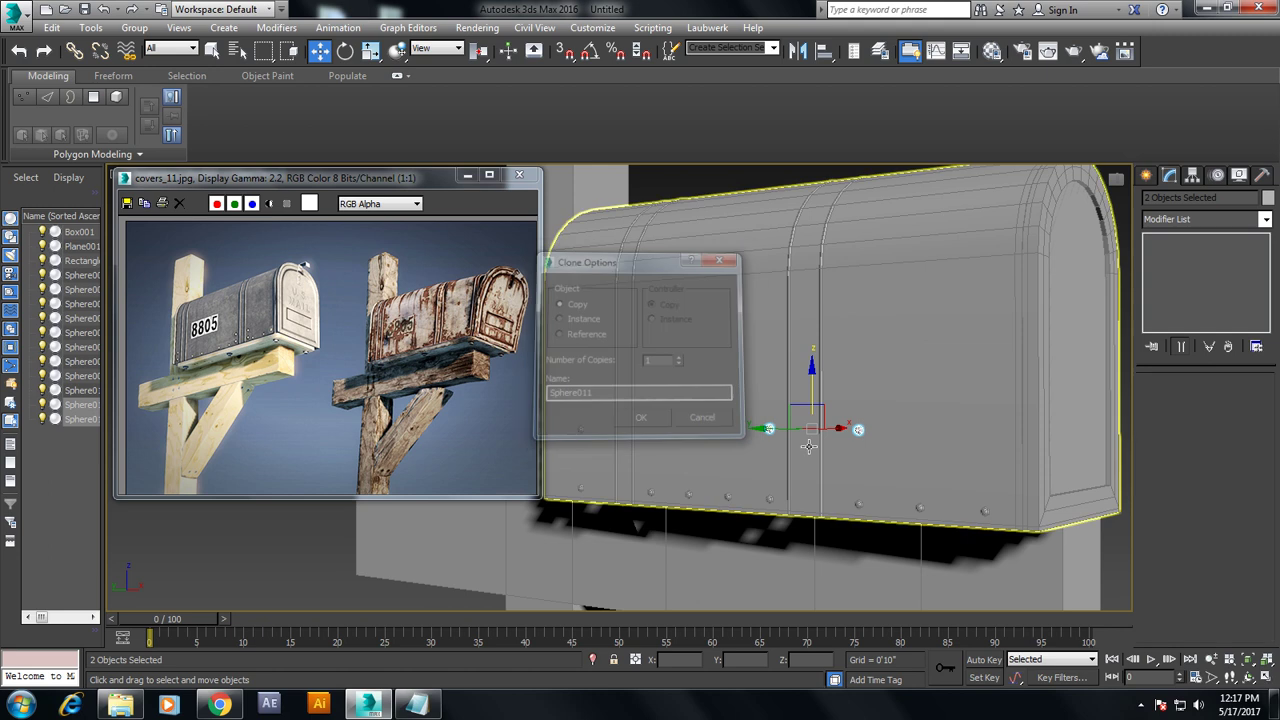
Orbit to review the whole mailbox and post, then switch to Notepad
scroll(809, 446, "down", 5)
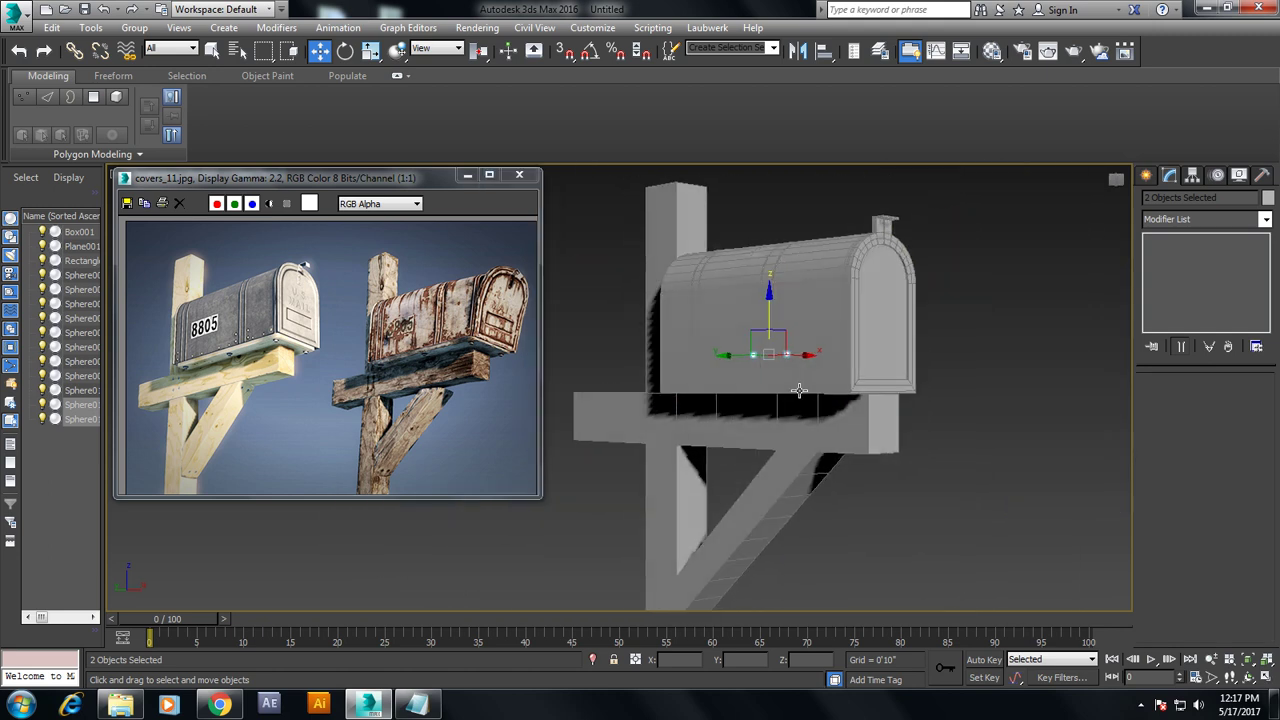
middle_click_drag(799, 390, 817, 417, "alt")
left_click(1000, 414)
middle_click_drag(1000, 414, 925, 451)
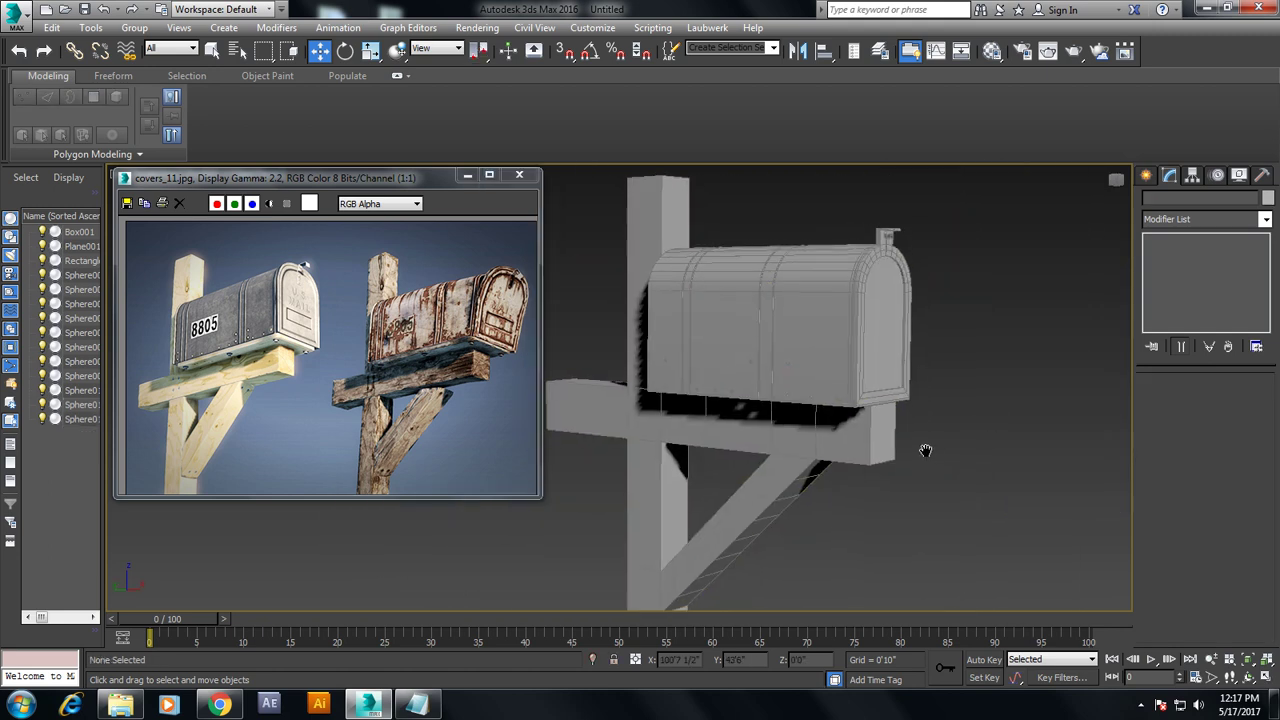
left_click(417, 705)
type("Thanks for")
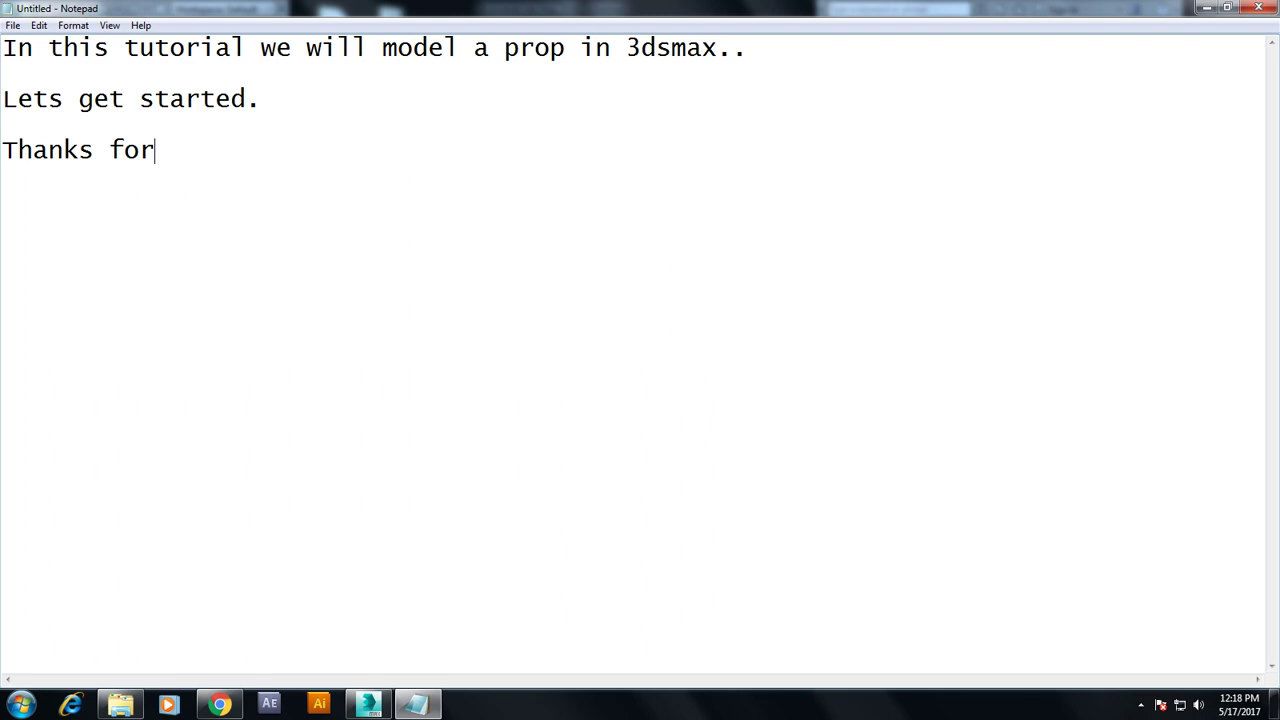
Finish the closing line after "Thanks" so it reads "Thanks for watching.."
type("wea")
type("ing..")
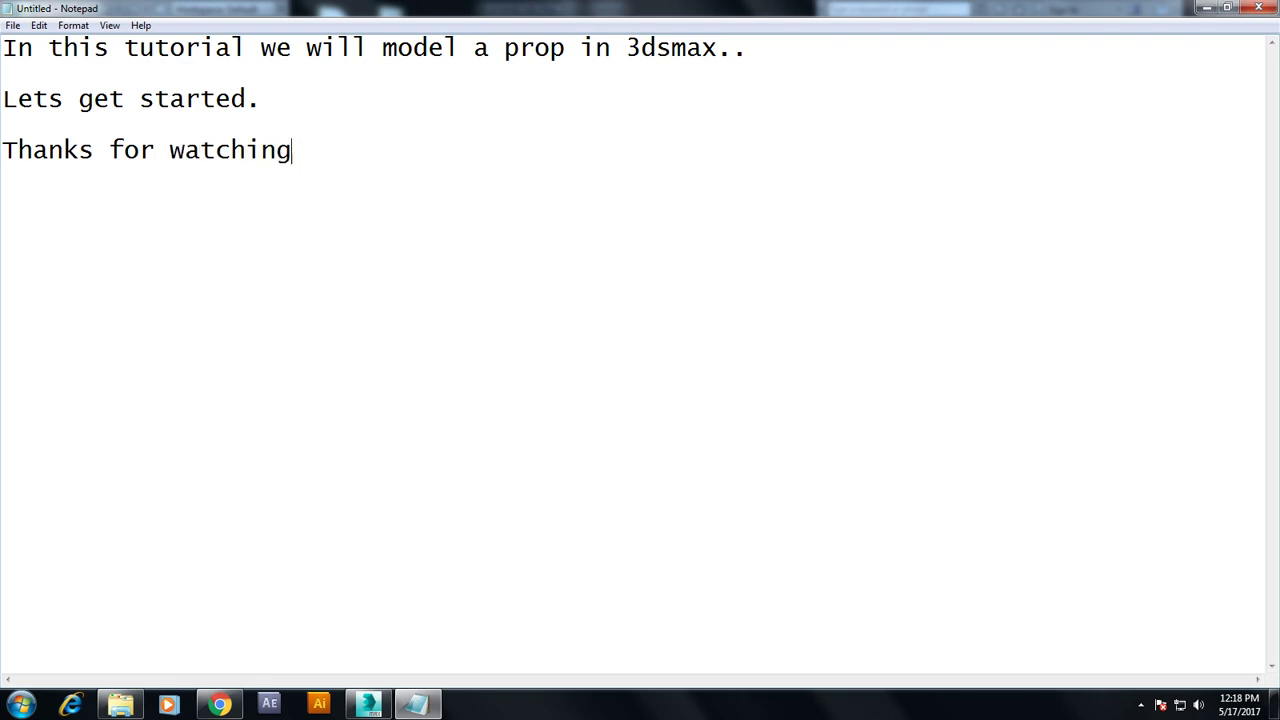